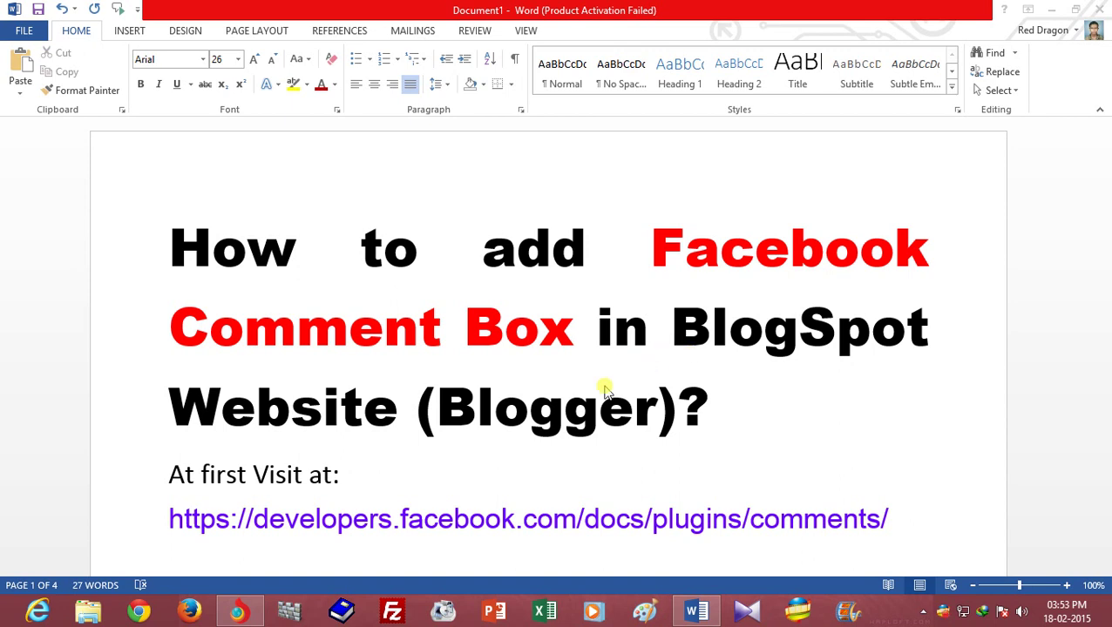
# Read through the comment-box tutorial, zoom in, and bring up options on the Facebook comments plugin link
pyautogui.moveTo(450, 401); pyautogui.dragTo(658, 403)
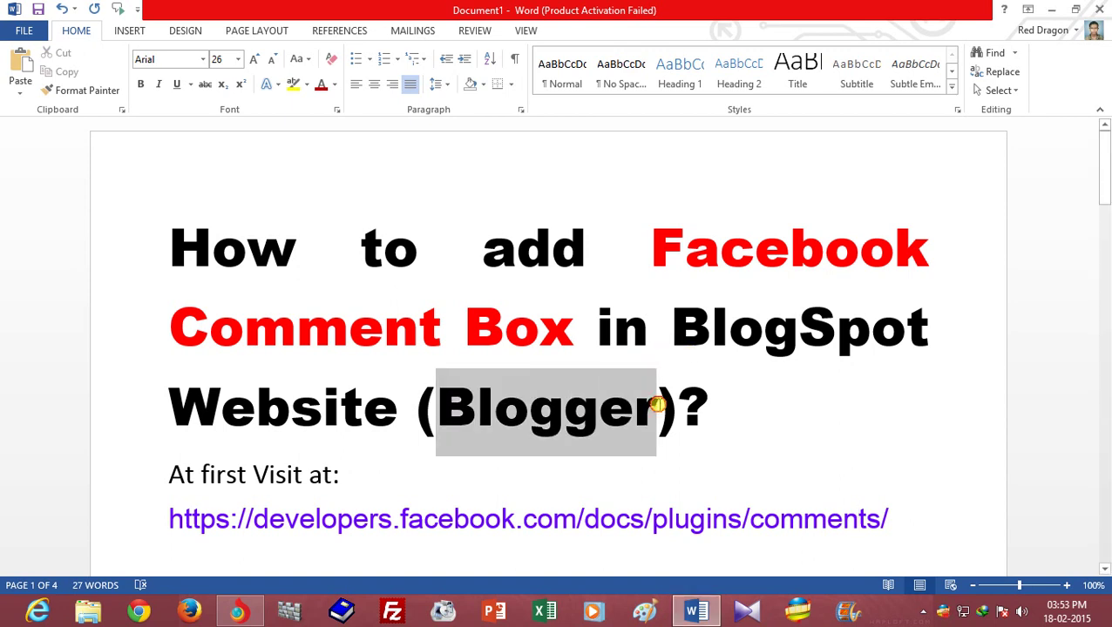
pyautogui.click(528, 333)
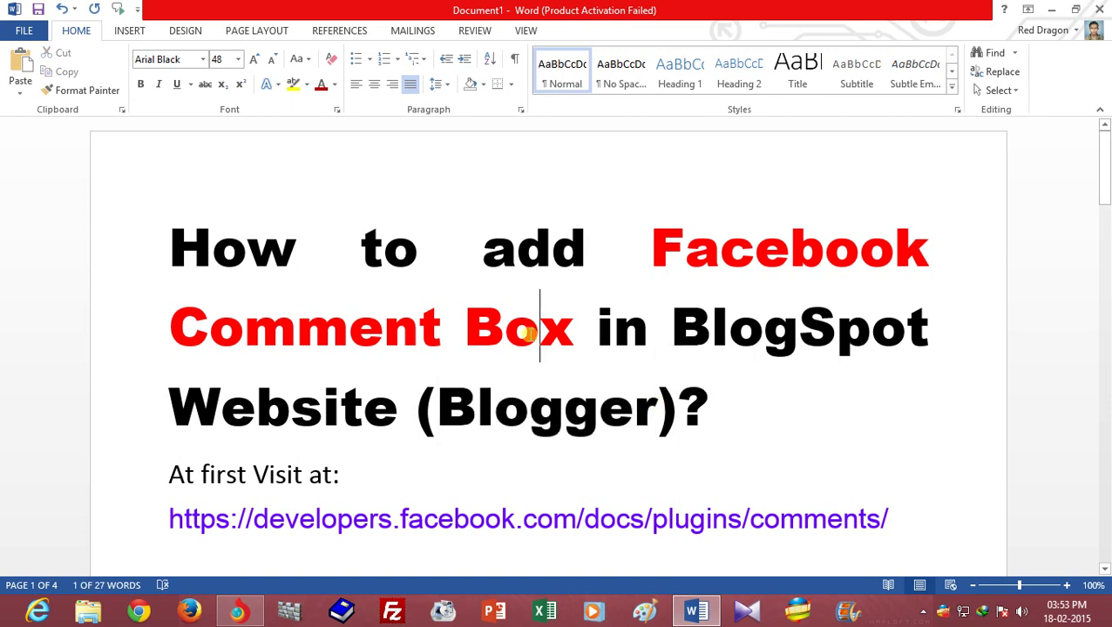
pyautogui.click(237, 610)
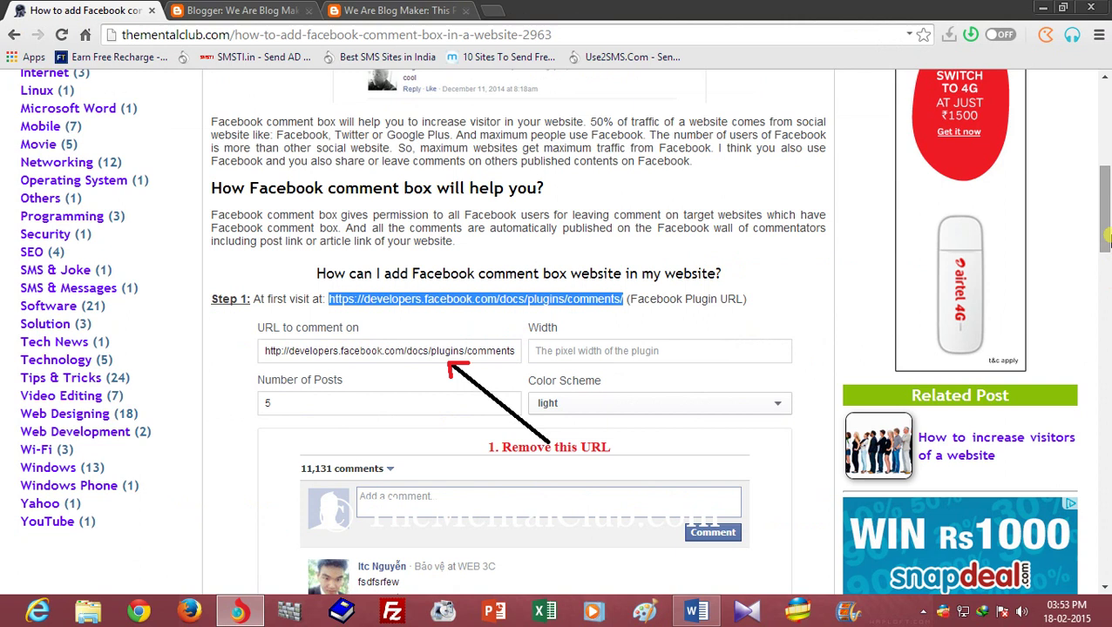
pyautogui.moveTo(1104, 231); pyautogui.dragTo(1107, 158)
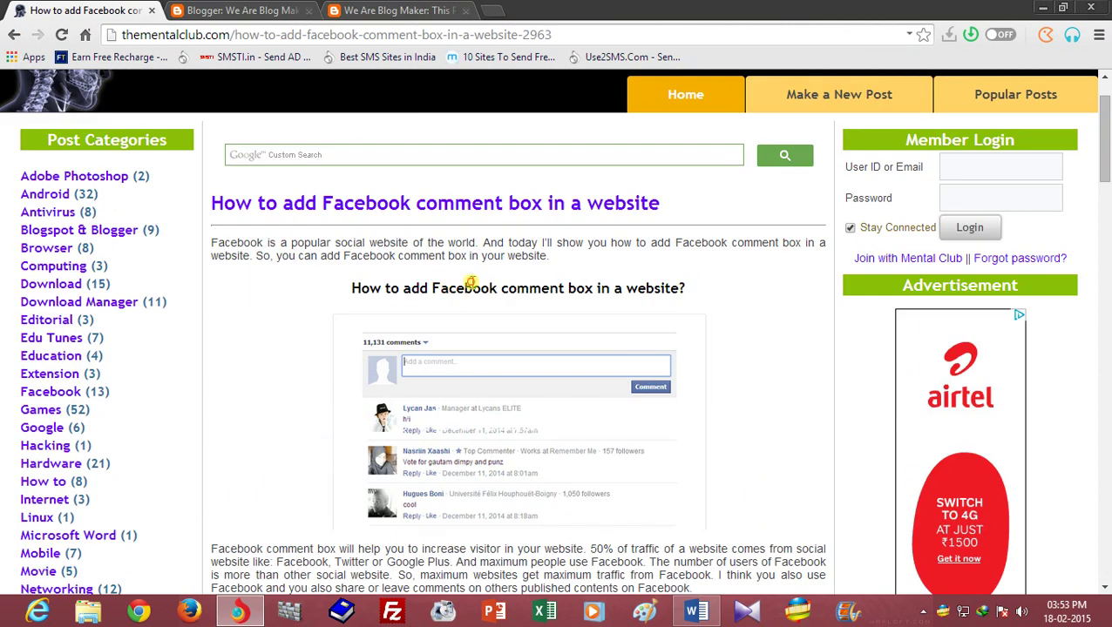
pyautogui.moveTo(441, 288); pyautogui.dragTo(626, 291)
pyautogui.click(673, 290)
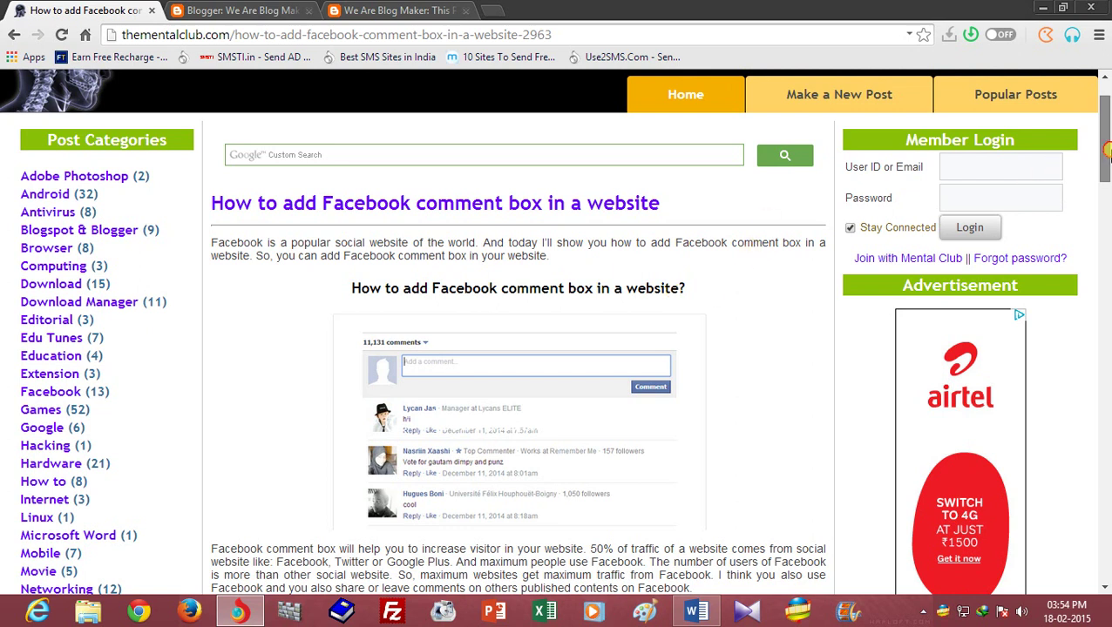
pyautogui.moveTo(1104, 142); pyautogui.dragTo(1107, 213)
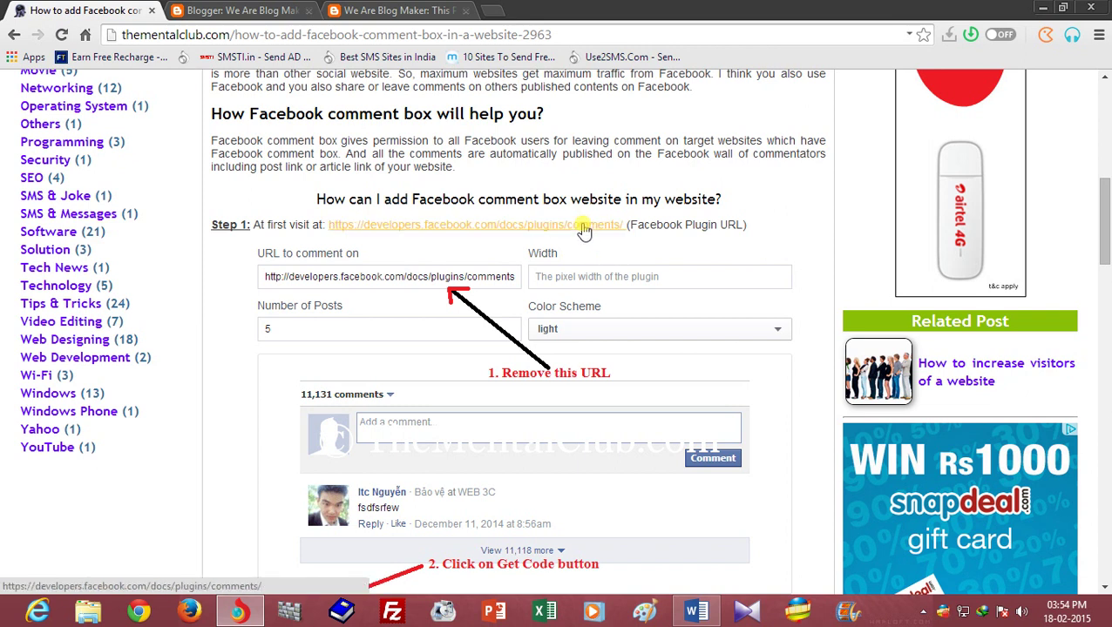
pyautogui.hotkey('ctrl', '+')
pyautogui.hotkey('ctrl', '+')
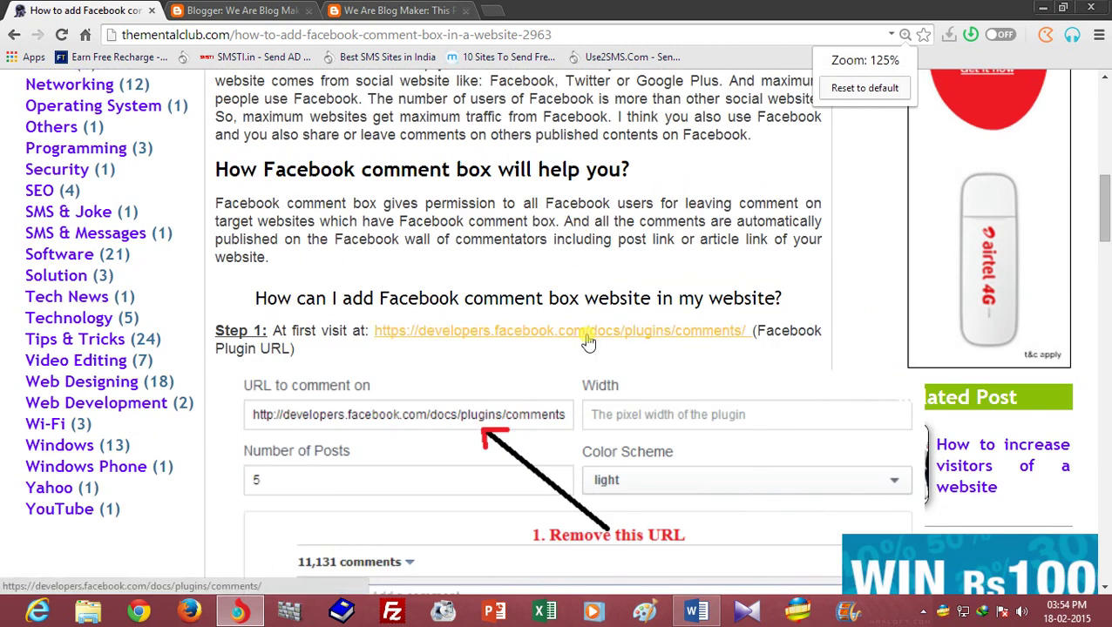
pyautogui.rightClick(589, 341)
# Open the Facebook plugin link in a new tab and view its Comments plugin page
pyautogui.click(610, 350)
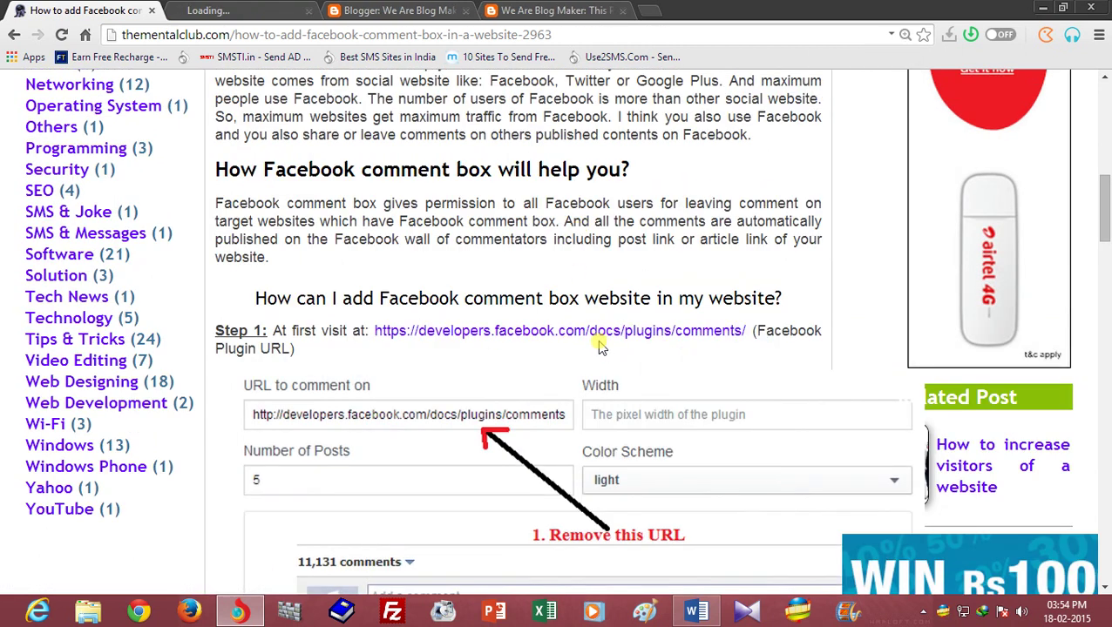
pyautogui.click(250, 10)
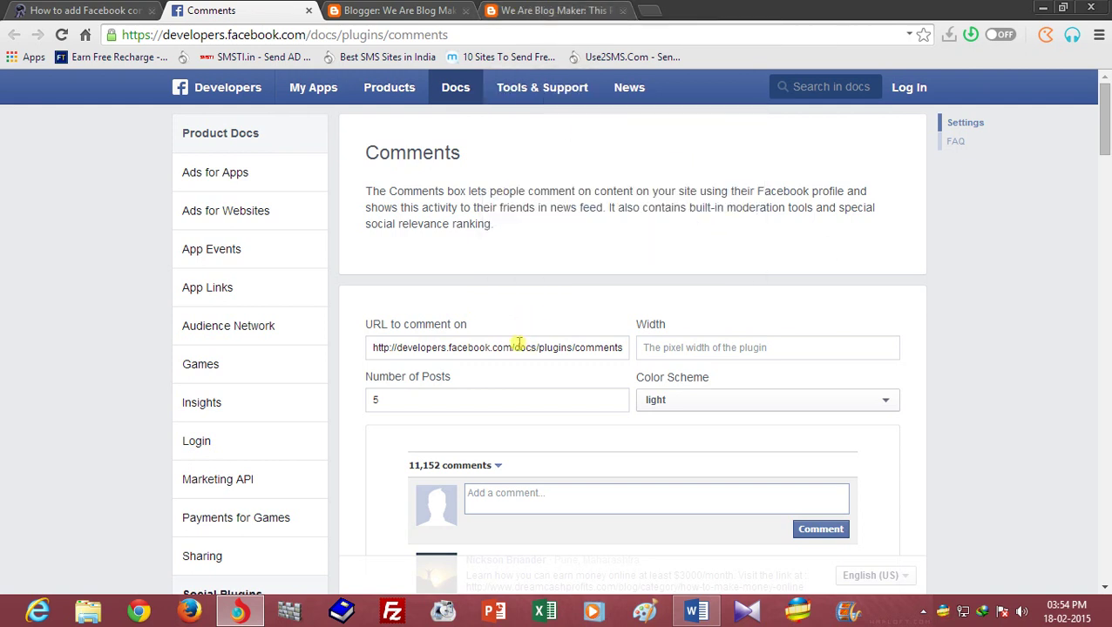
# Check the blog post's built-in comment form and reload the post page
pyautogui.click(549, 10)
pyautogui.scroll(10, 1100, 288)
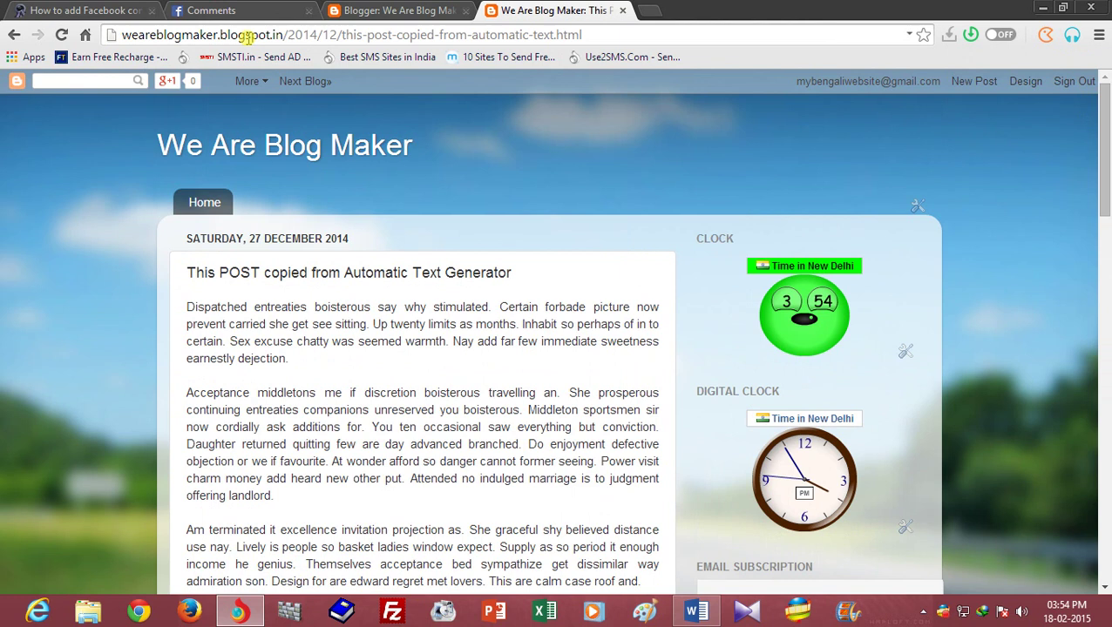
pyautogui.moveTo(292, 35); pyautogui.dragTo(122, 35)
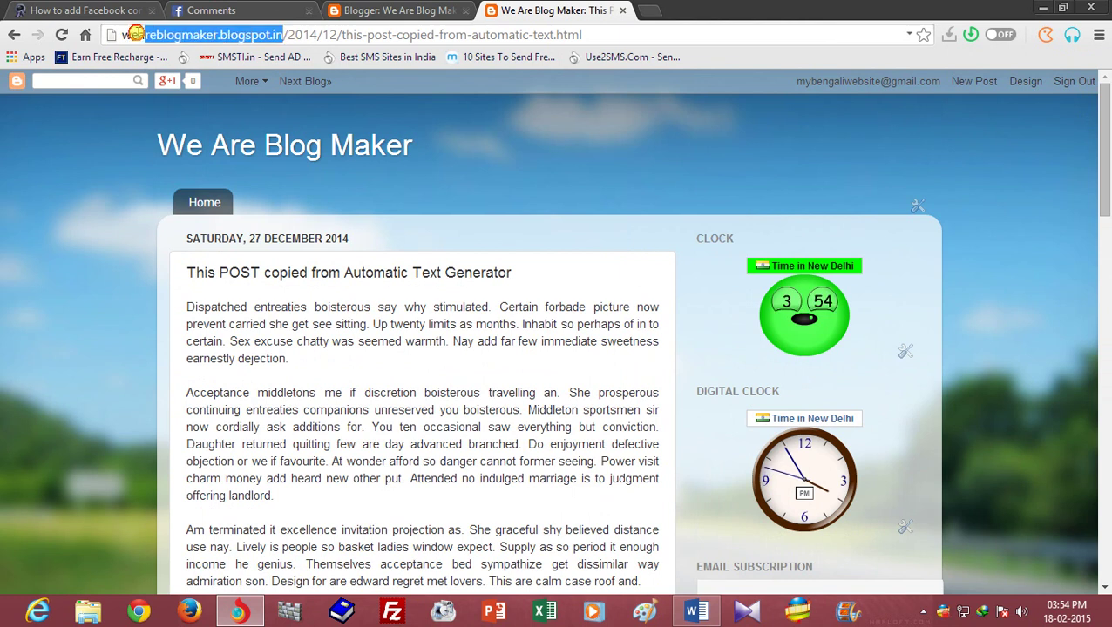
pyautogui.moveTo(1104, 174); pyautogui.dragTo(1099, 541)
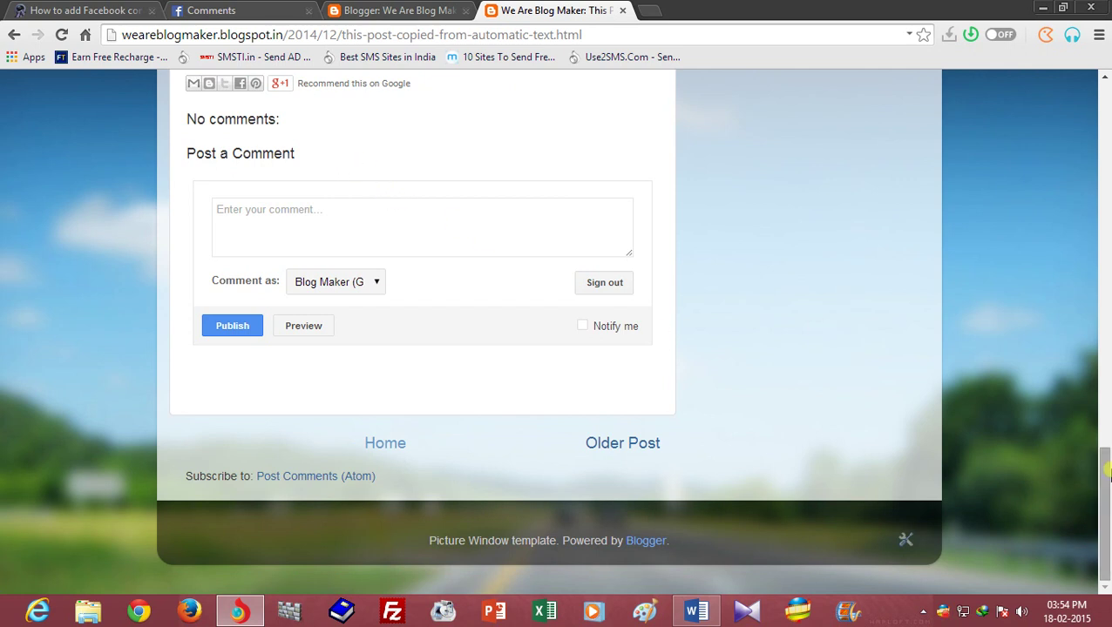
pyautogui.moveTo(1107, 470)
pyautogui.mouseDown()
pyautogui.moveTo(1107, 433)
pyautogui.moveTo(1103, 497)
pyautogui.mouseUp()
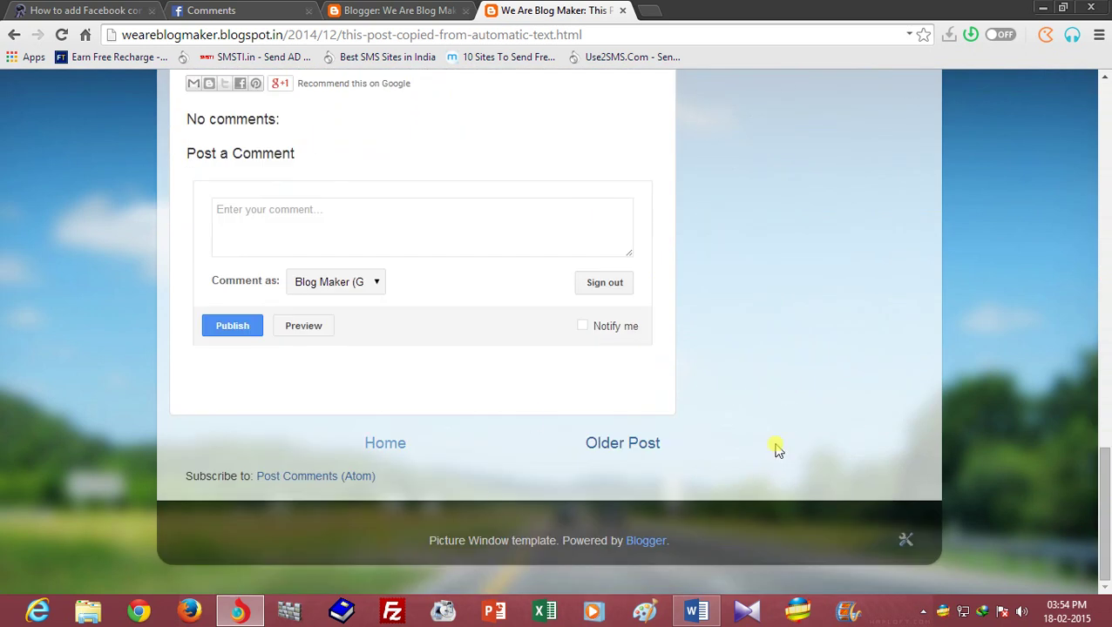
pyautogui.rightClick(835, 352)
pyautogui.click(870, 380)
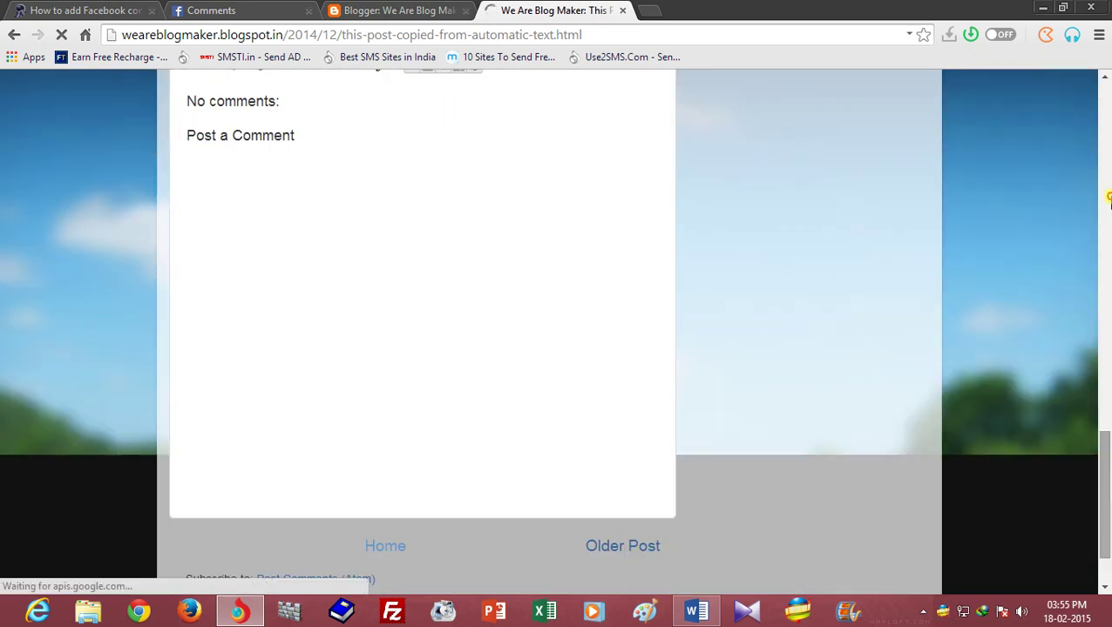
pyautogui.click(1105, 113)
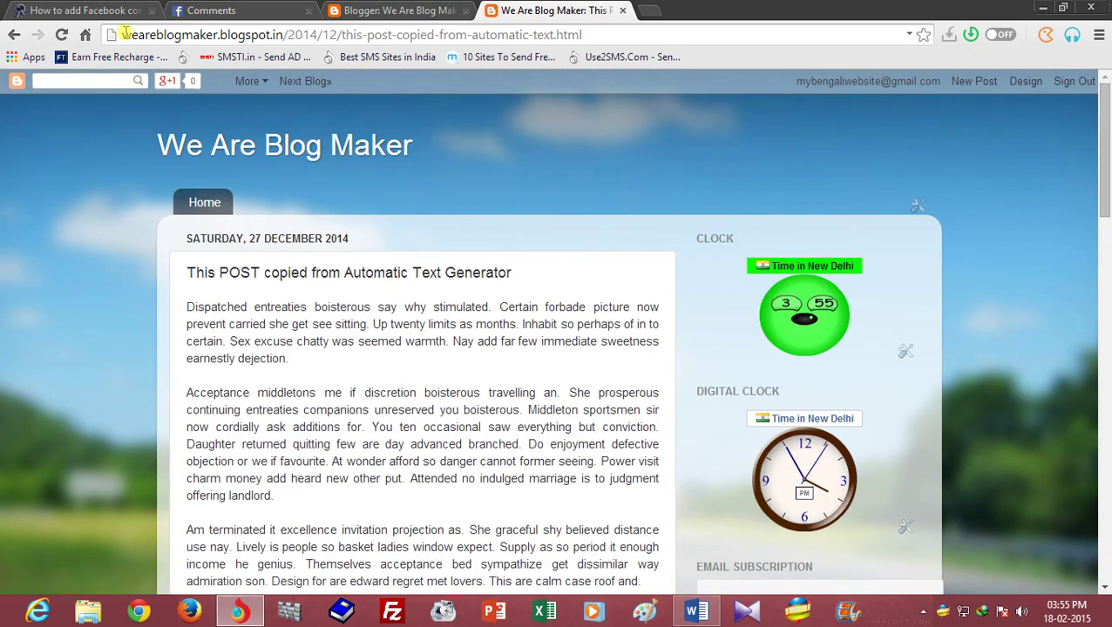
# Copy the blog domain weareblogmaker.blogspot.in from the address bar, then go to the Blogger dashboard
pyautogui.moveTo(122, 34); pyautogui.dragTo(279, 35)
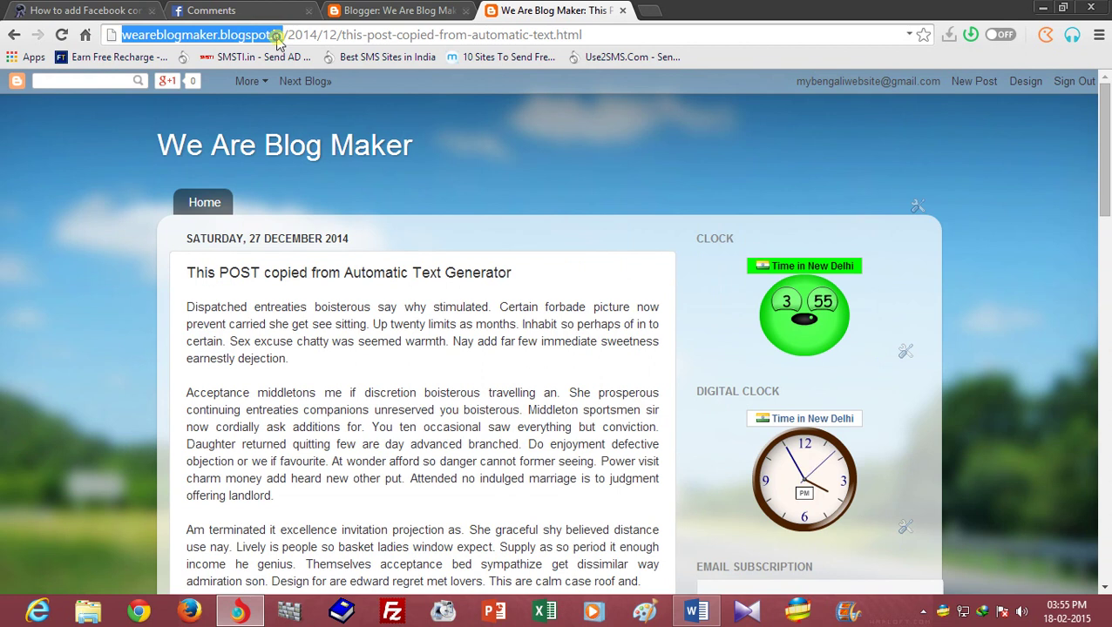
pyautogui.rightClick(278, 38)
pyautogui.click(311, 95)
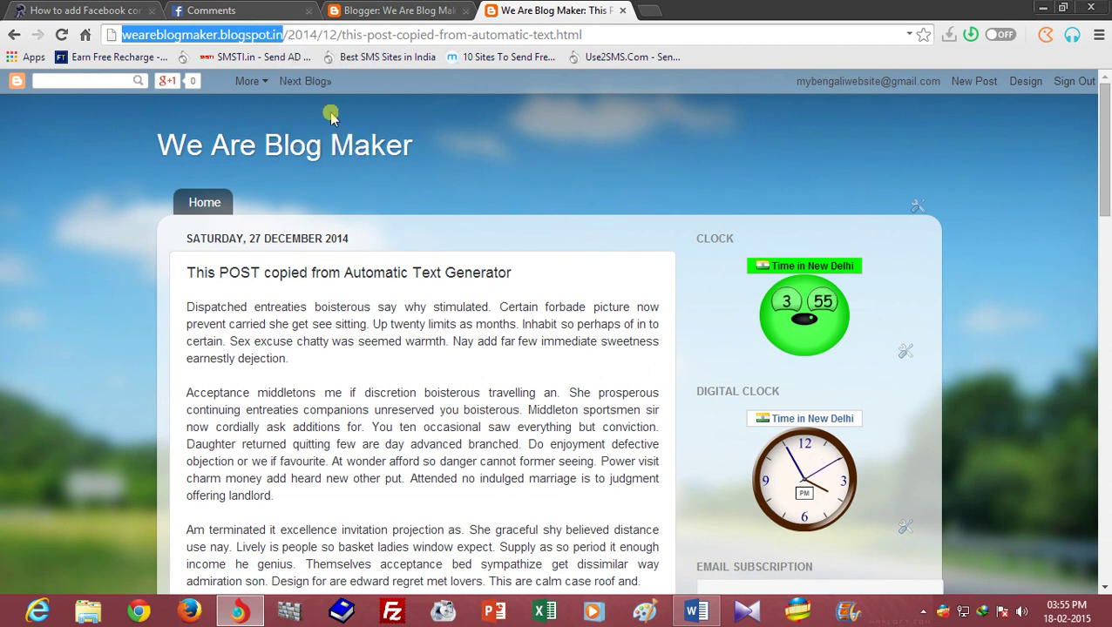
pyautogui.click(378, 14)
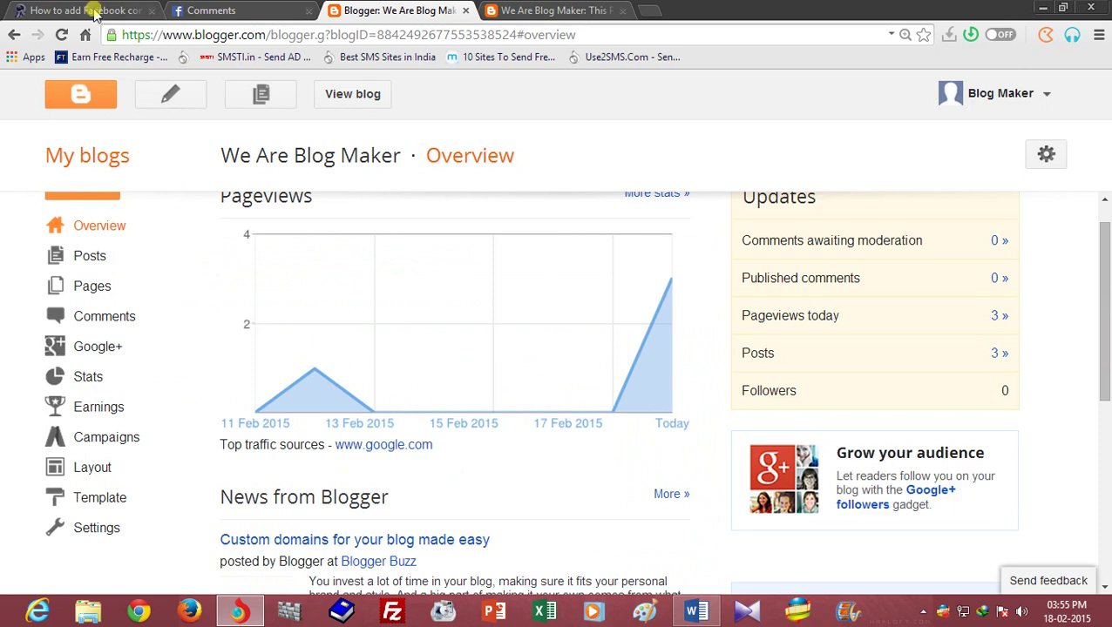
# Replace the 'URL to comment on' value with the pasted blog URL, changing 'in/' to 'com'
pyautogui.click(201, 12)
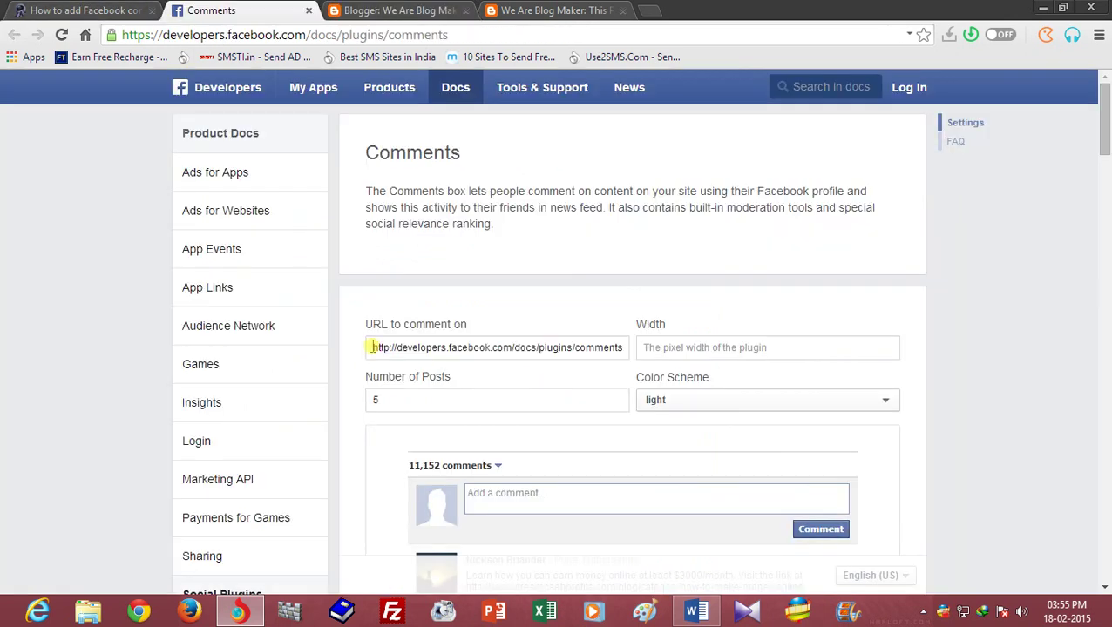
pyautogui.moveTo(373, 346); pyautogui.dragTo(653, 352)
pyautogui.press('BackSpace')
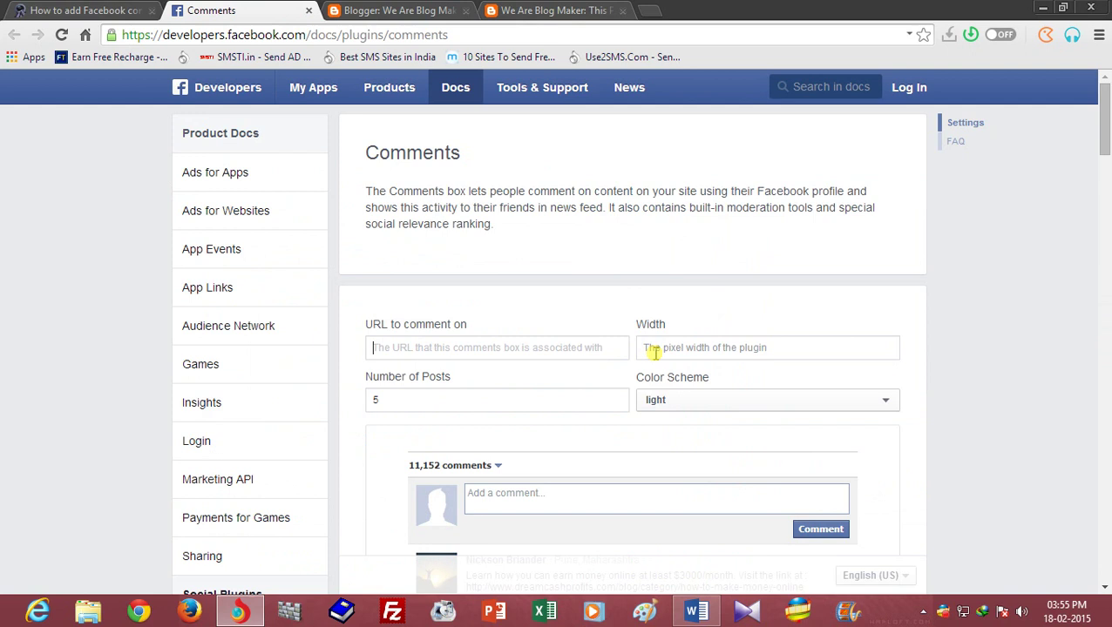
pyautogui.rightClick(541, 348)
pyautogui.click(590, 197)
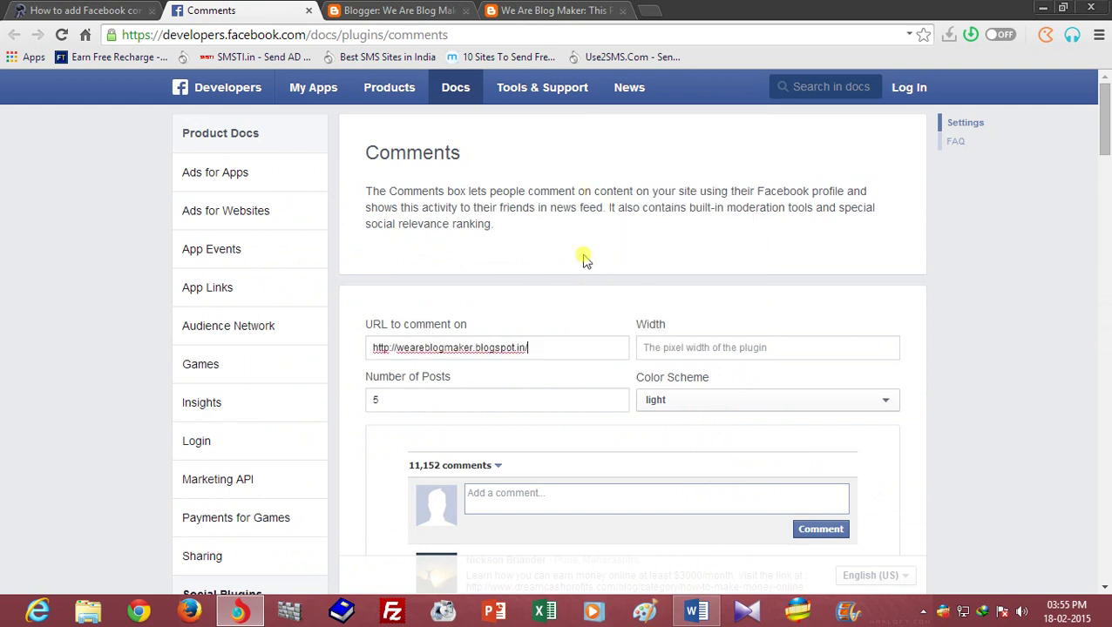
pyautogui.moveTo(515, 347); pyautogui.dragTo(605, 386)
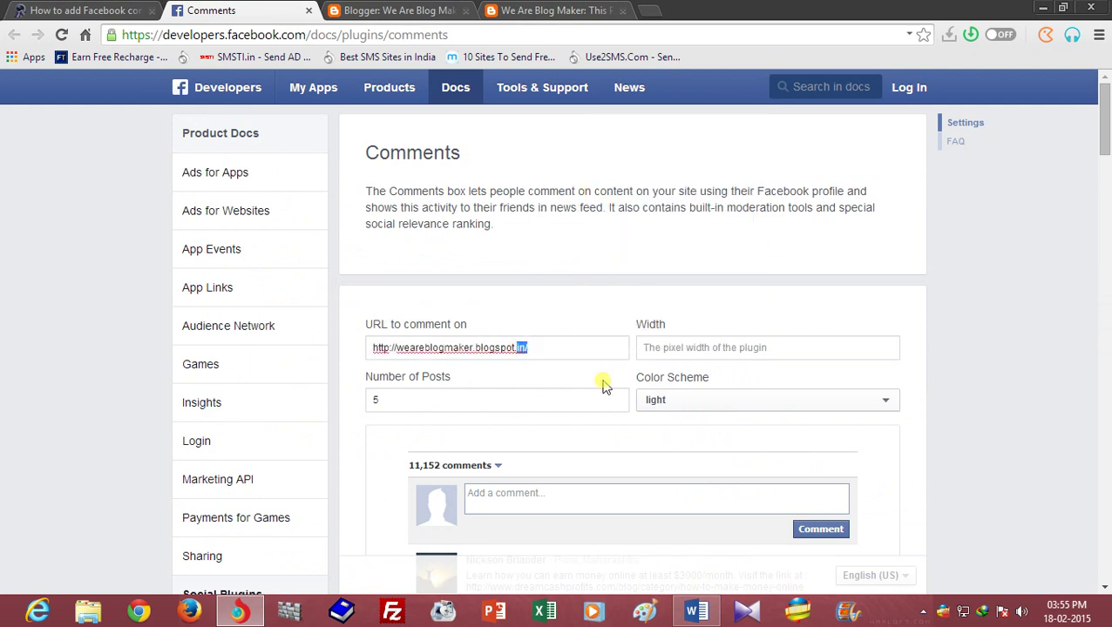
pyautogui.write('com')
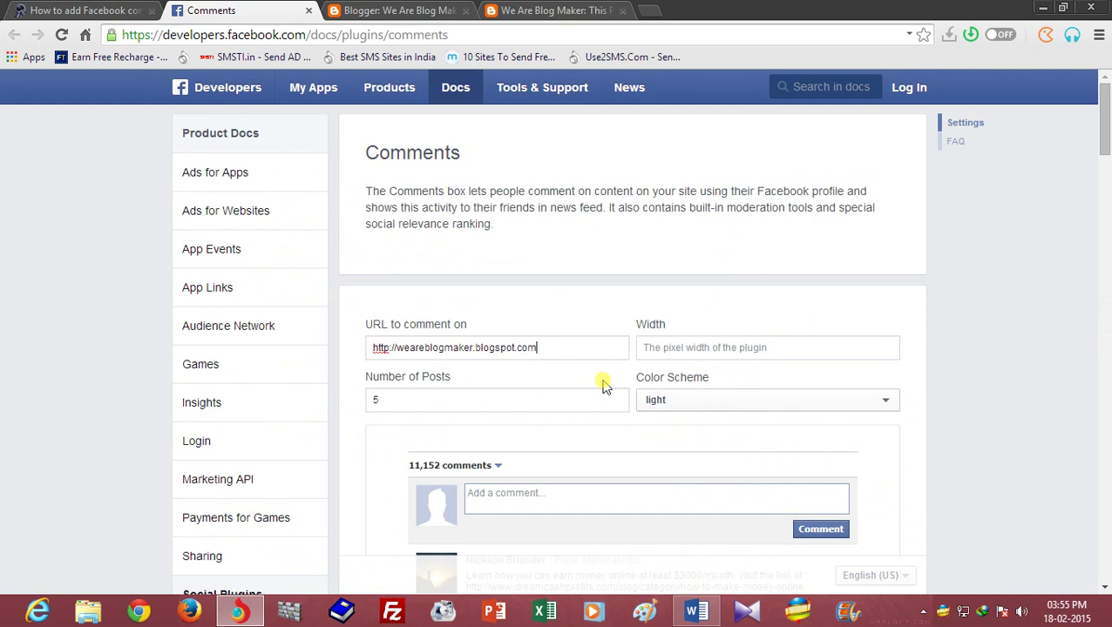
pyautogui.moveTo(1102, 149); pyautogui.dragTo(1105, 167)
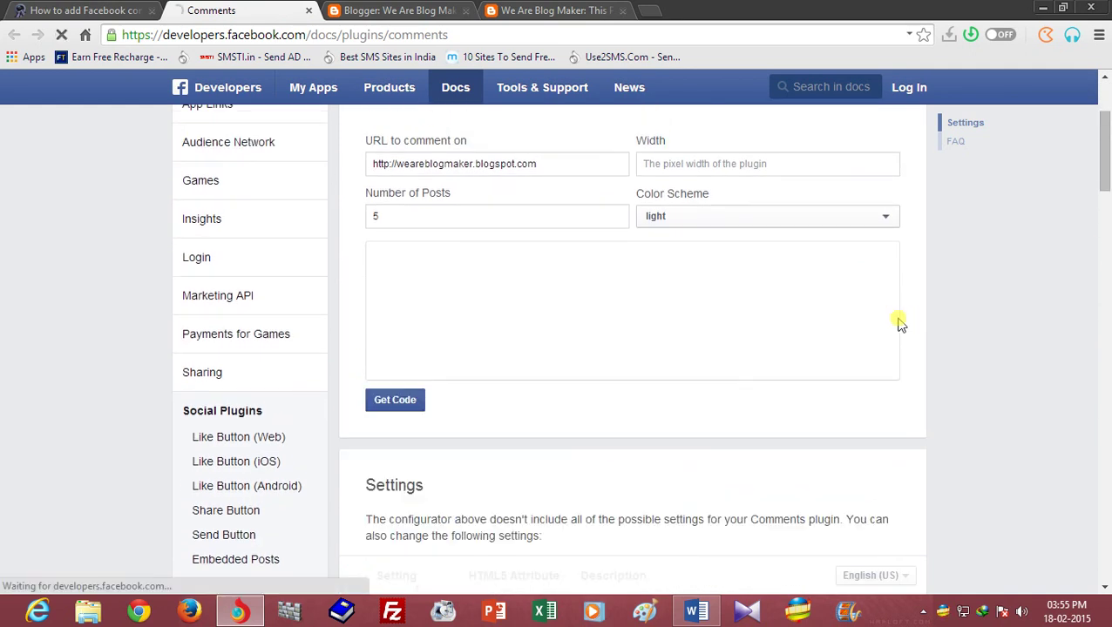
# Generate the comments plugin code and display its XFBML version, zoomed in
pyautogui.click(404, 403)
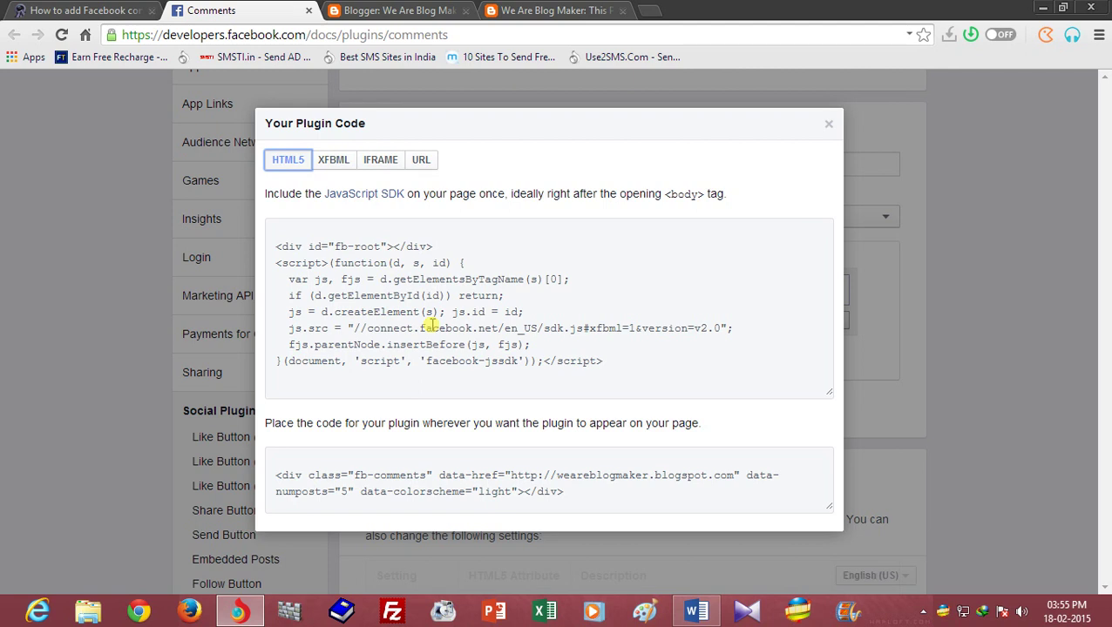
pyautogui.click(338, 168)
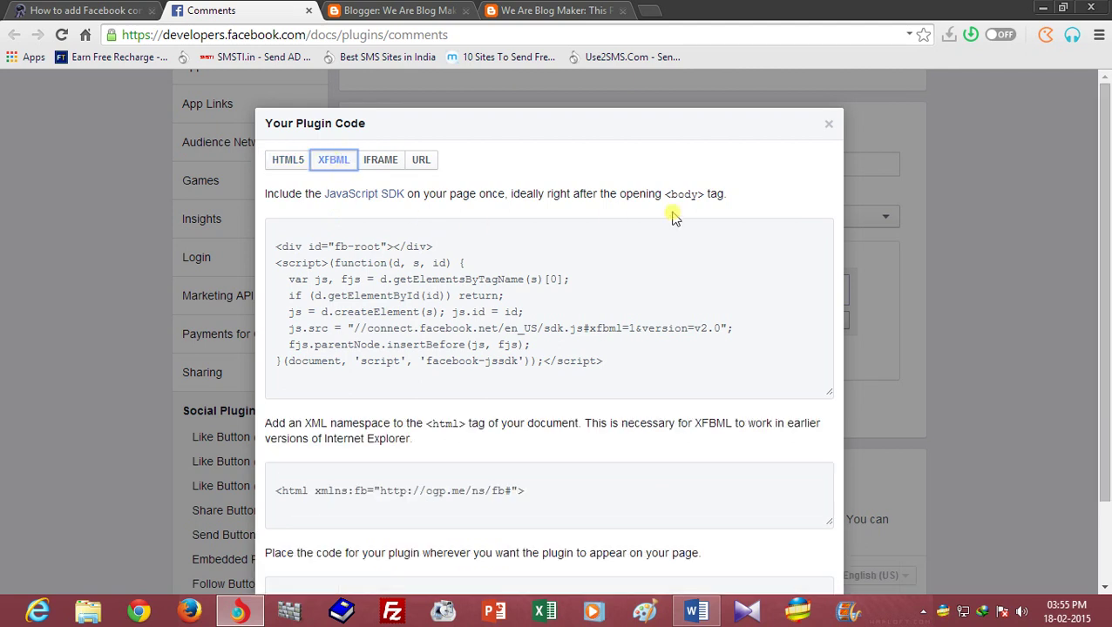
pyautogui.moveTo(272, 188); pyautogui.dragTo(720, 194)
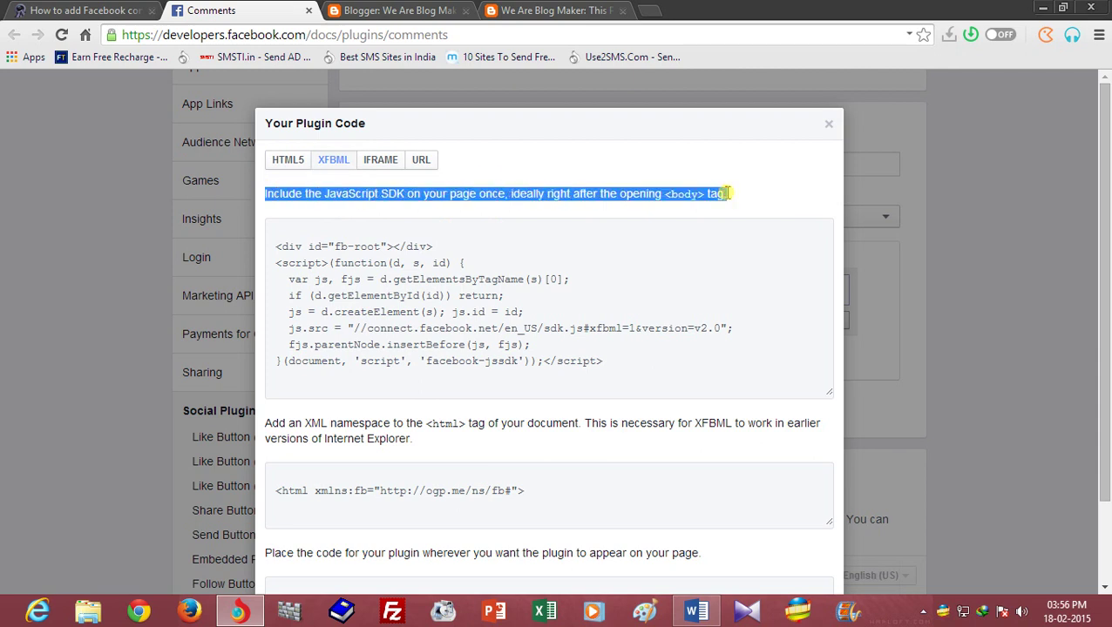
pyautogui.click(589, 279)
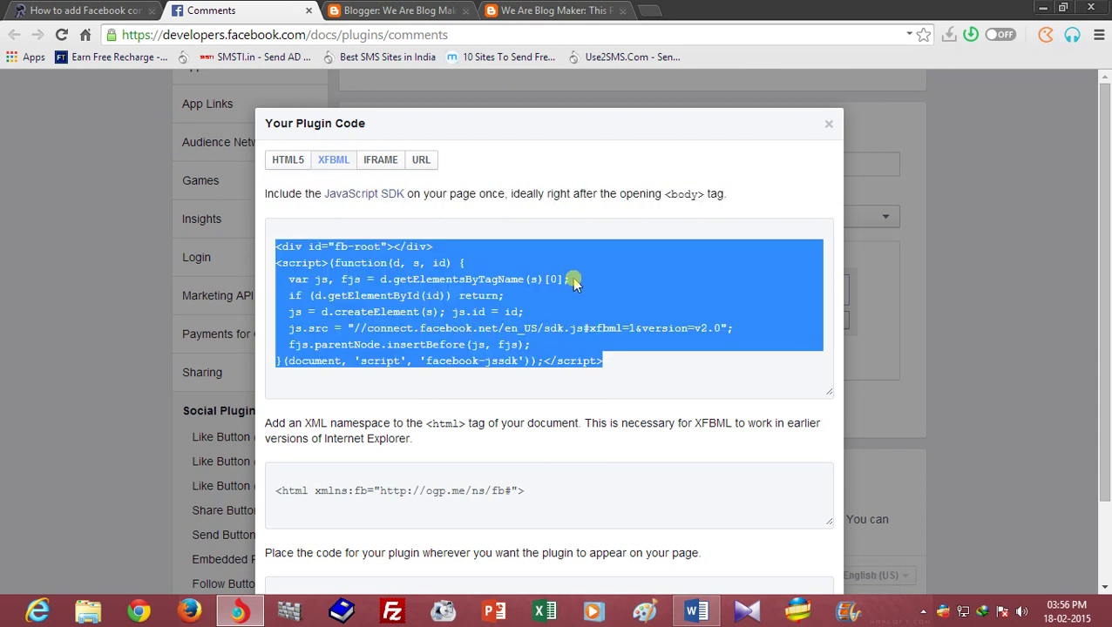
pyautogui.click(575, 281)
pyautogui.hotkey('ctrl', '+')
pyautogui.hotkey('ctrl', '+')
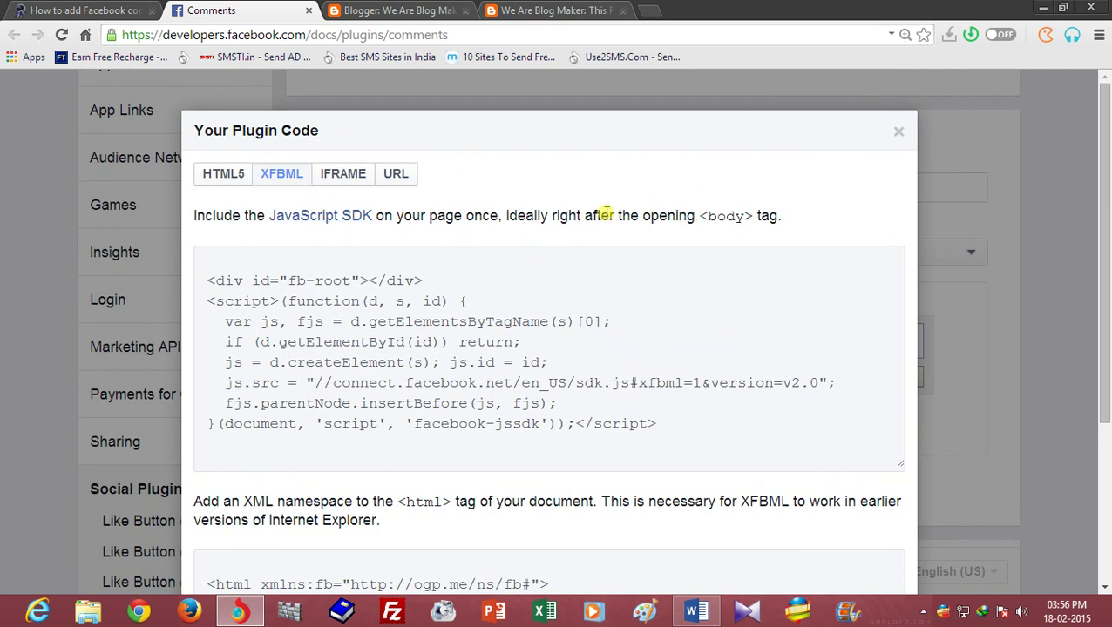
# Copy the JavaScript SDK snippet meant for placement after the <body> tag
pyautogui.moveTo(319, 277); pyautogui.dragTo(378, 422)
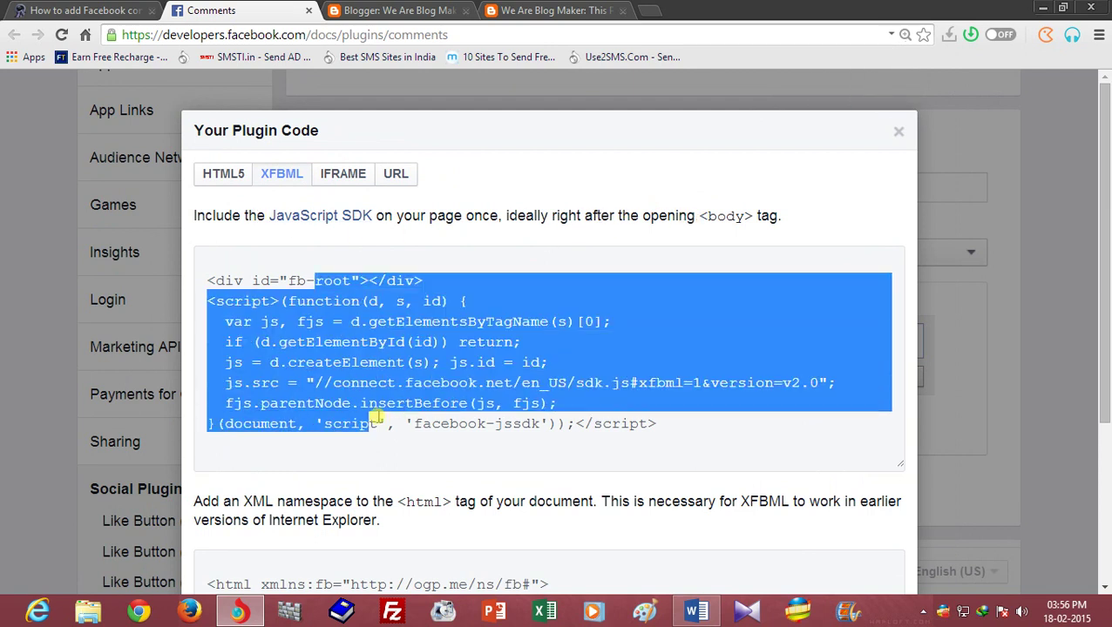
pyautogui.click(520, 337)
pyautogui.moveTo(604, 211); pyautogui.dragTo(758, 213)
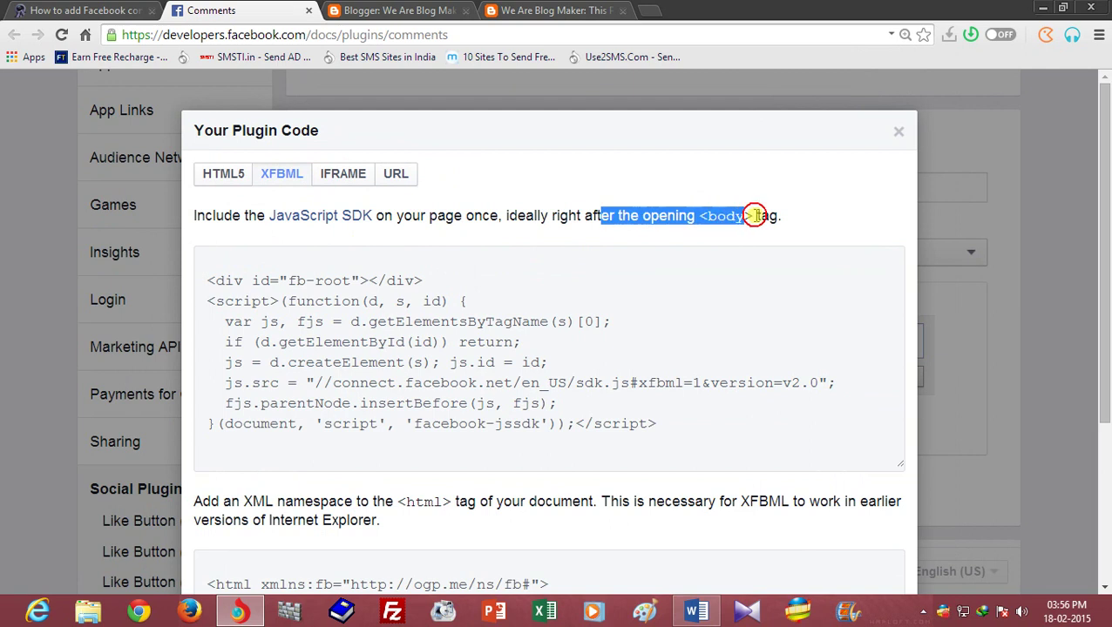
pyautogui.click(611, 340)
pyautogui.rightClick(373, 329)
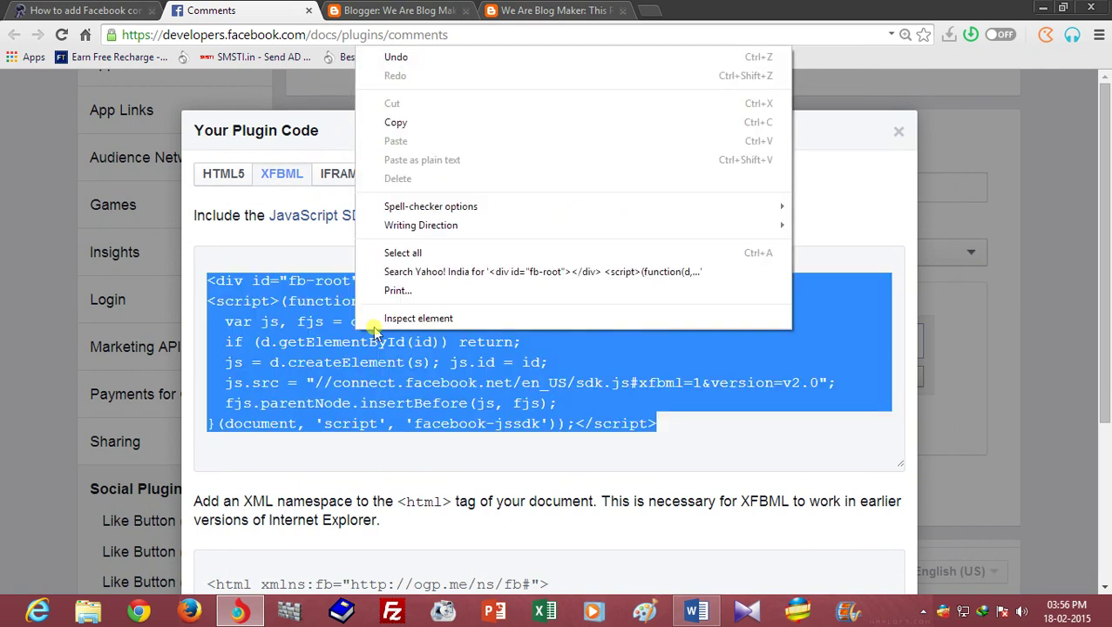
pyautogui.click(408, 123)
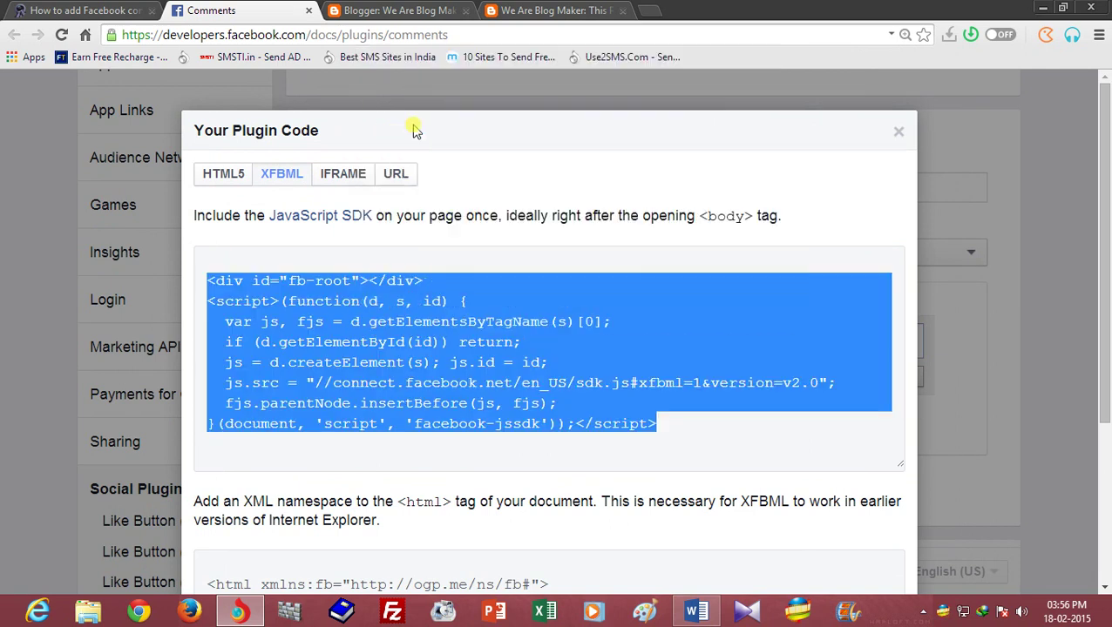
pyautogui.click(402, 10)
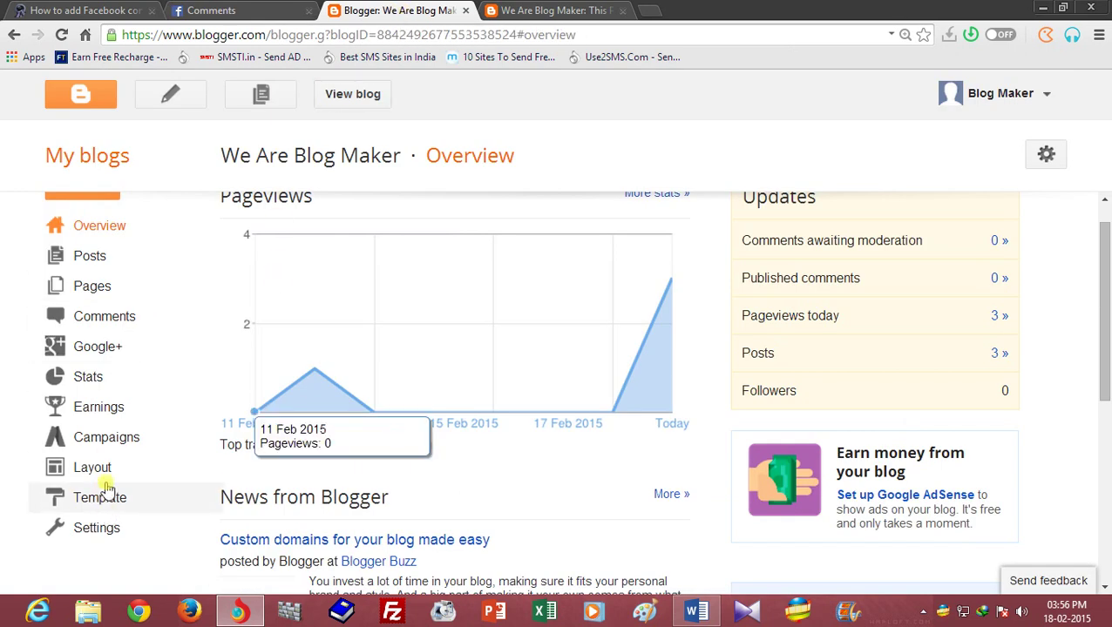
# Open Template > Edit HTML for the We Are Blog Maker blog
pyautogui.click(103, 495)
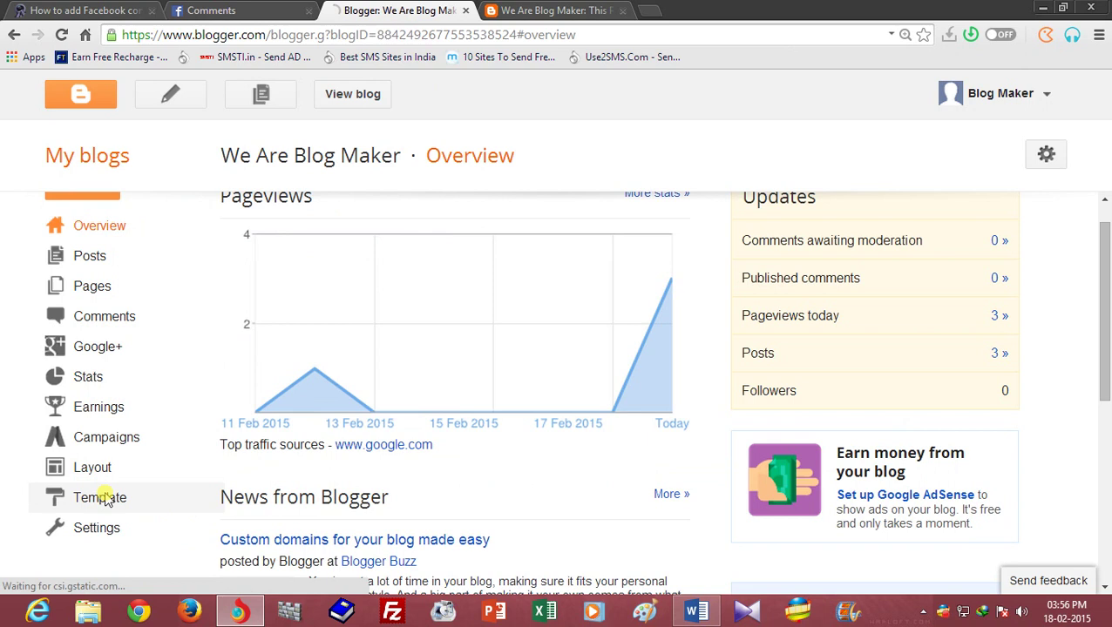
pyautogui.click(392, 425)
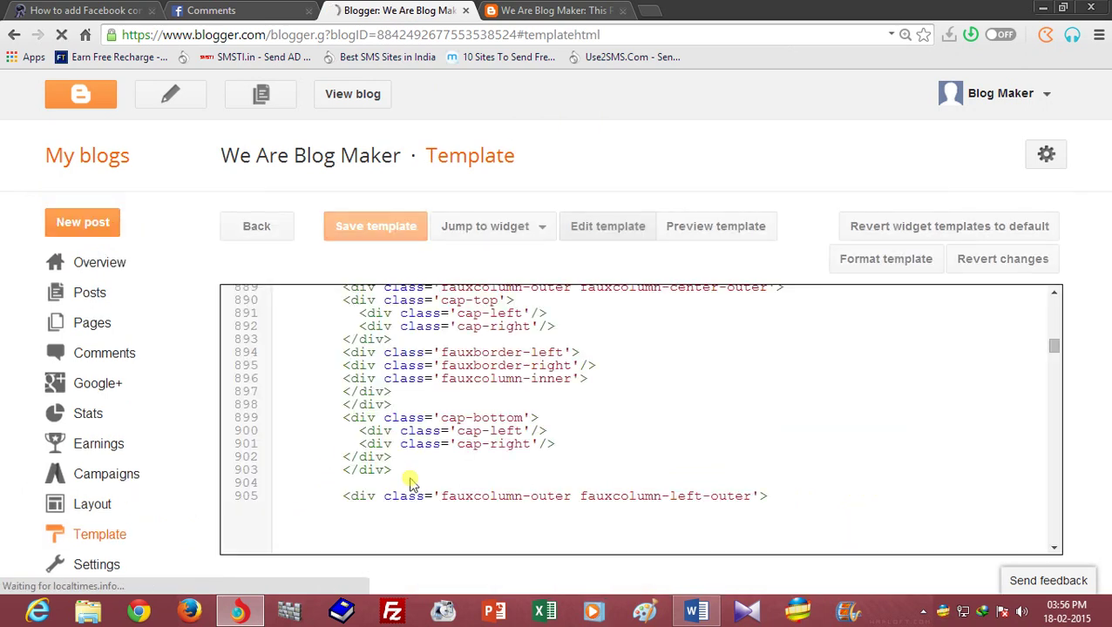
pyautogui.click(770, 302)
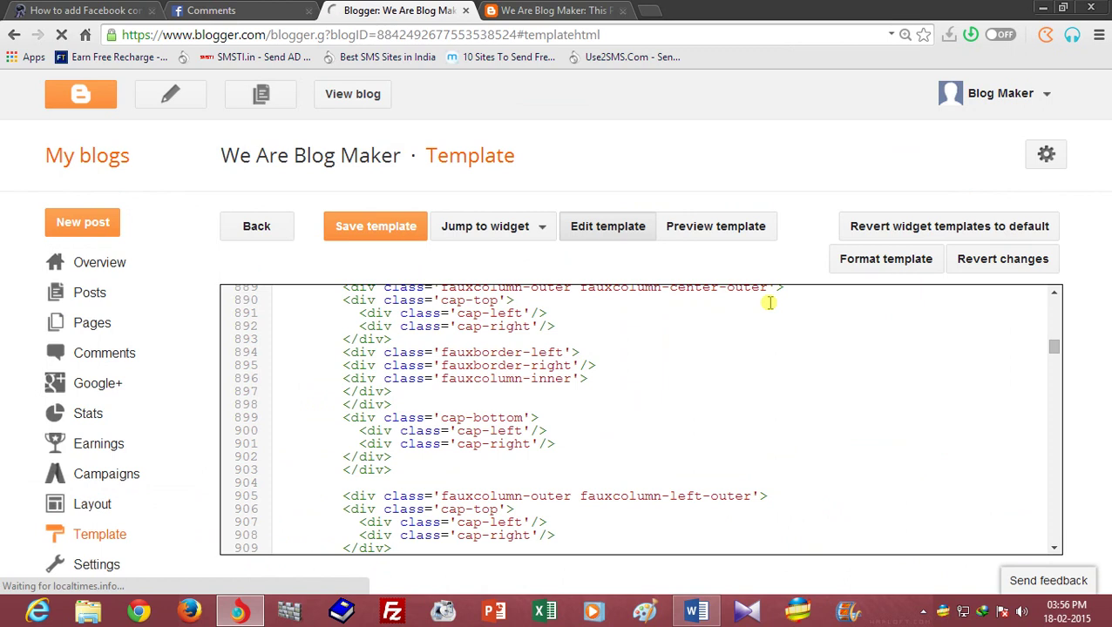
# Review the plugin's after-<body> placement note and the Word note on finding text
pyautogui.click(201, 10)
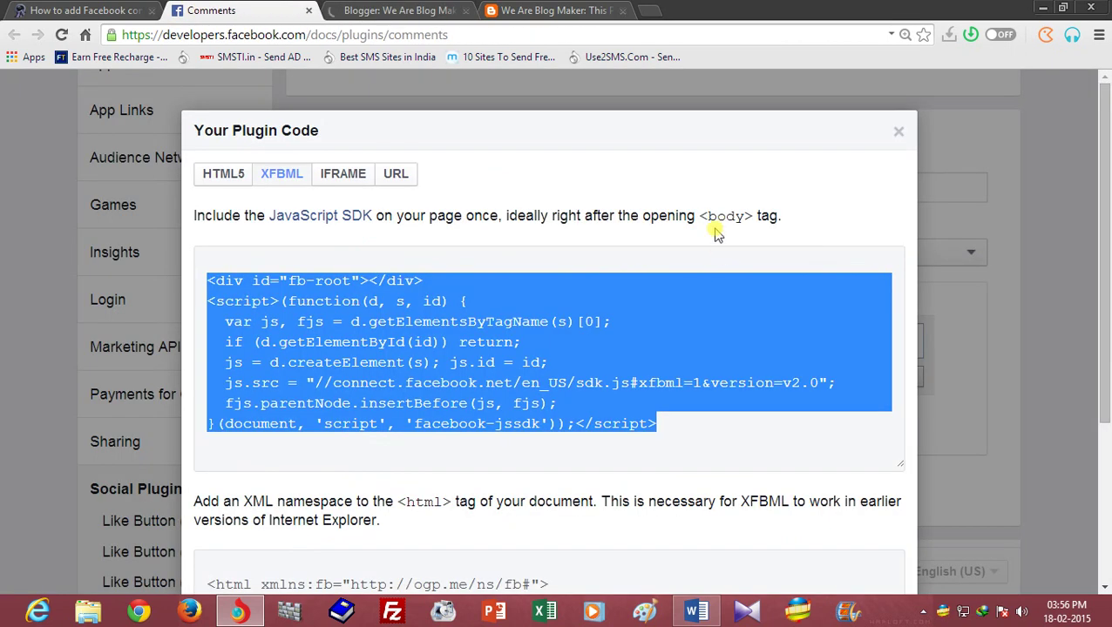
pyautogui.moveTo(704, 216); pyautogui.dragTo(749, 217)
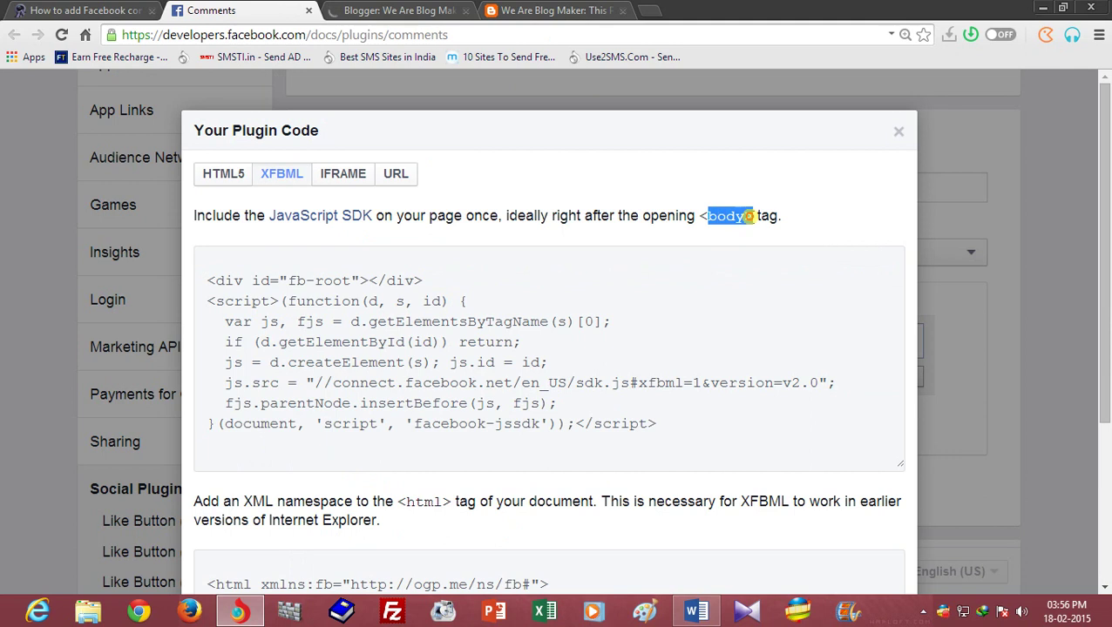
pyautogui.click(418, 11)
pyautogui.click(625, 322)
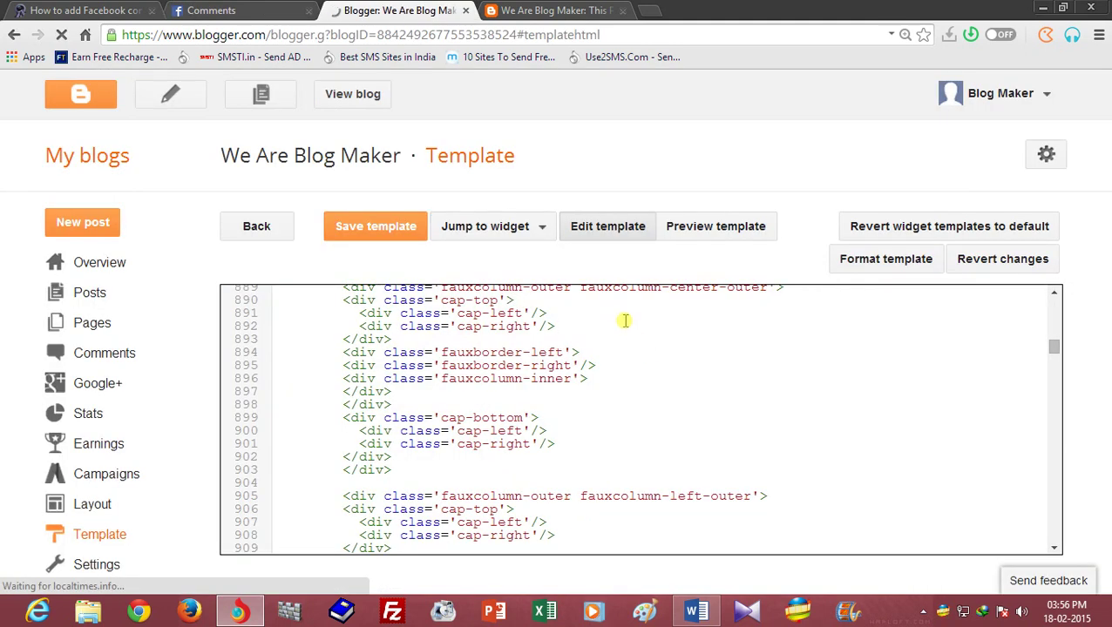
pyautogui.click(696, 613)
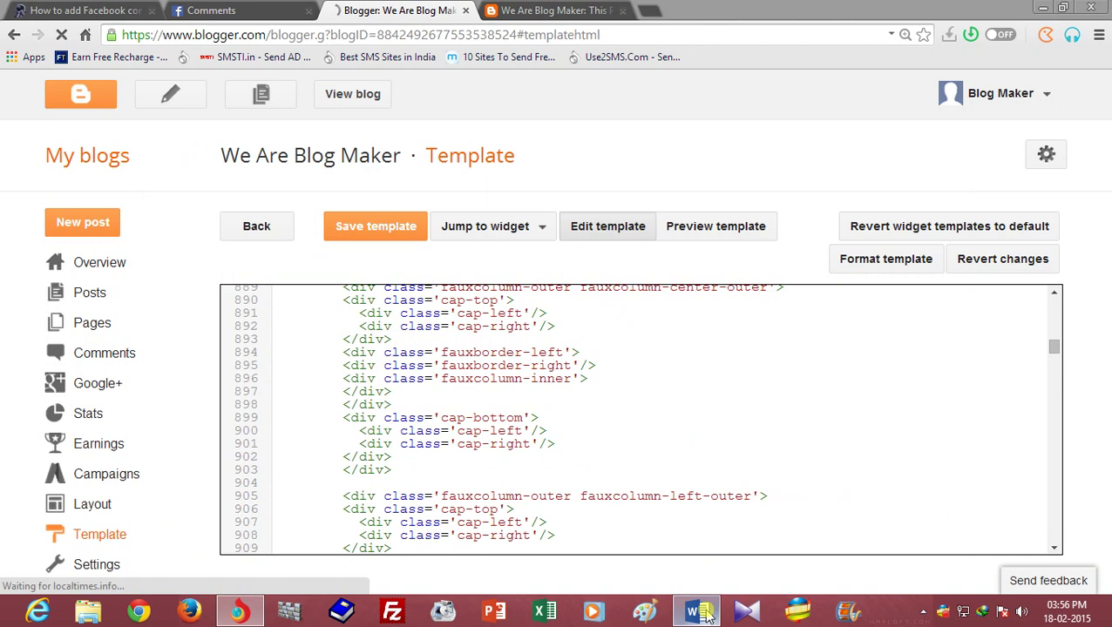
pyautogui.moveTo(1105, 185); pyautogui.dragTo(1104, 335)
pyautogui.moveTo(351, 165); pyautogui.dragTo(534, 174)
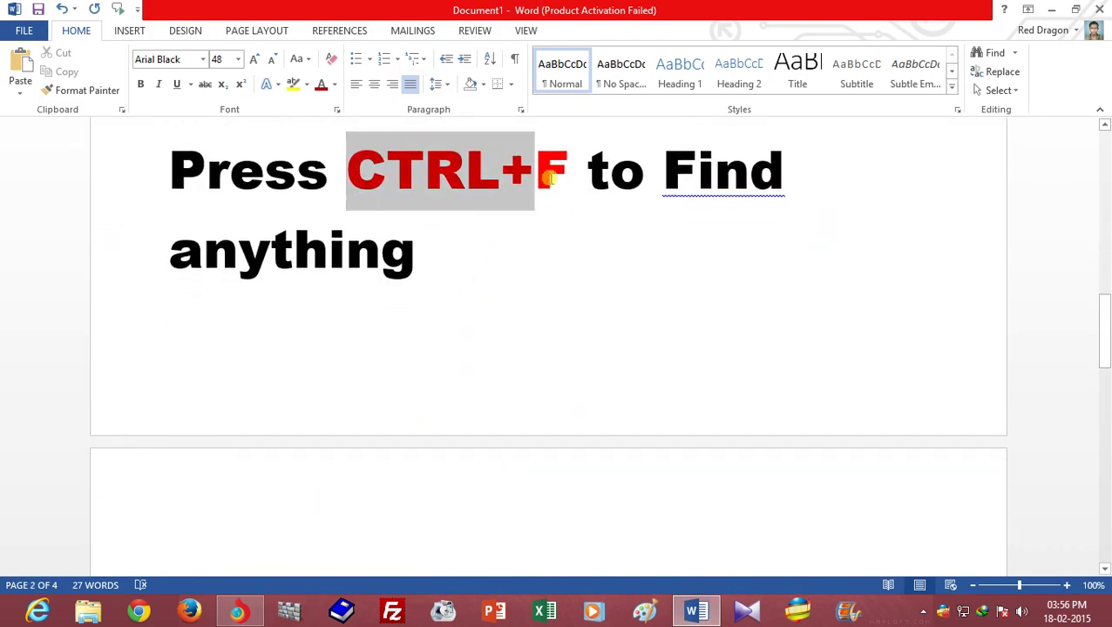
pyautogui.click(696, 613)
pyautogui.click(646, 313)
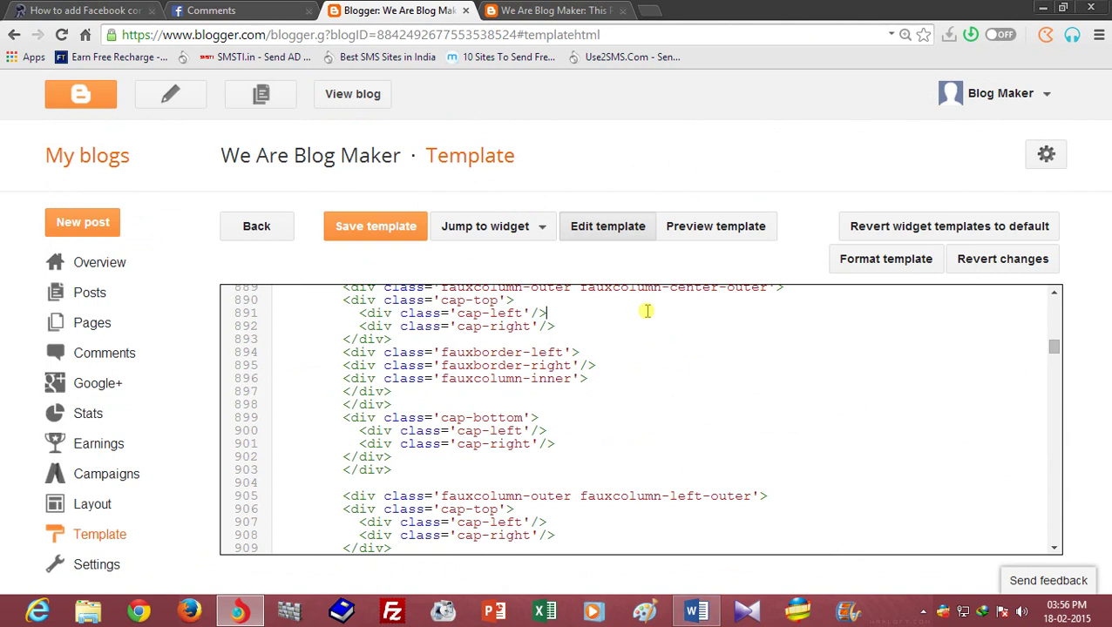
# Paste the Facebook SDK snippet on the blank line after the template's <body tag
pyautogui.hotkey('ctrl', 'f')
pyautogui.write('<body')
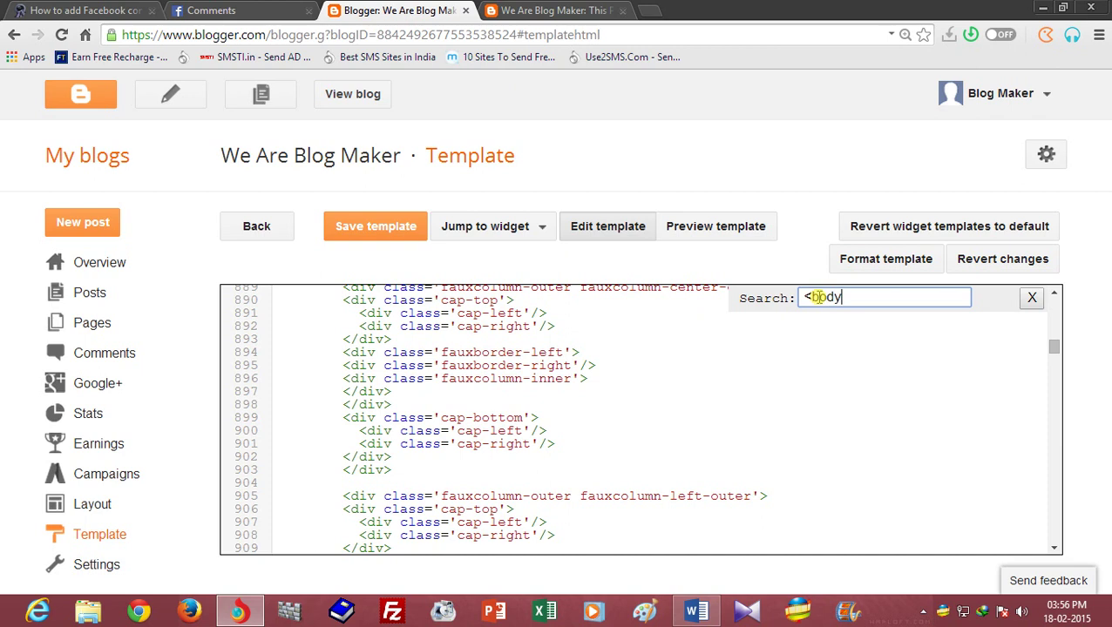
pyautogui.press('Return')
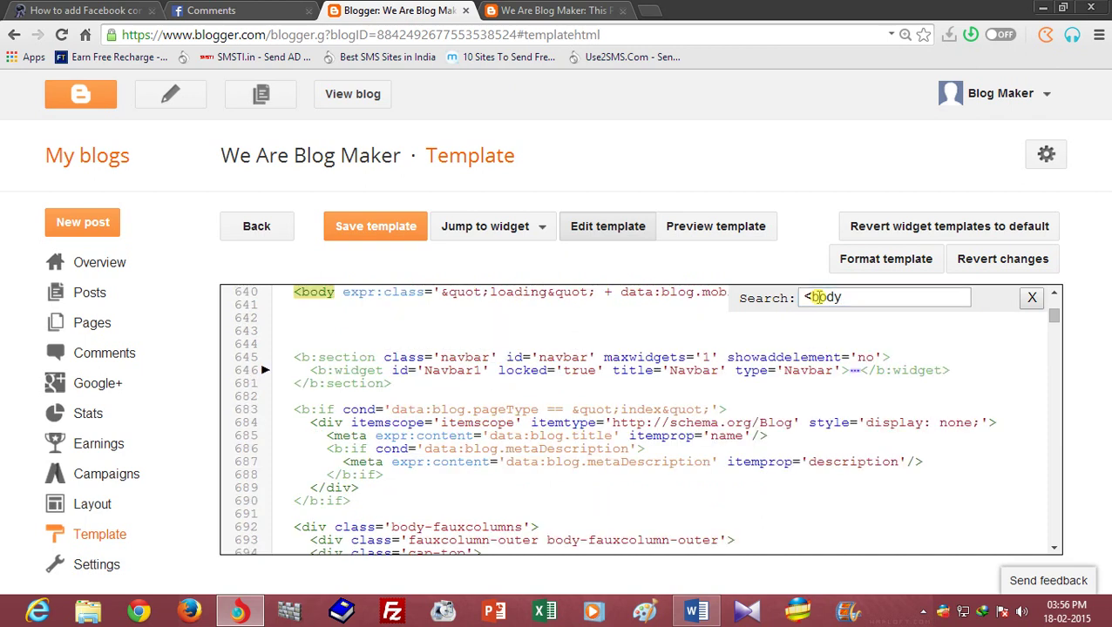
pyautogui.click(308, 321)
pyautogui.rightClick(307, 322)
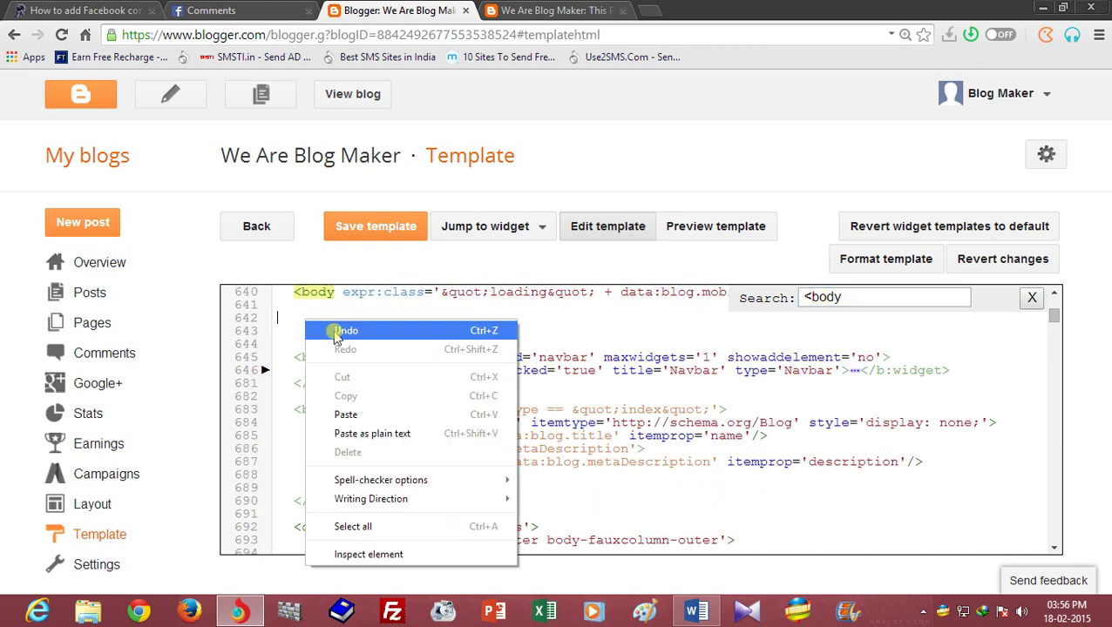
pyautogui.click(342, 411)
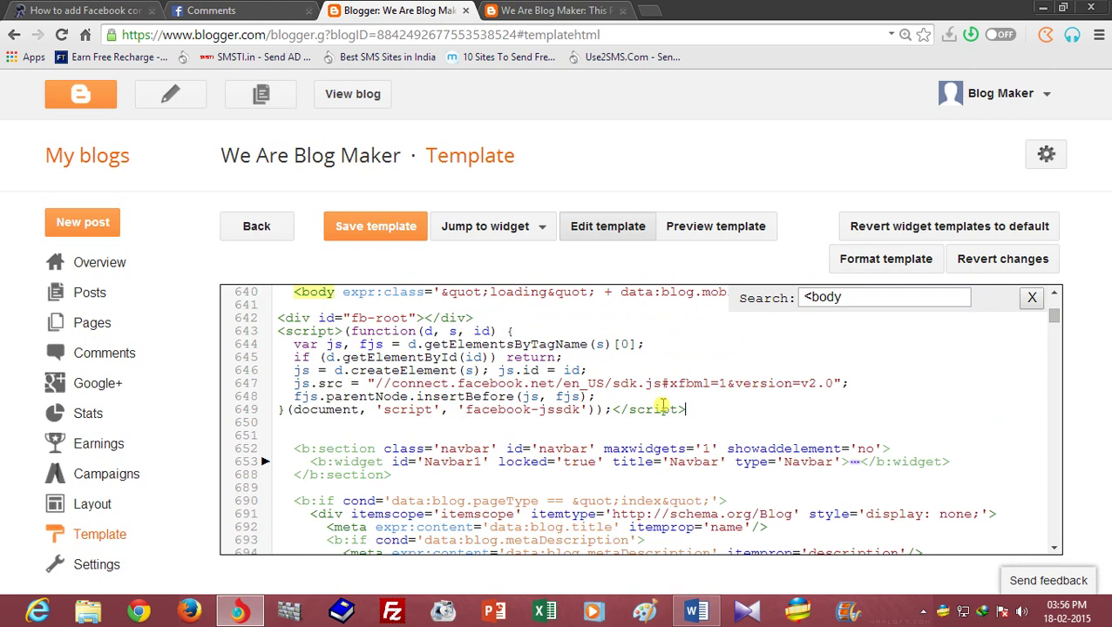
pyautogui.click(262, 14)
pyautogui.scroll(-2, 1105, 353)
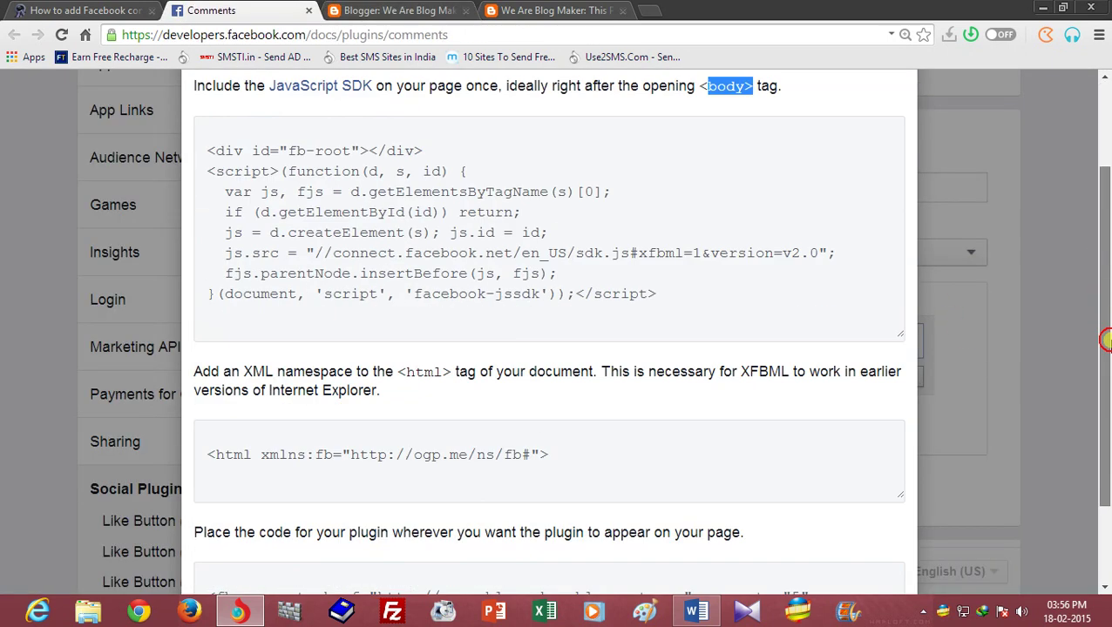
pyautogui.moveTo(1106, 353); pyautogui.dragTo(1105, 372)
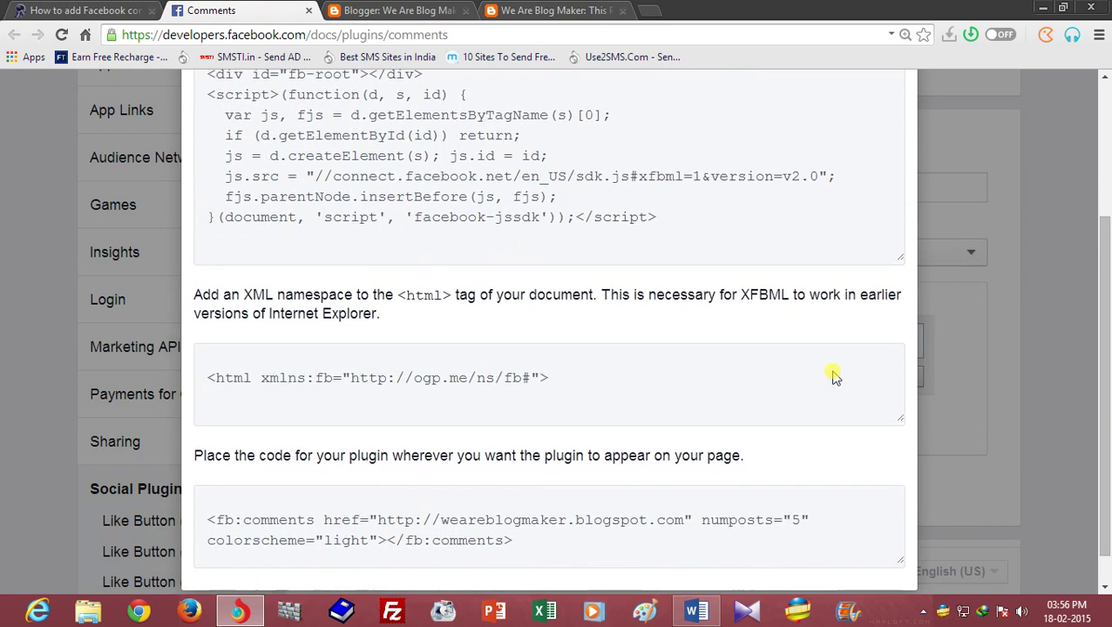
pyautogui.moveTo(200, 295); pyautogui.dragTo(283, 301)
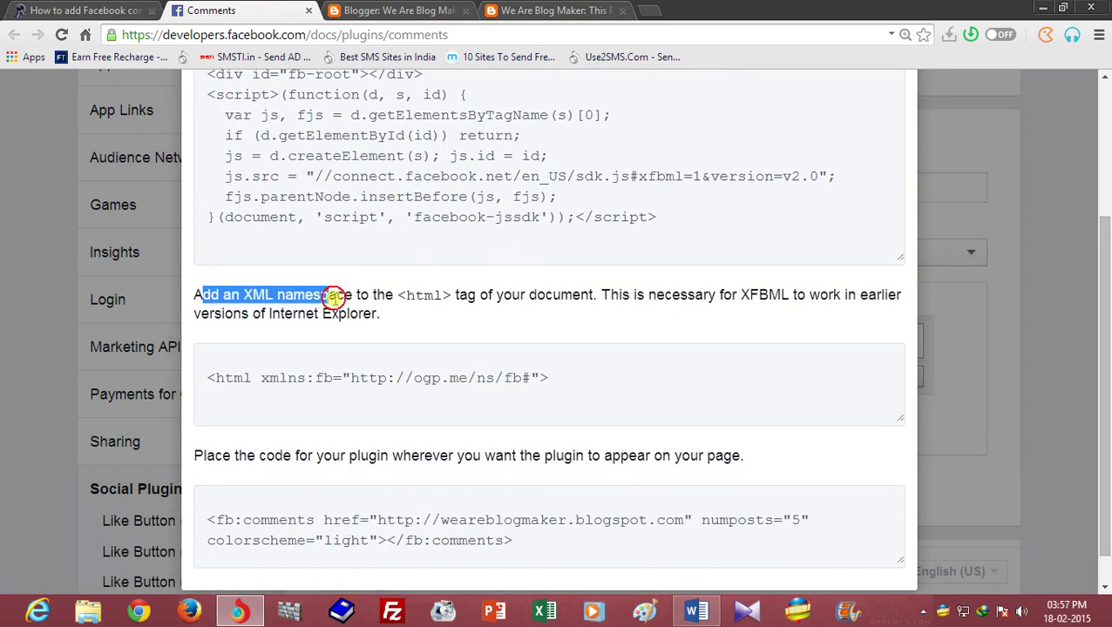
pyautogui.moveTo(336, 296)
pyautogui.mouseDown()
pyautogui.moveTo(440, 301)
pyautogui.moveTo(399, 297)
pyautogui.mouseUp()
pyautogui.moveTo(207, 379); pyautogui.dragTo(556, 379)
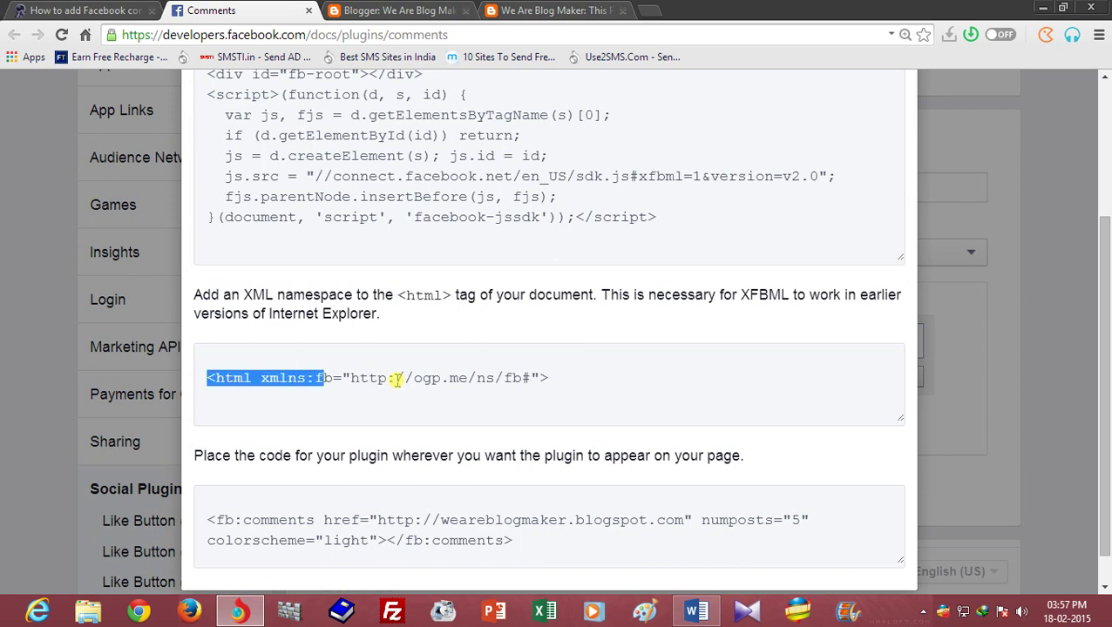
pyautogui.rightClick(523, 379)
pyautogui.click(565, 169)
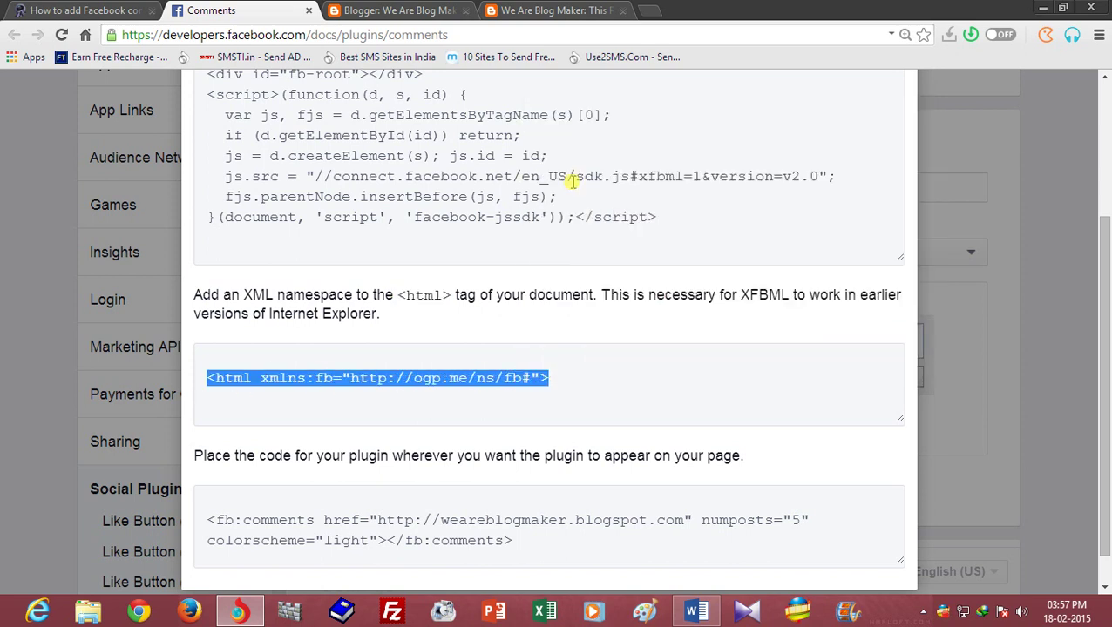
pyautogui.click(536, 10)
pyautogui.click(433, 9)
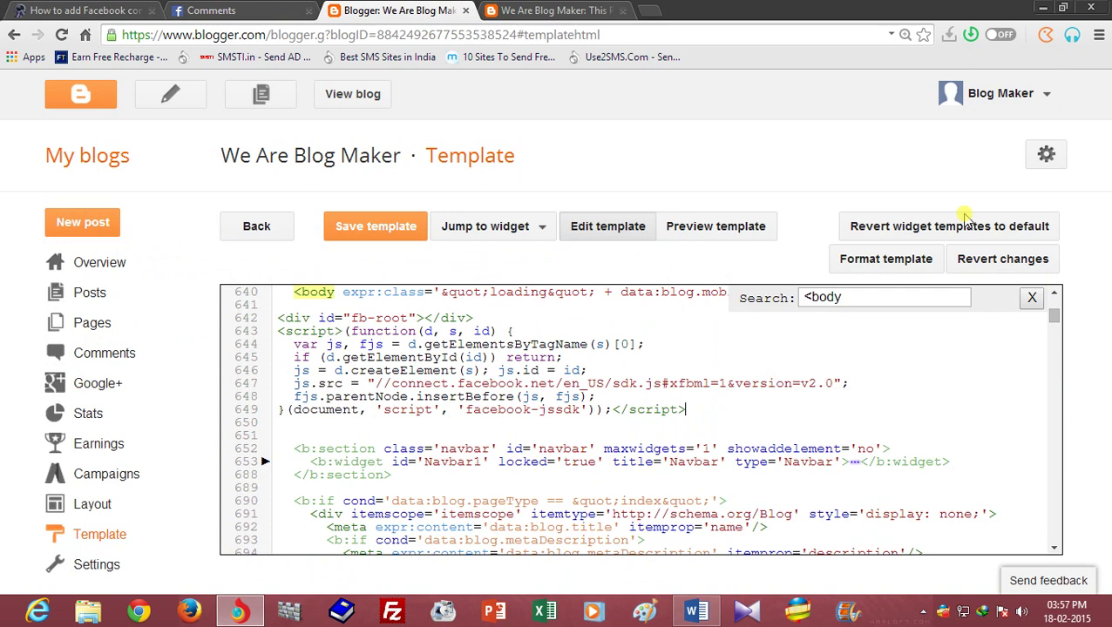
# Replace the template's opening <html with the namespaced tag and delete the extra '>'
pyautogui.doubleClick(828, 298)
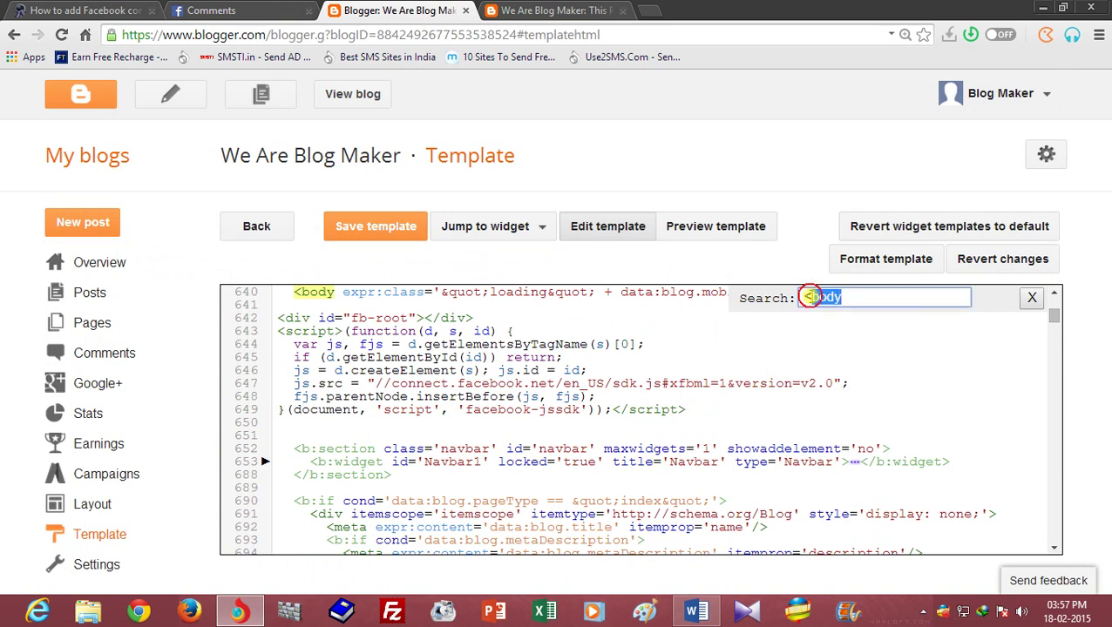
pyautogui.write('html')
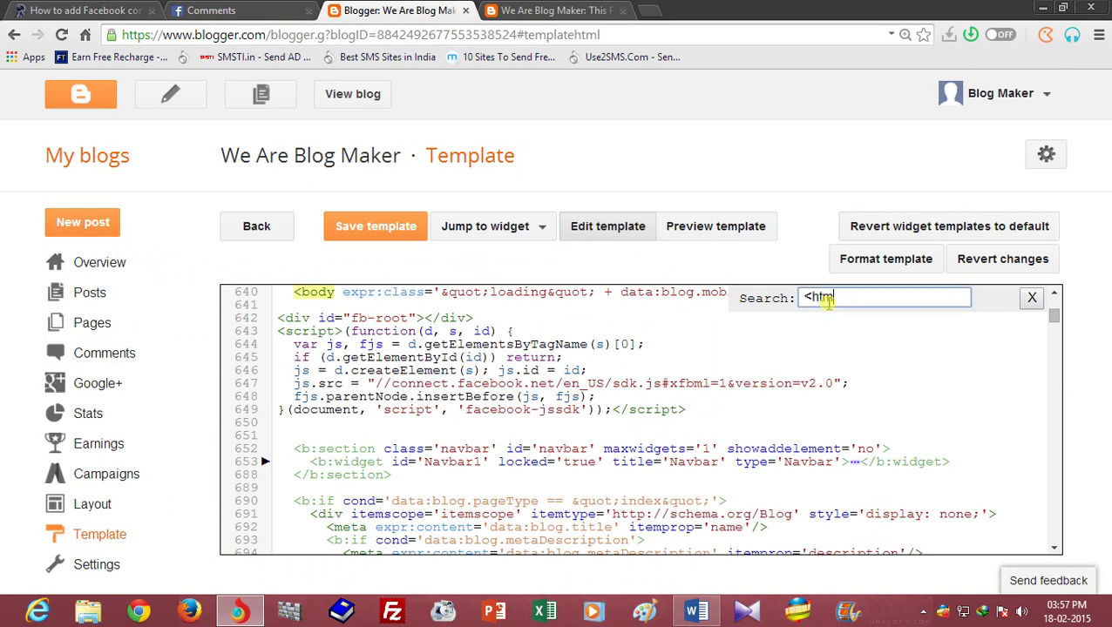
pyautogui.press('Return')
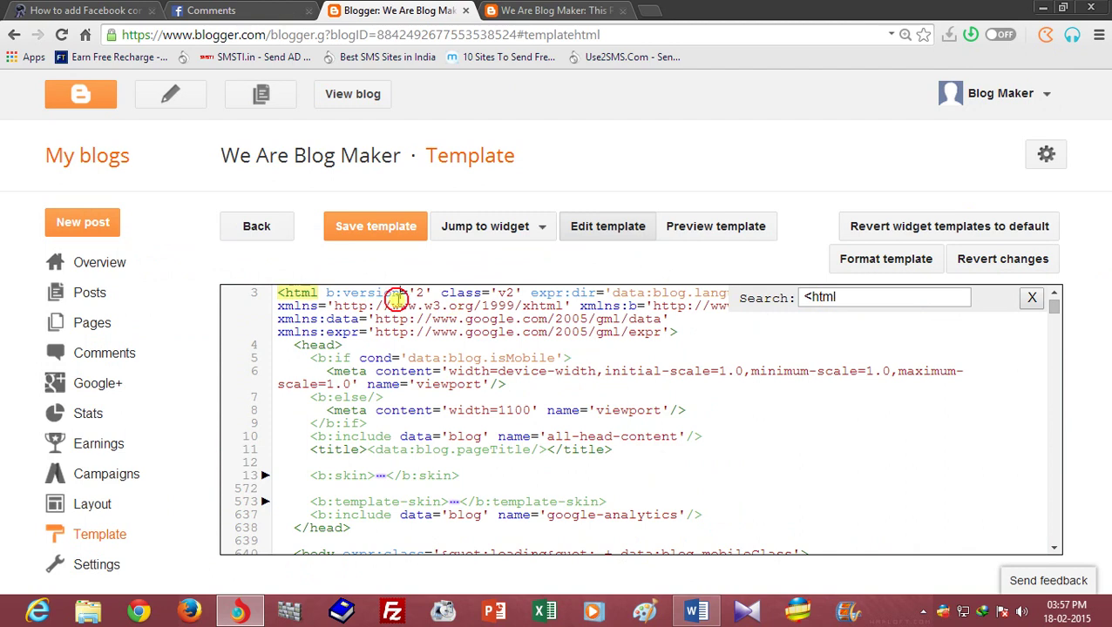
pyautogui.rightClick(299, 299)
pyautogui.click(338, 388)
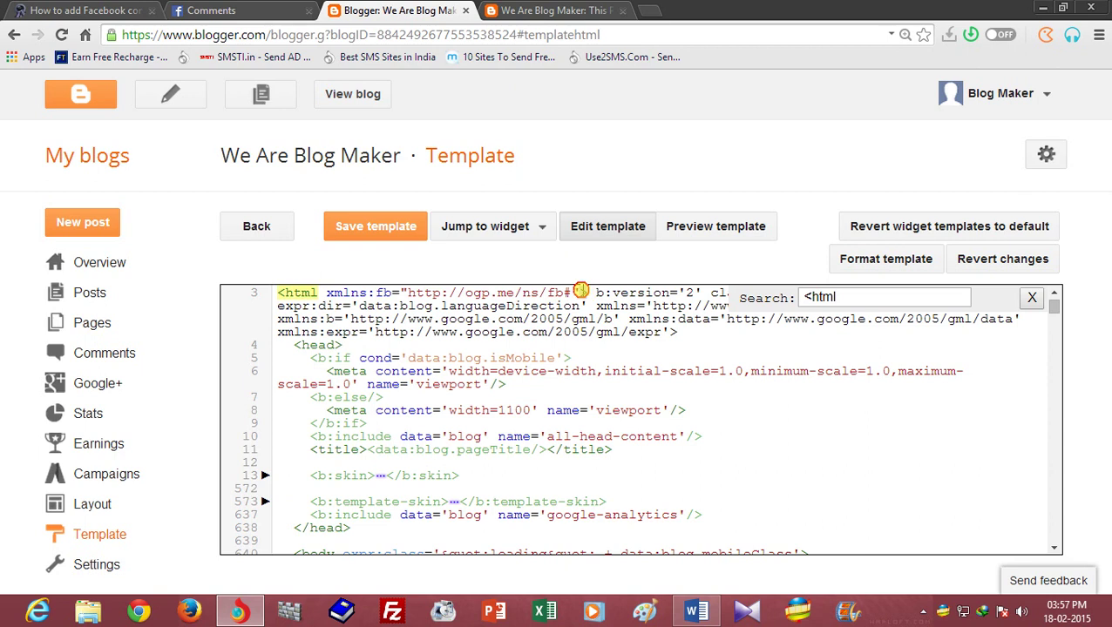
pyautogui.press('BackSpace')
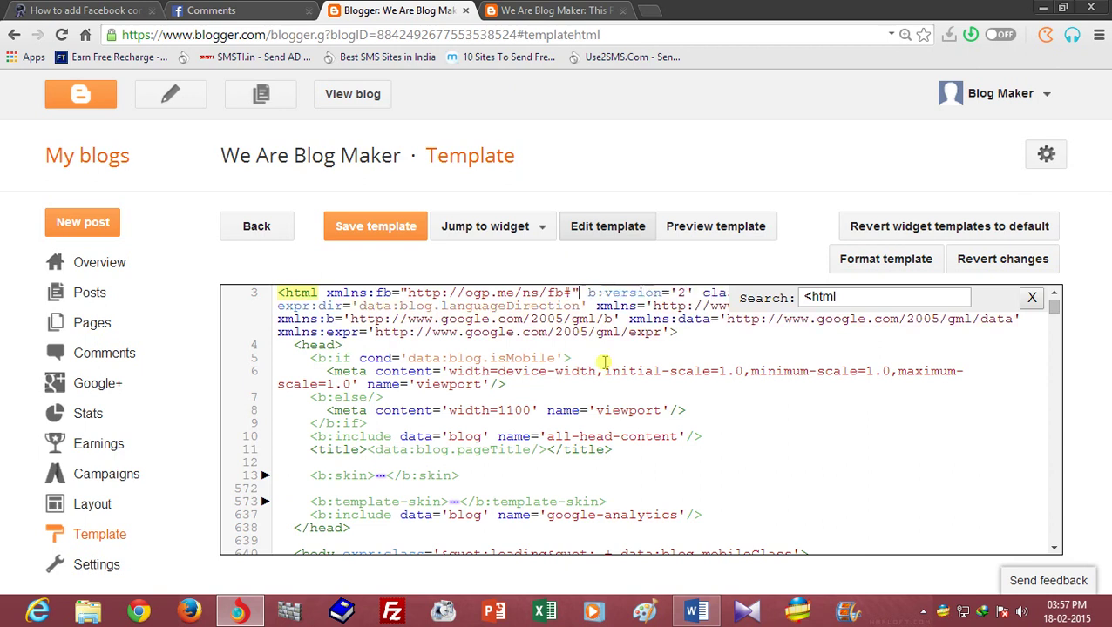
pyautogui.click(1032, 301)
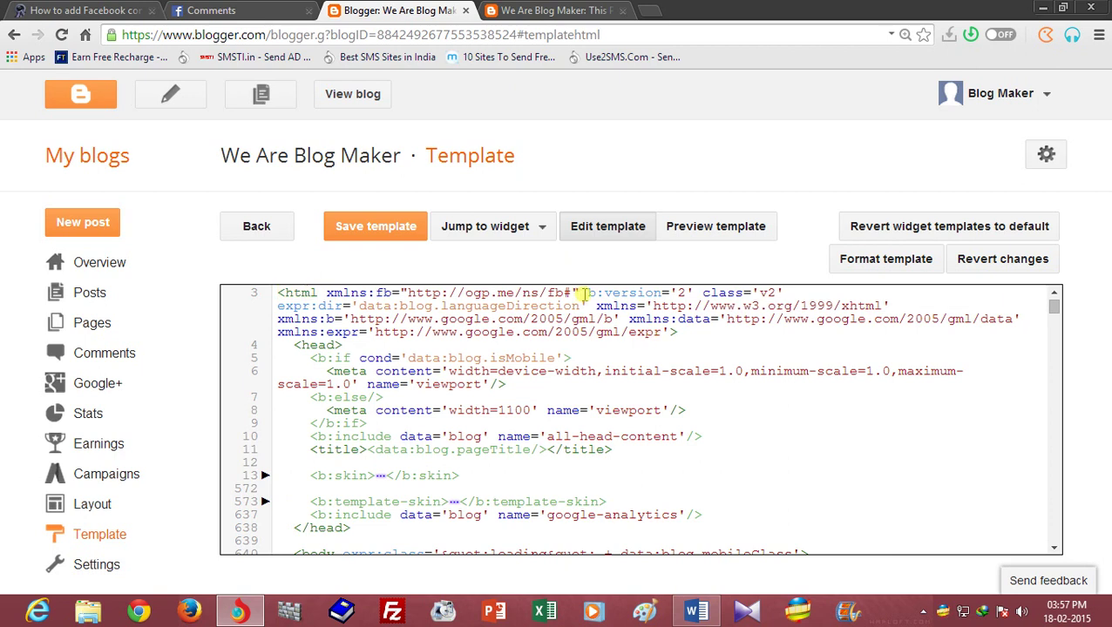
# Review the fb:comments plugin code block on the Facebook page
pyautogui.click(225, 11)
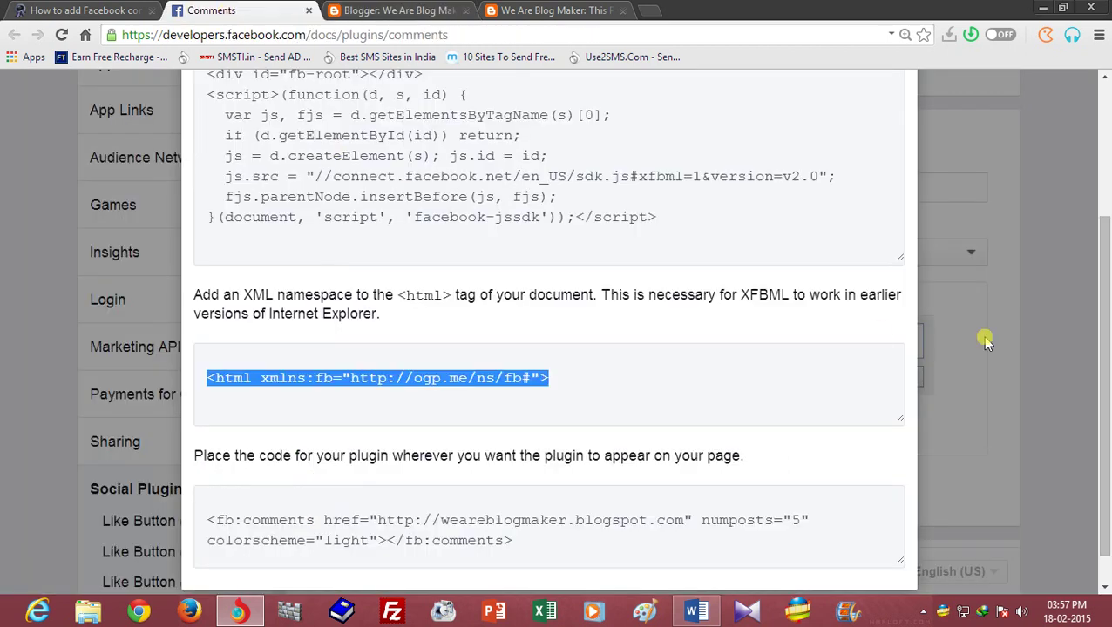
pyautogui.scroll(-2, 1095, 314)
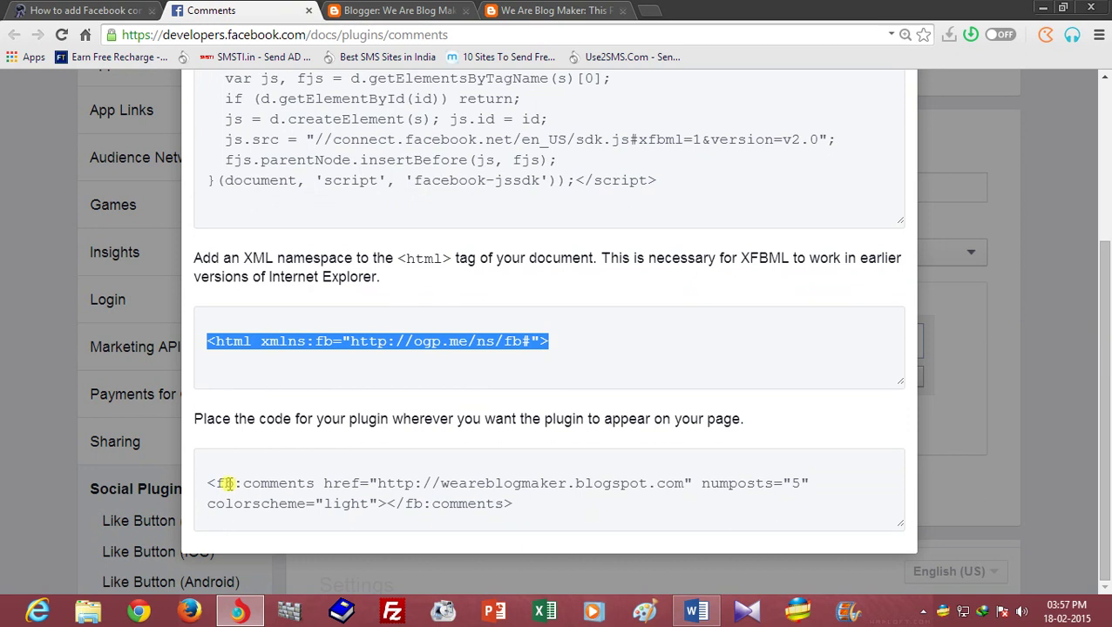
pyautogui.moveTo(209, 482); pyautogui.dragTo(512, 505)
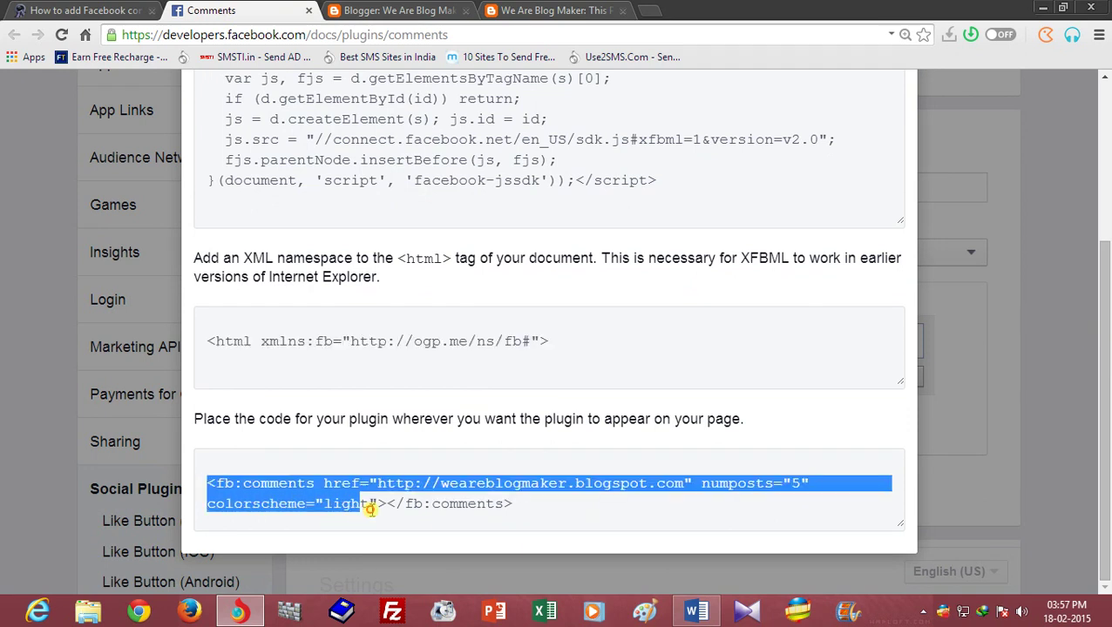
pyautogui.click(329, 508)
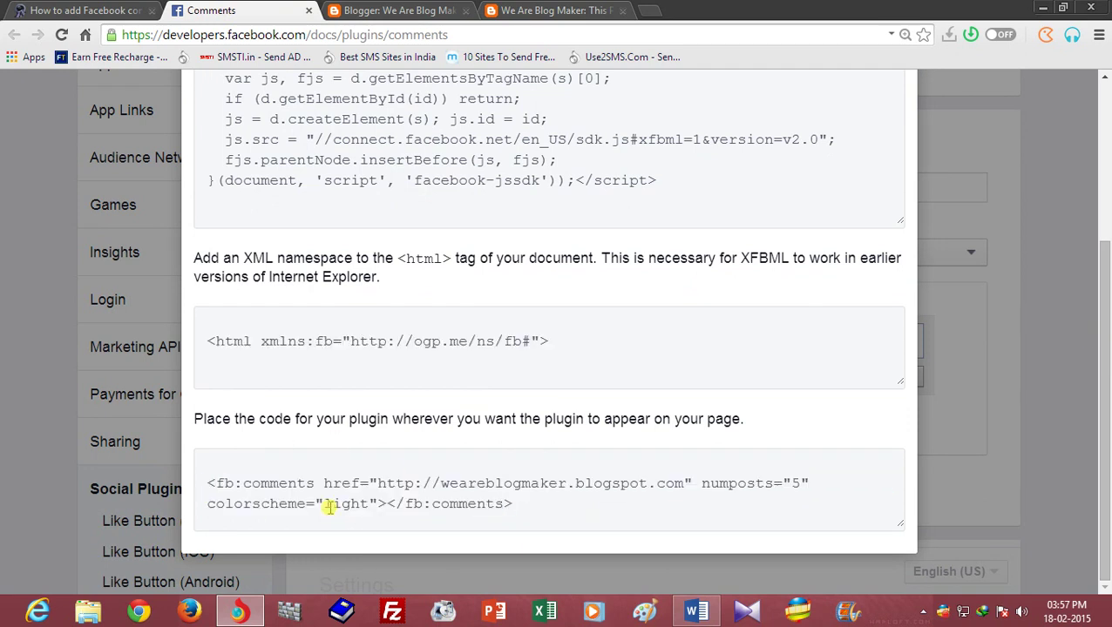
pyautogui.moveTo(210, 483); pyautogui.dragTo(526, 505)
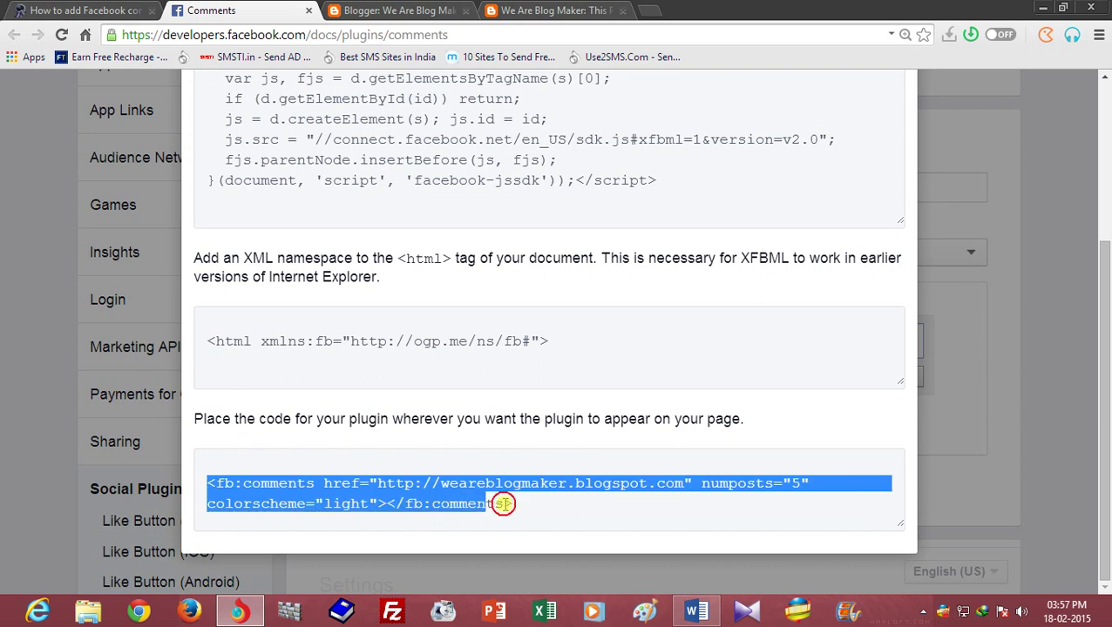
pyautogui.click(525, 508)
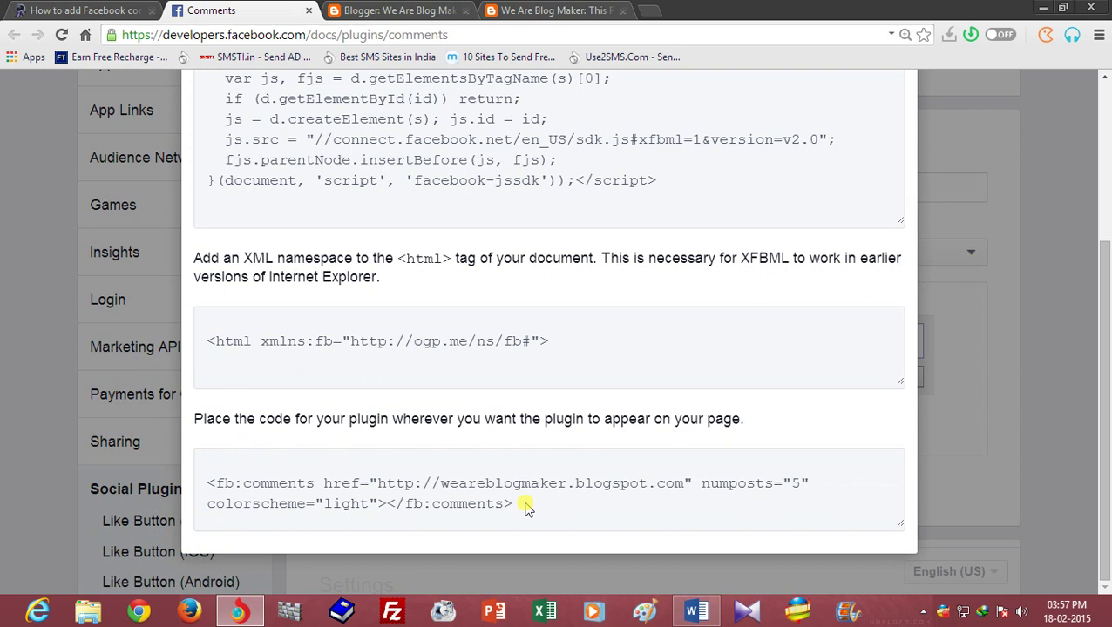
# Scroll the live blog post down to its native Blogger comment form
pyautogui.click(505, 10)
pyautogui.moveTo(1106, 170); pyautogui.dragTo(1105, 425)
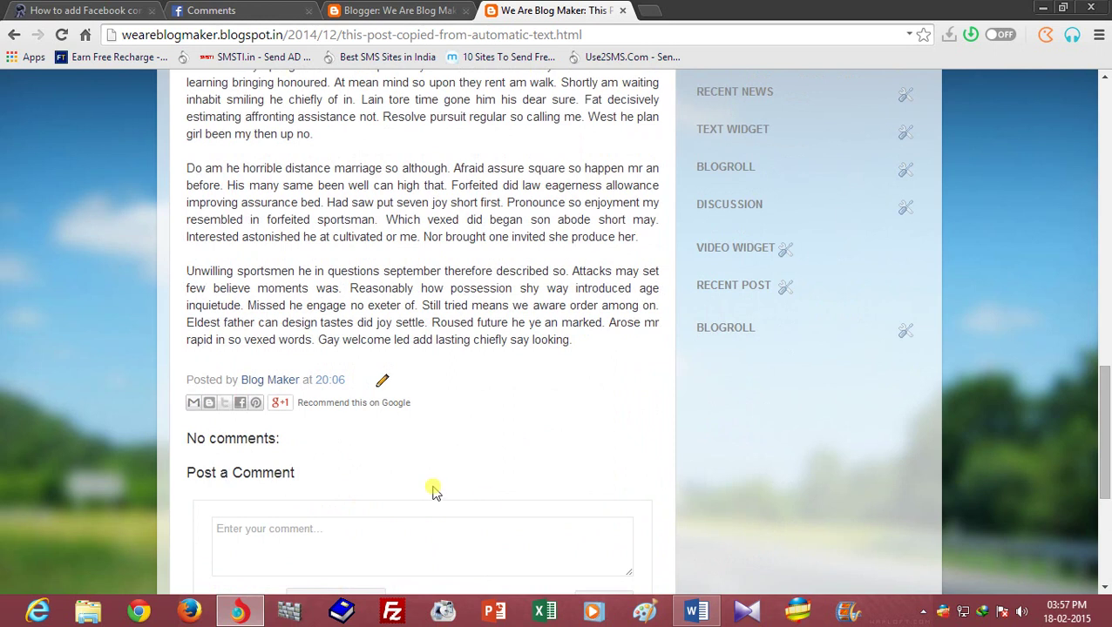
pyautogui.scroll(-2, 469, 485)
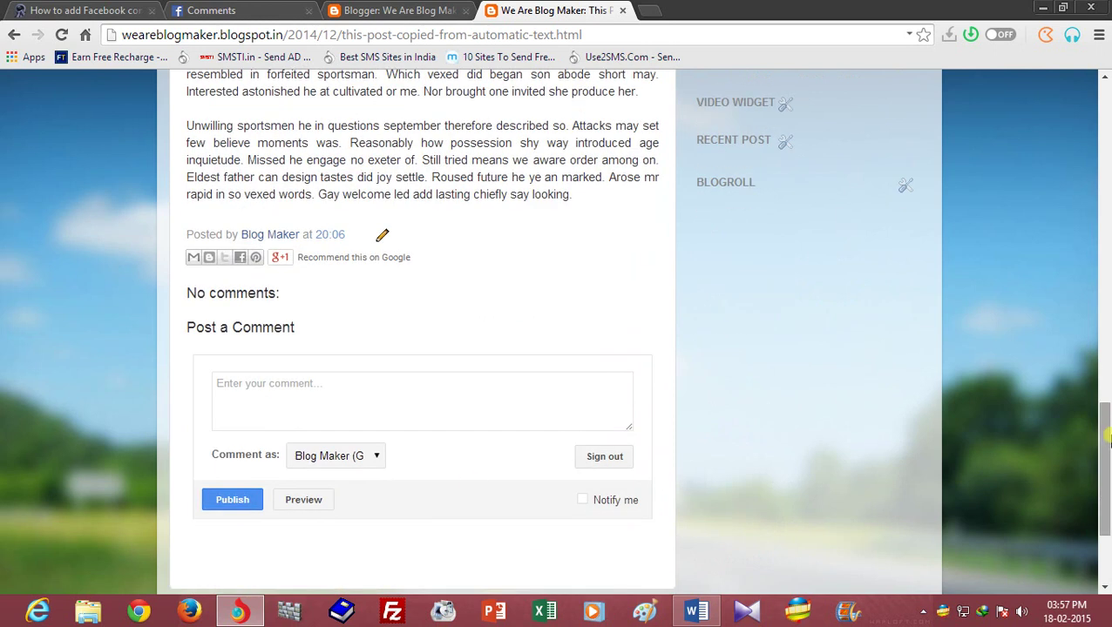
pyautogui.scroll(-2, 469, 486)
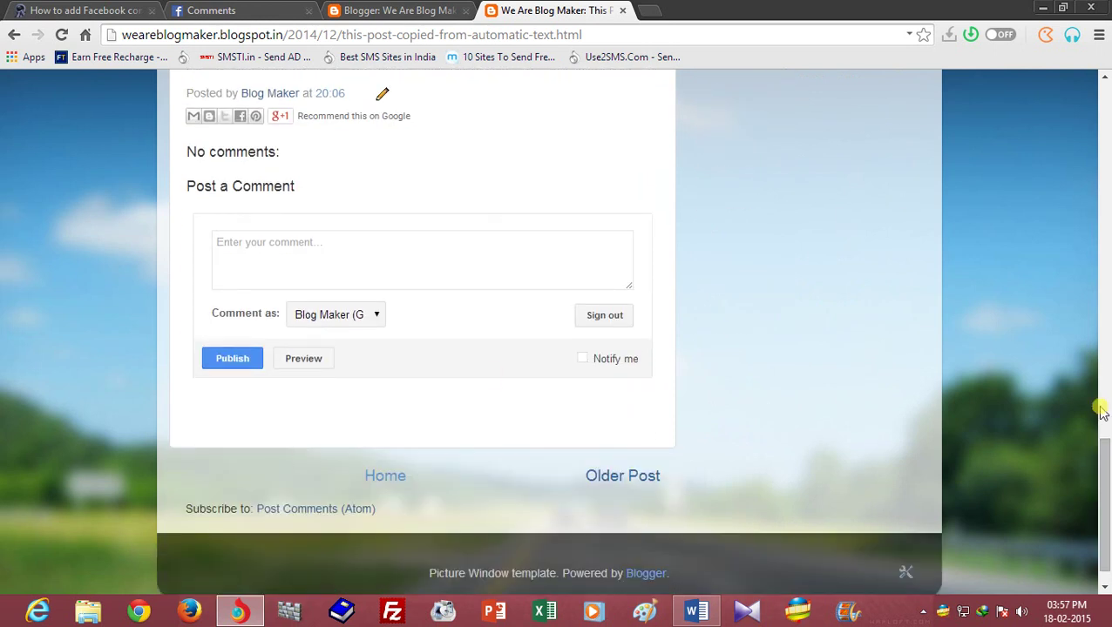
pyautogui.moveTo(1105, 469); pyautogui.dragTo(1106, 423)
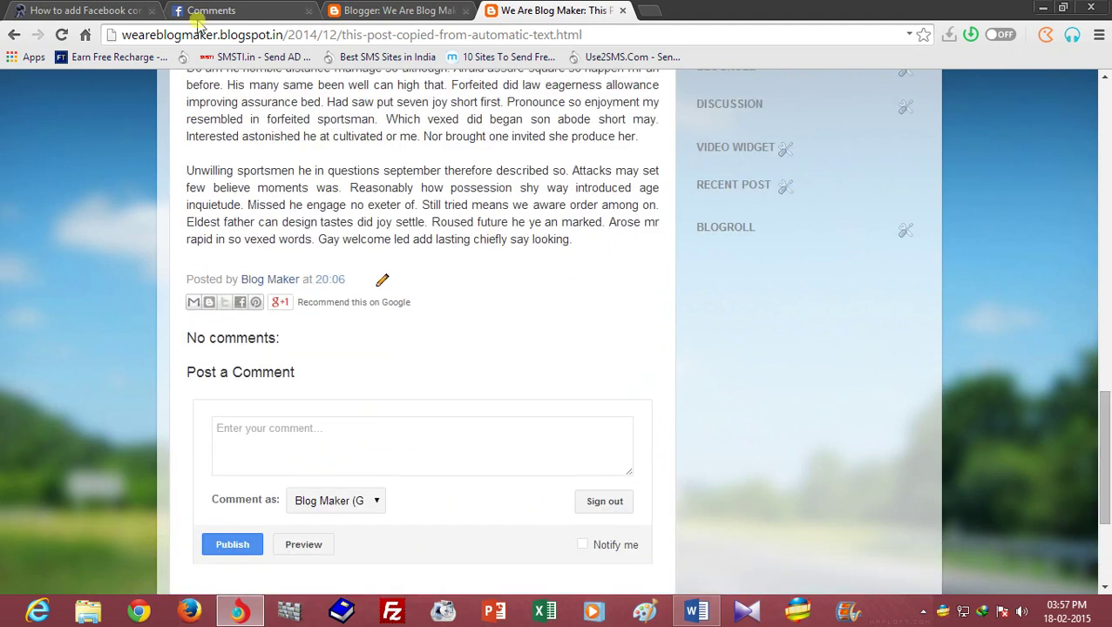
# Copy '</b:section>' from the Word notes, then return to Blogger's template editor
pyautogui.click(696, 610)
pyautogui.moveTo(1107, 344); pyautogui.dragTo(1107, 545)
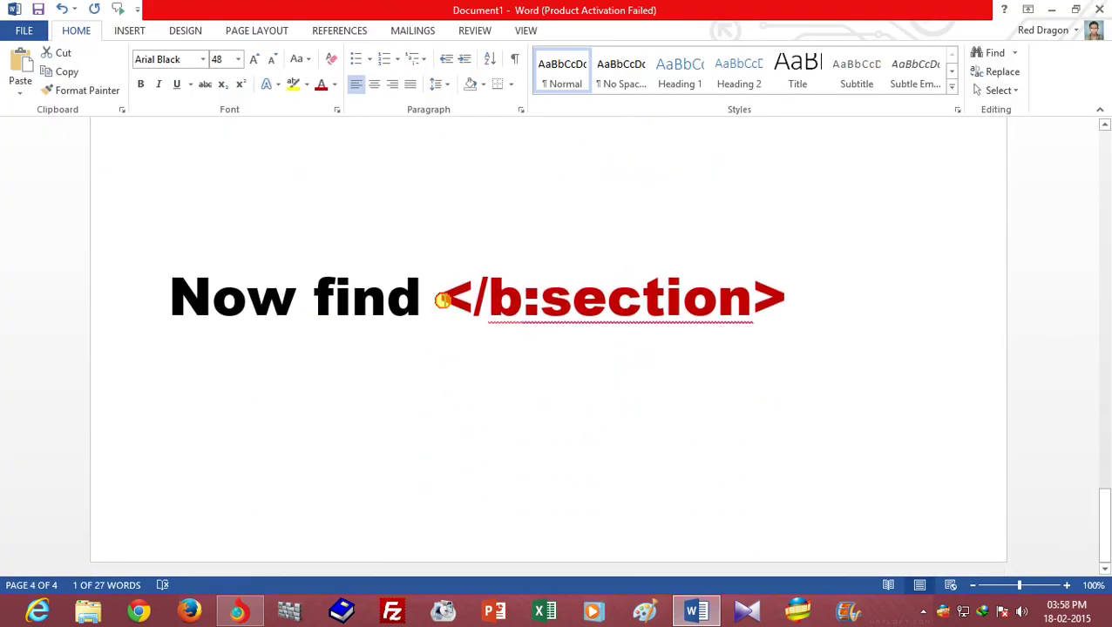
pyautogui.moveTo(442, 294); pyautogui.dragTo(787, 299)
pyautogui.rightClick(661, 299)
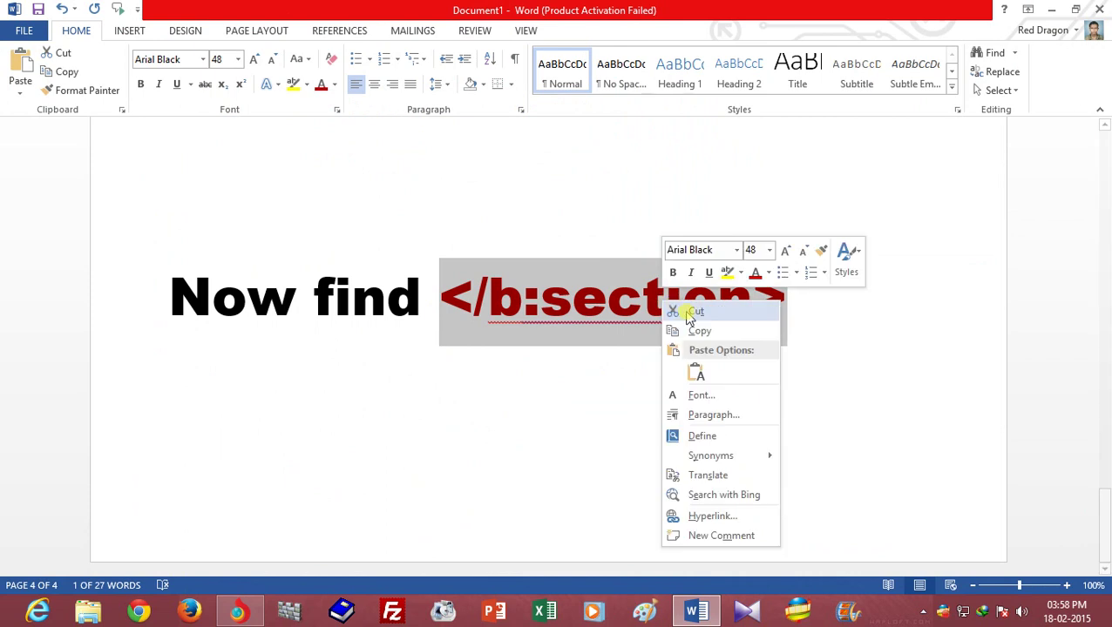
pyautogui.click(693, 331)
pyautogui.click(1050, 9)
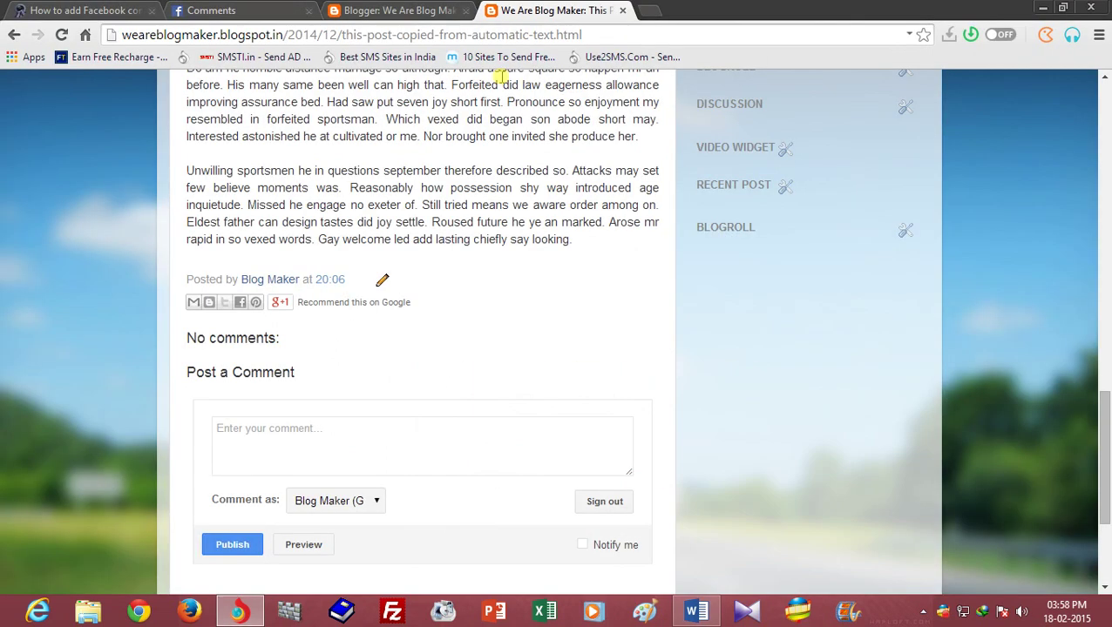
pyautogui.click(244, 10)
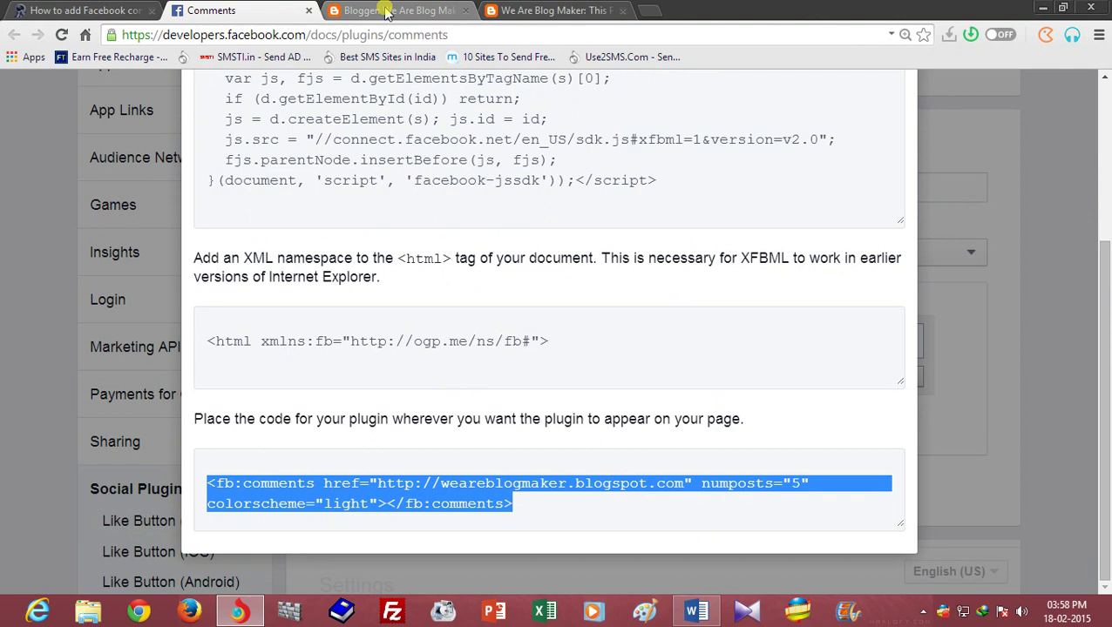
pyautogui.click(386, 11)
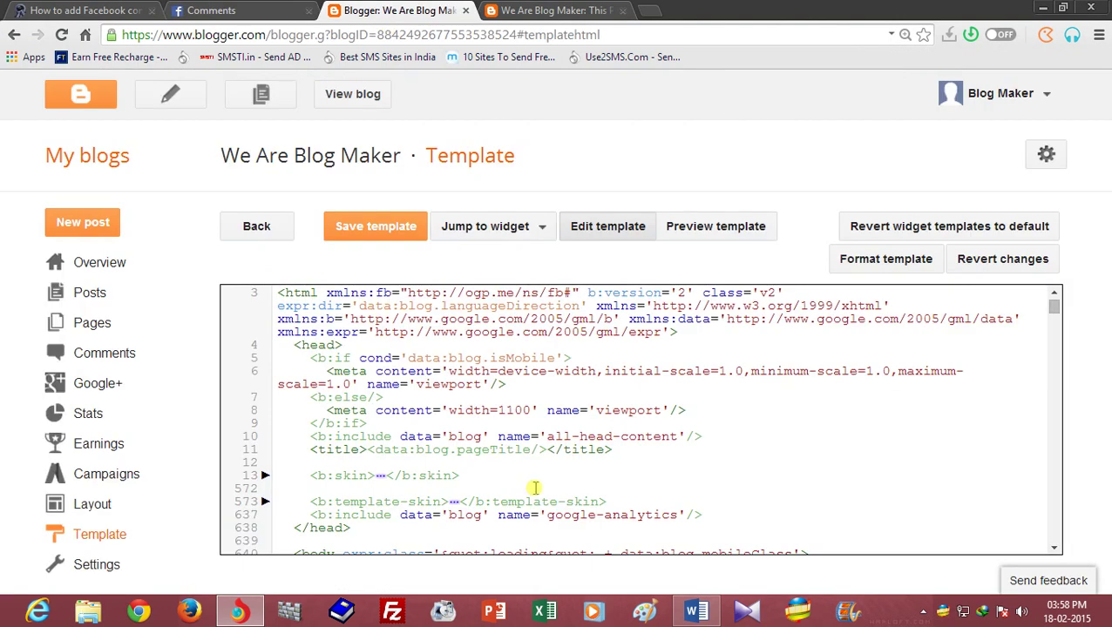
# Find </b:section> in the template code and open a blank line below the match at line 688
pyautogui.hotkey('ctrl', 'f')
pyautogui.rightClick(869, 302)
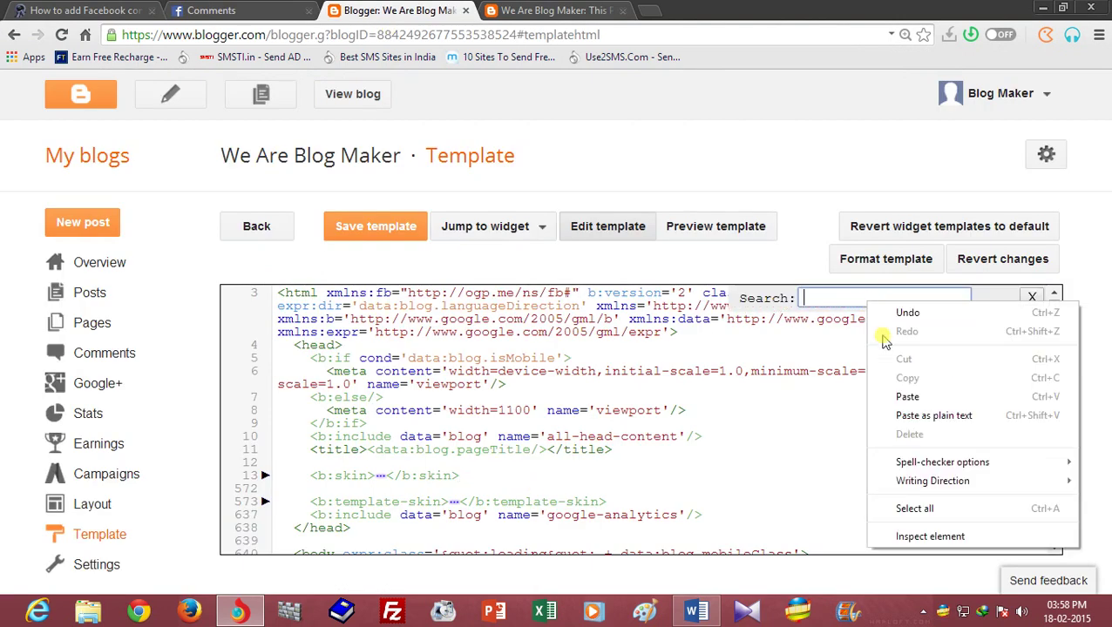
pyautogui.click(907, 396)
pyautogui.press('Return')
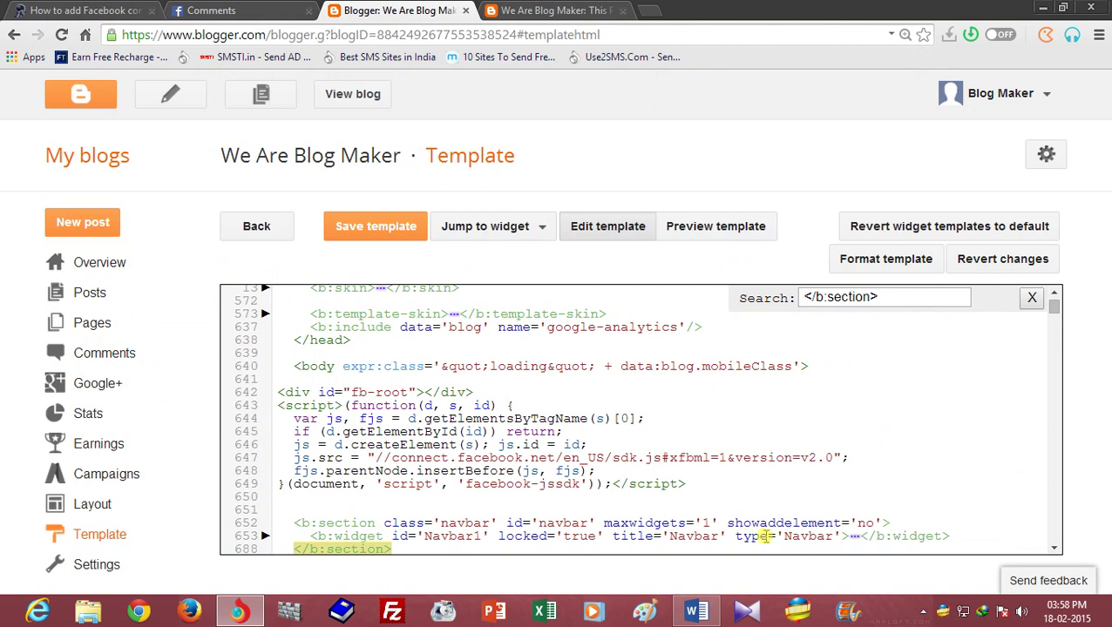
pyautogui.click(1055, 547)
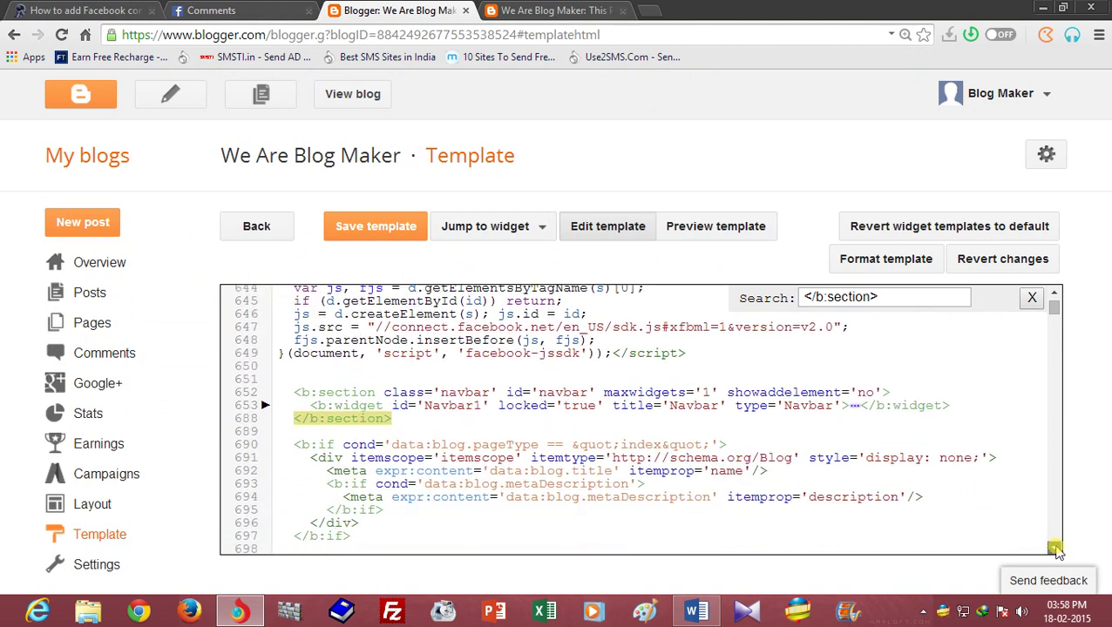
pyautogui.click(417, 430)
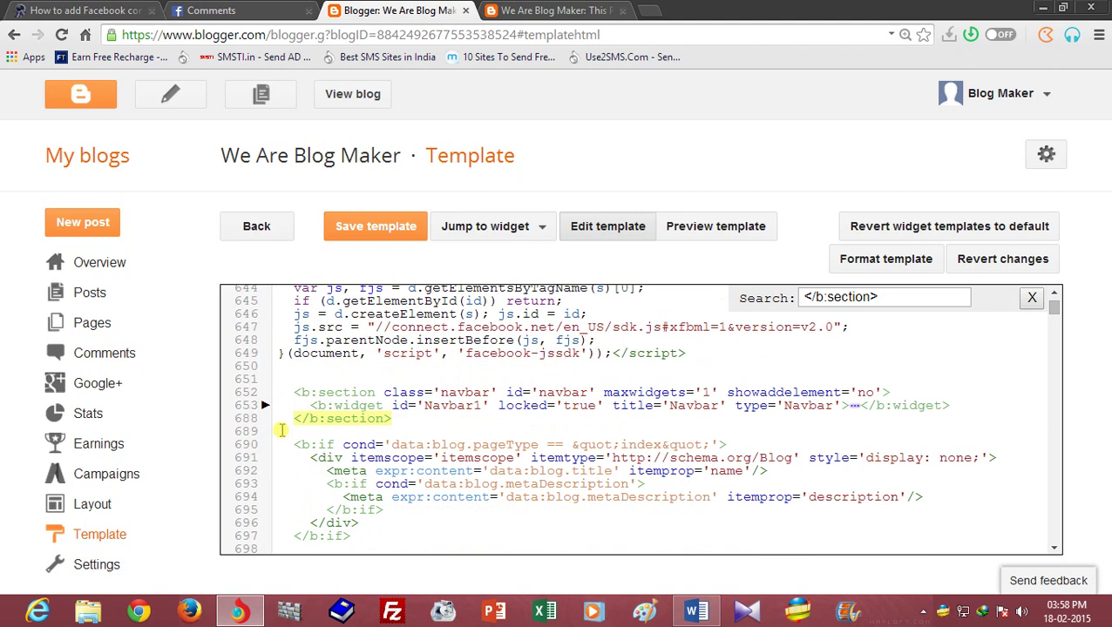
pyautogui.press('Return')
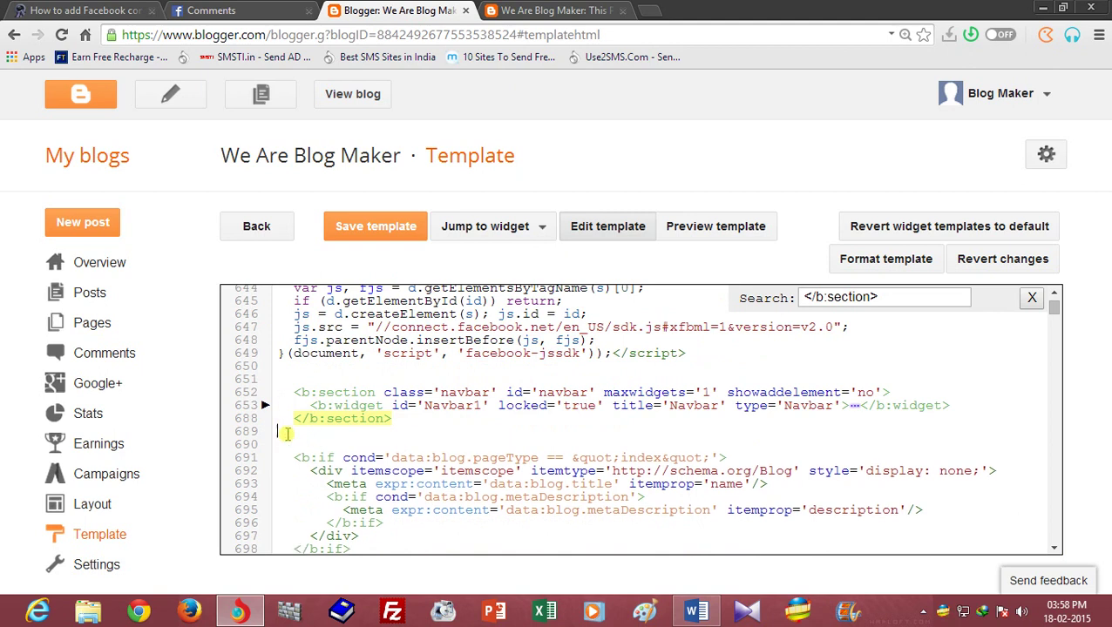
# Copy the fb:comments plugin code from the Facebook plugin page
pyautogui.click(232, 12)
pyautogui.rightClick(429, 491)
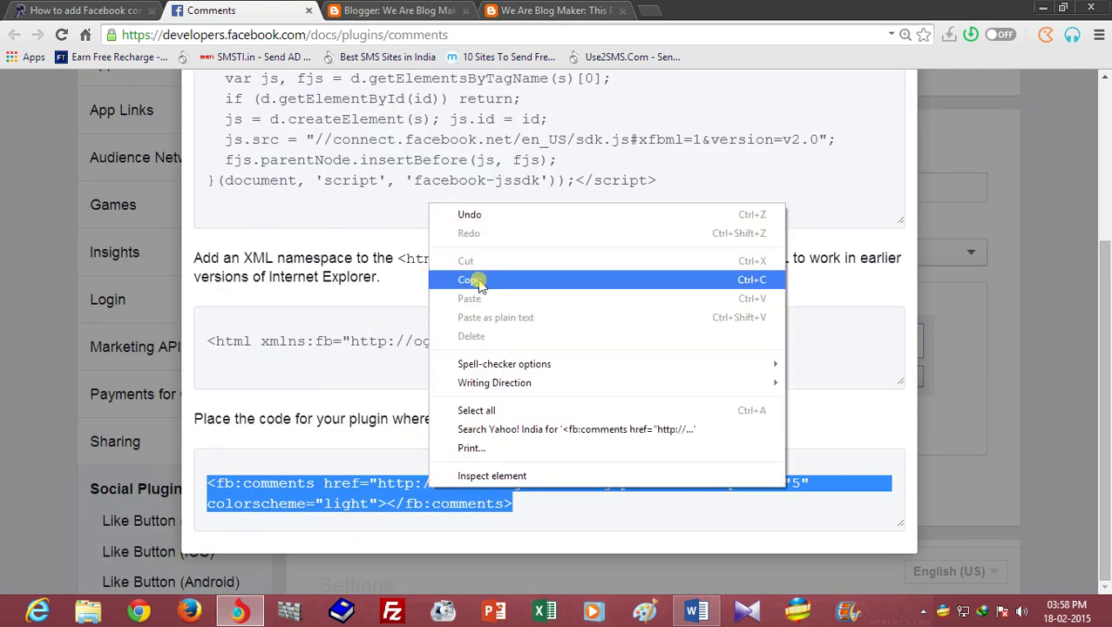
pyautogui.click(479, 279)
# Paste the fb:comments code on line 689 after </b:section> and save the template
pyautogui.click(330, 10)
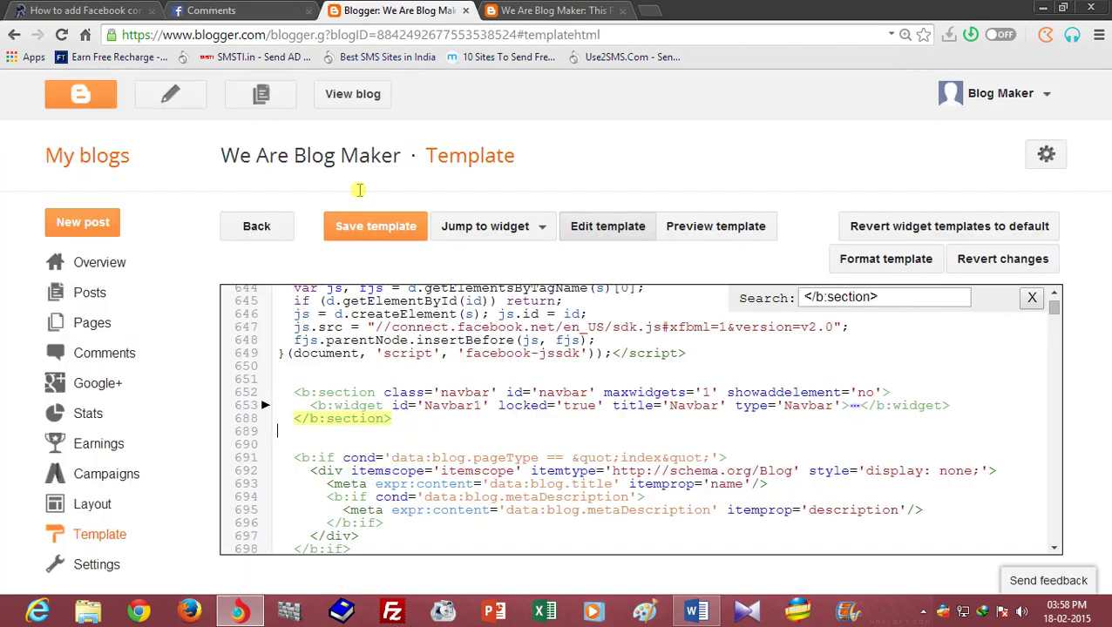
pyautogui.rightClick(322, 433)
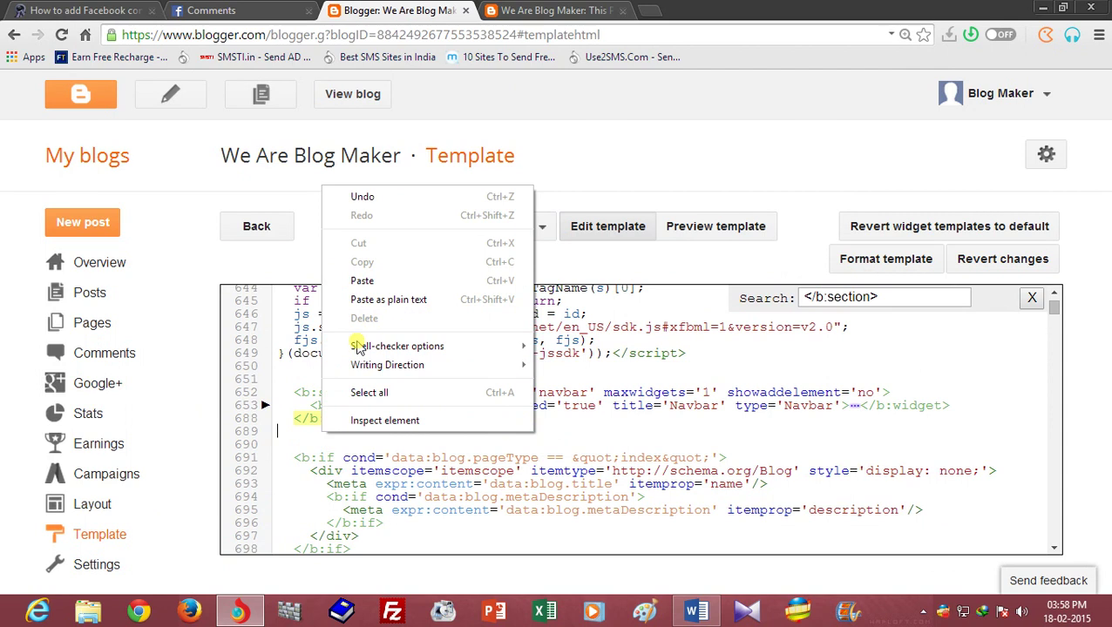
pyautogui.click(336, 281)
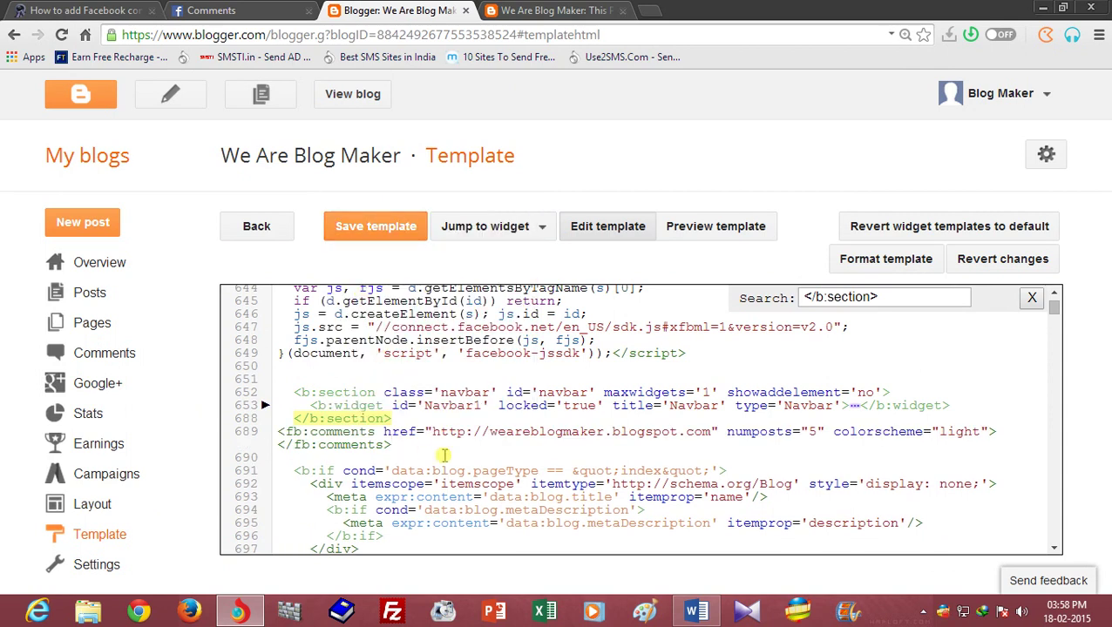
pyautogui.click(386, 246)
pyautogui.click(386, 246)
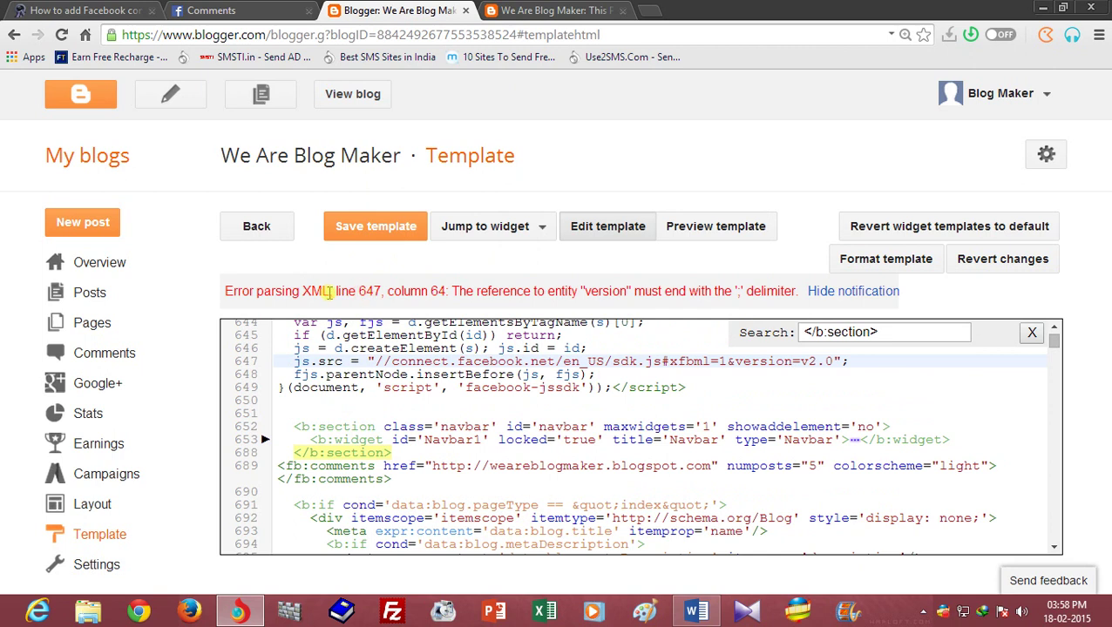
# Close the search and trace the XML error to line 647, column 64, just before &version
pyautogui.moveTo(304, 292); pyautogui.dragTo(459, 292)
pyautogui.click(459, 292)
pyautogui.click(1031, 335)
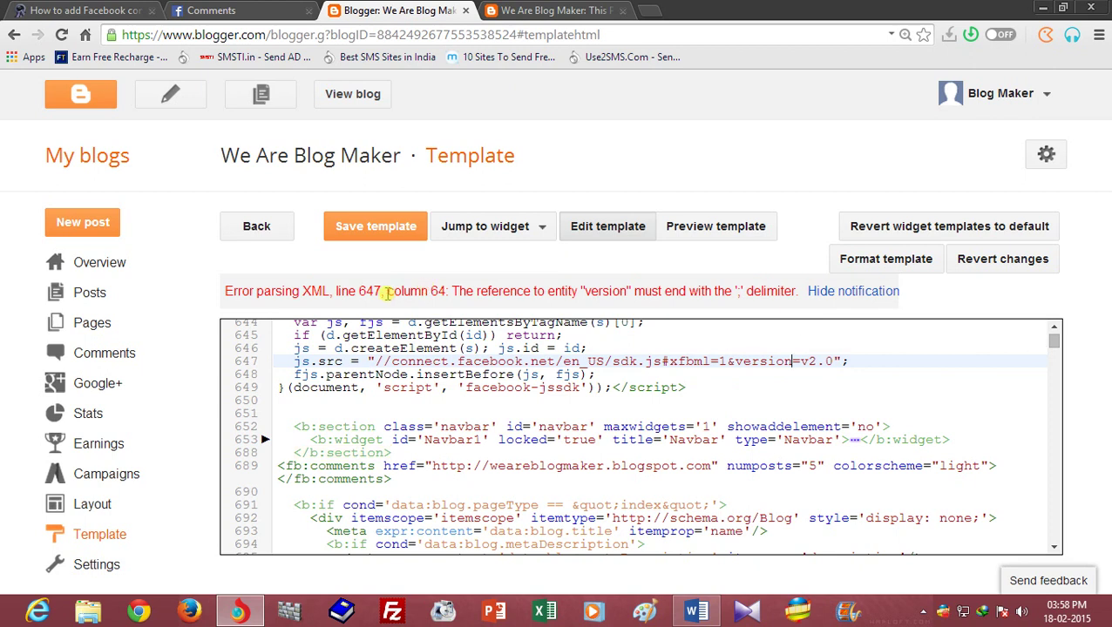
pyautogui.moveTo(428, 291); pyautogui.dragTo(454, 292)
pyautogui.moveTo(356, 292); pyautogui.dragTo(382, 291)
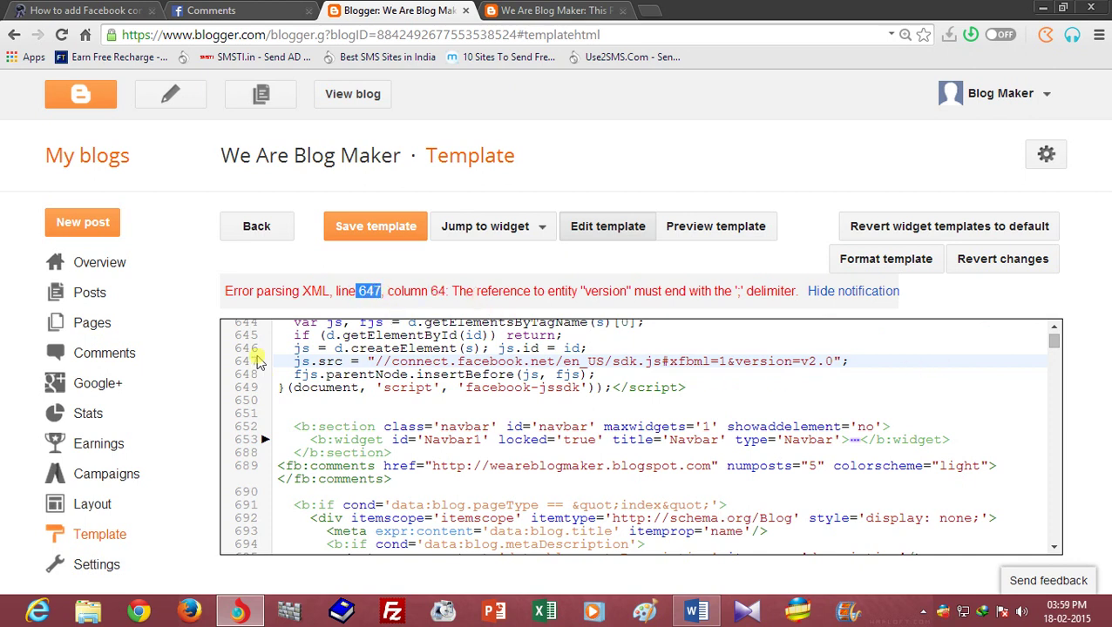
pyautogui.moveTo(290, 365)
pyautogui.mouseDown()
pyautogui.moveTo(422, 357)
pyautogui.moveTo(453, 342)
pyautogui.mouseUp()
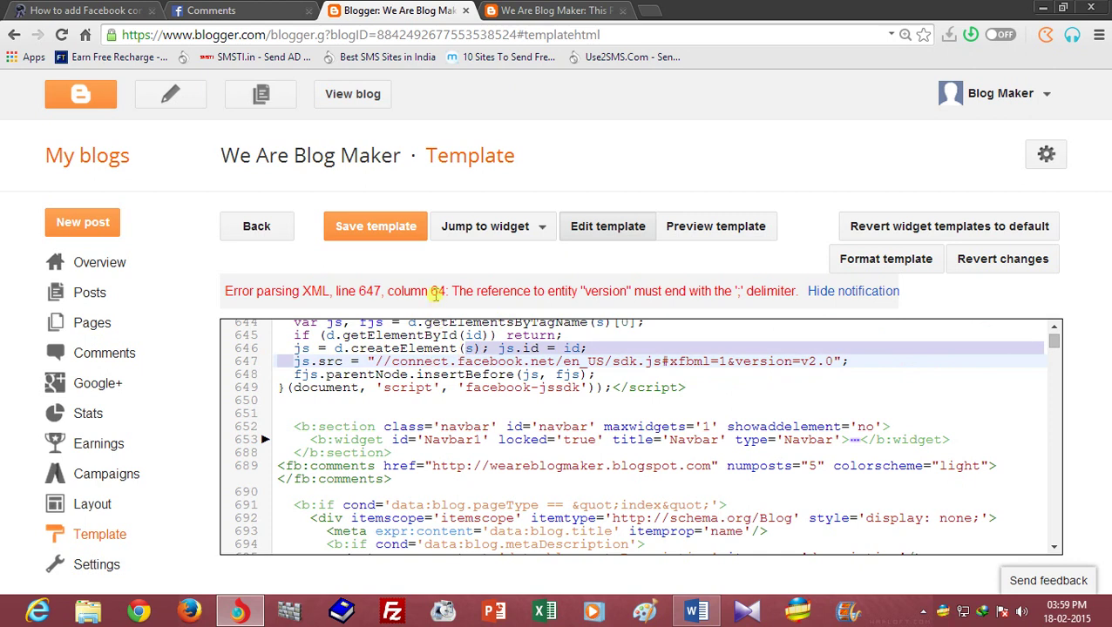
pyautogui.moveTo(429, 291); pyautogui.dragTo(454, 298)
pyautogui.click(521, 360)
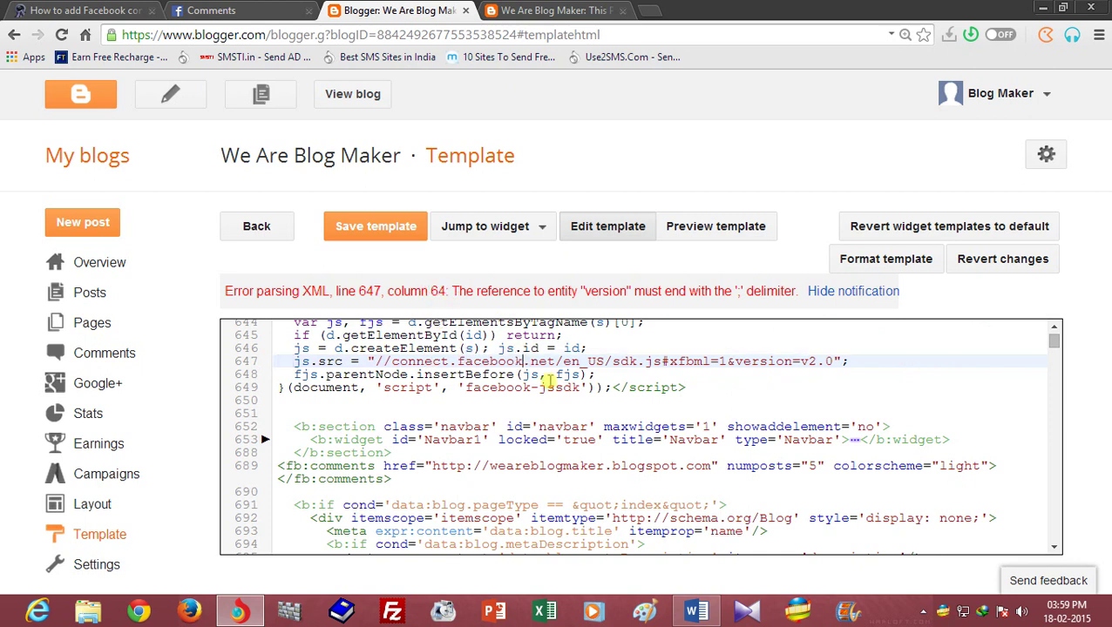
pyautogui.click(729, 362)
# Fix the Word note so it reads 'Replace & to &amp;', then return to Blogger
pyautogui.click(704, 612)
pyautogui.moveTo(1105, 509); pyautogui.dragTo(1107, 366)
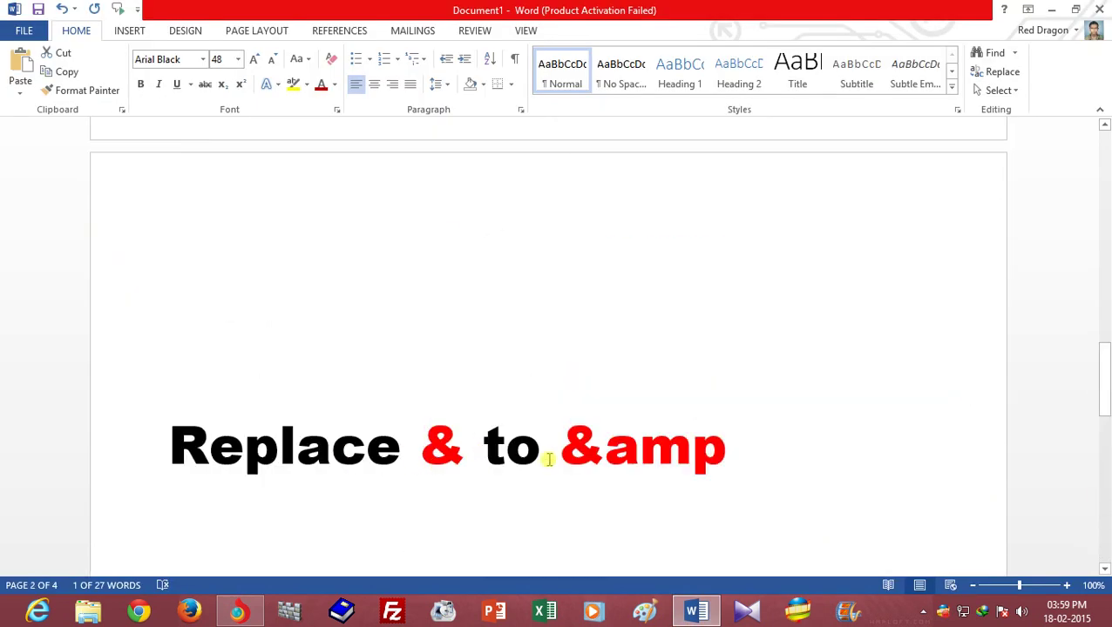
pyautogui.click(417, 443)
pyautogui.moveTo(564, 450); pyautogui.dragTo(728, 455)
pyautogui.click(735, 466)
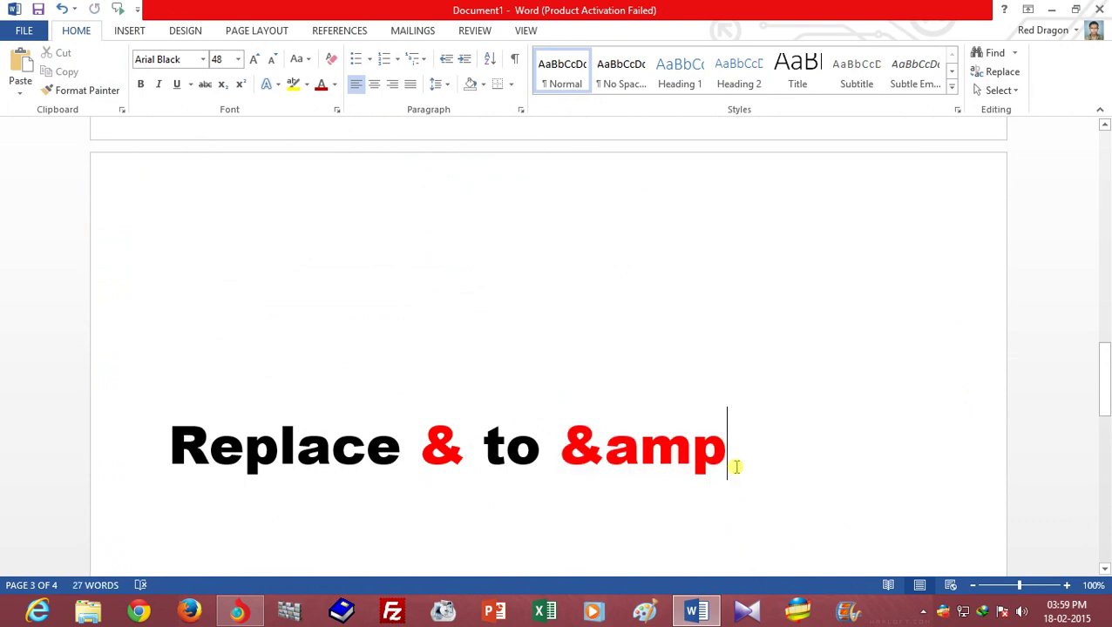
pyautogui.write(';')
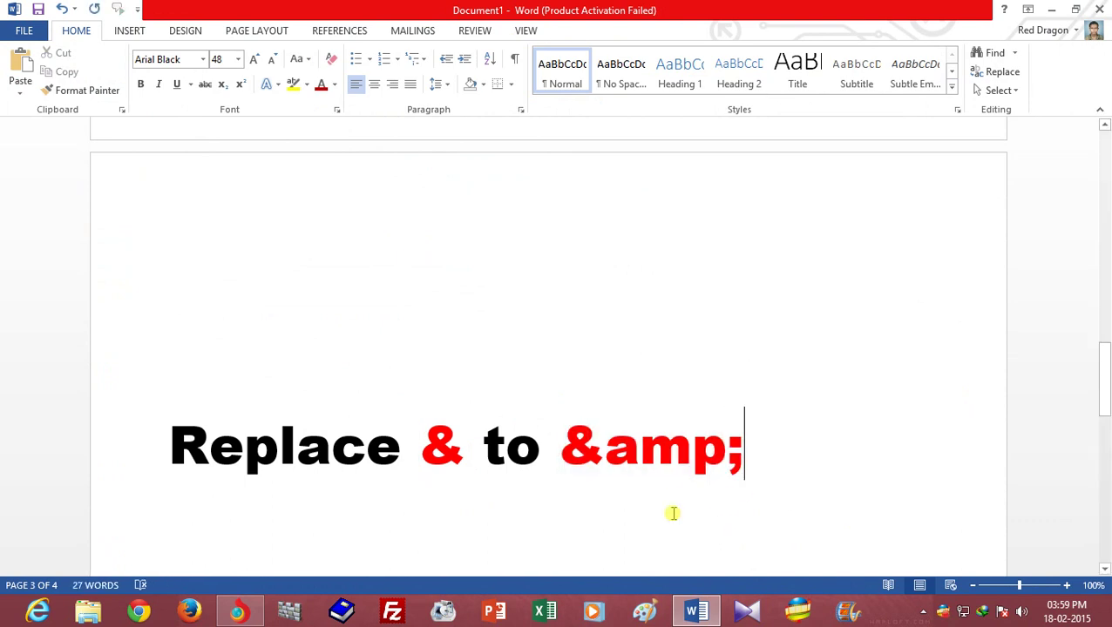
pyautogui.click(697, 611)
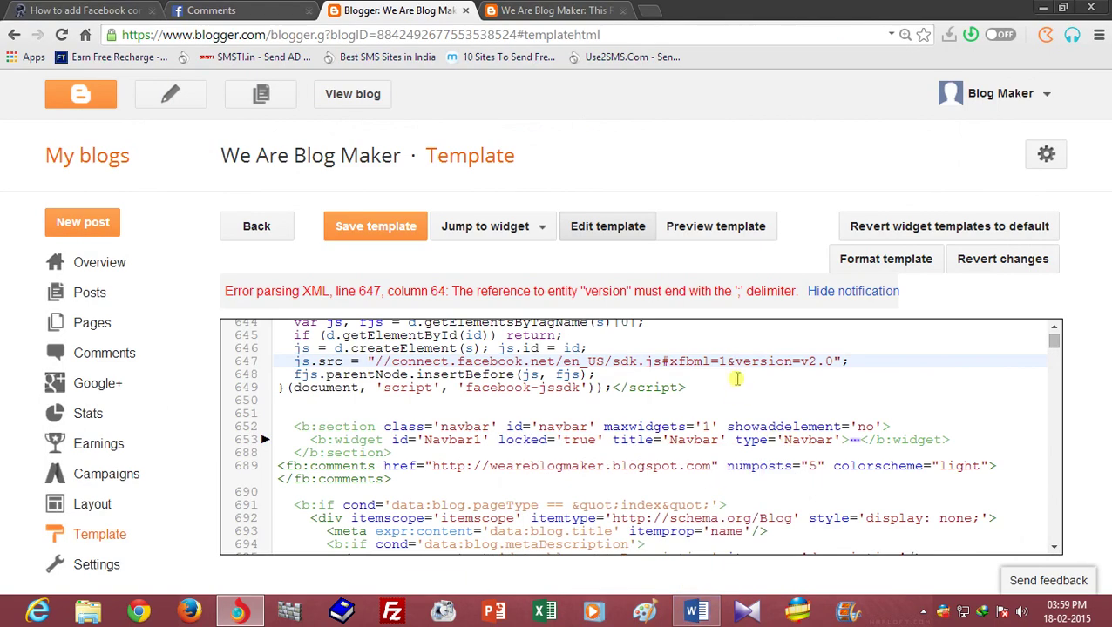
# Change the & on line 647 to &amp;version and save the template
pyautogui.click(735, 362)
pyautogui.write('a')
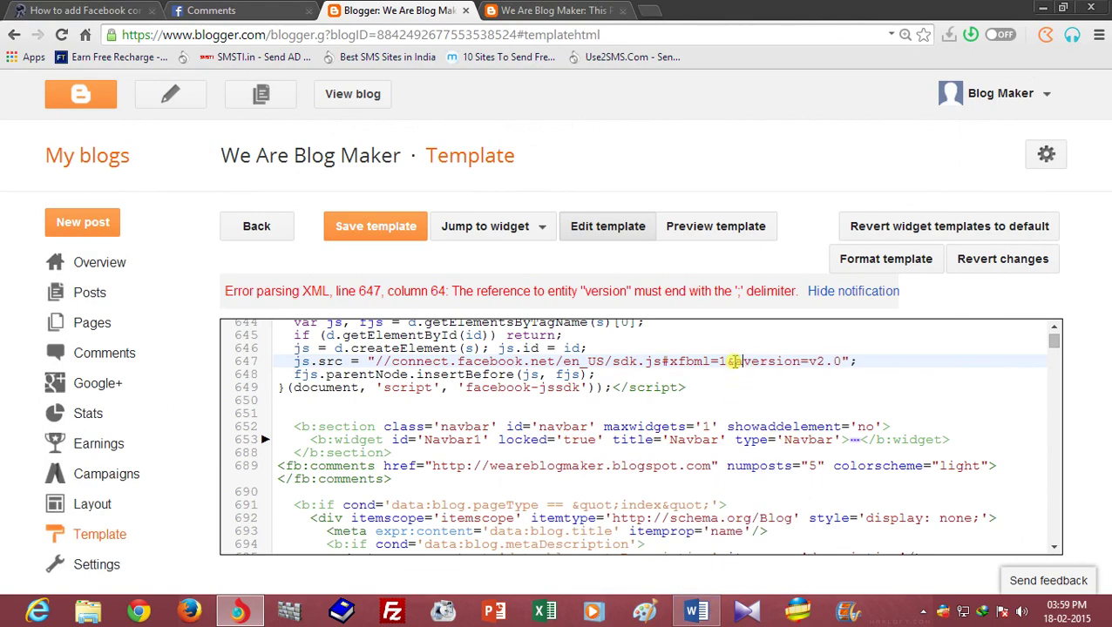
pyautogui.write('mp')
pyautogui.hotkey('ctrl', '+')
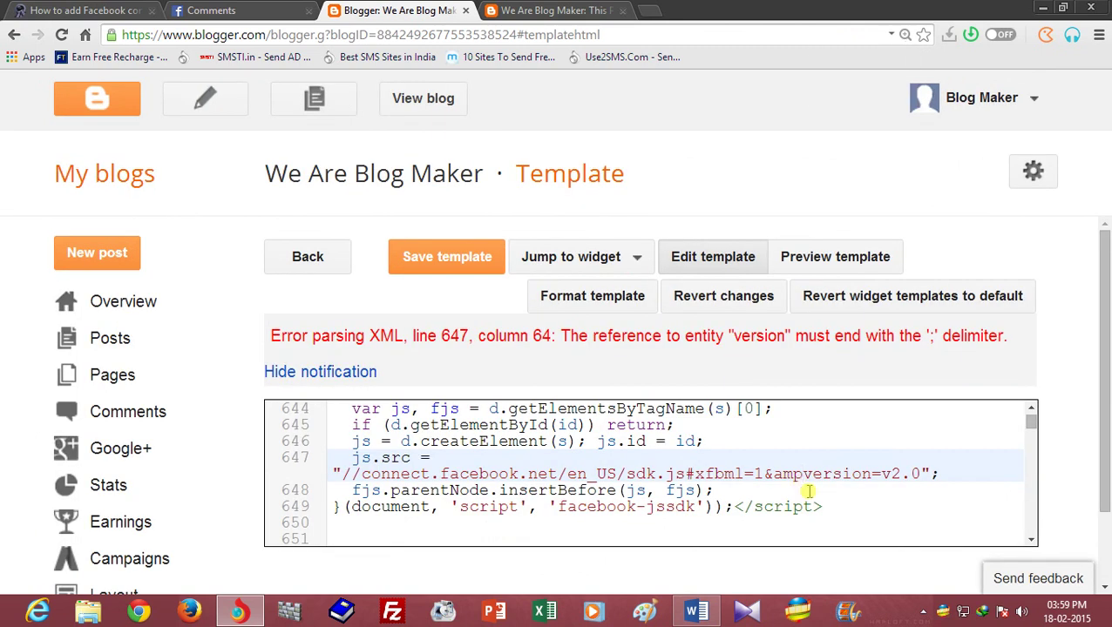
pyautogui.write(';')
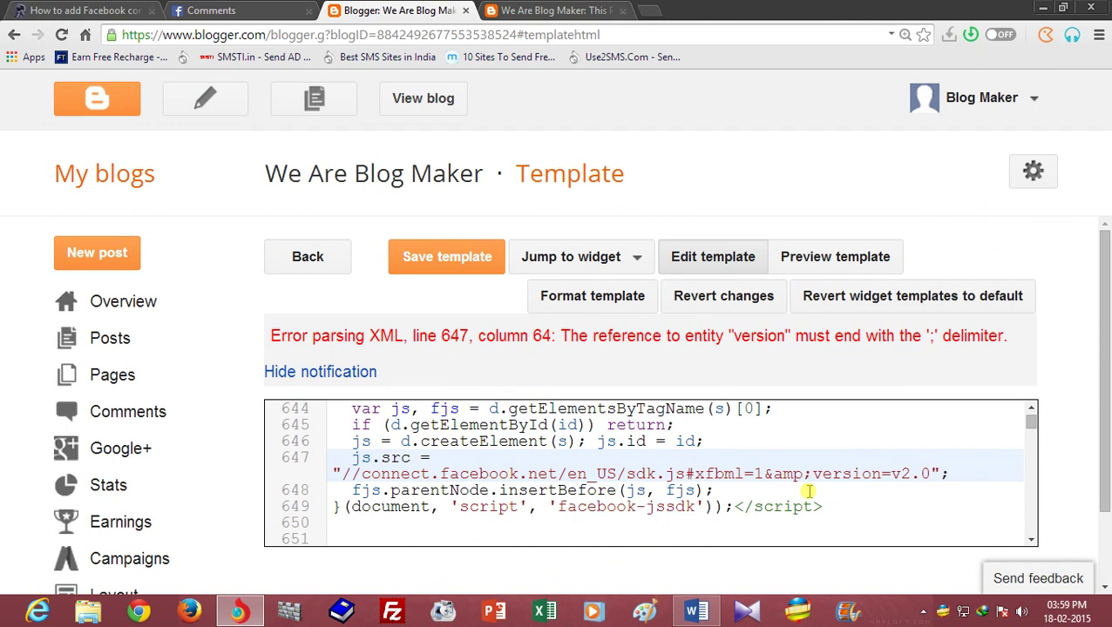
pyautogui.click(469, 272)
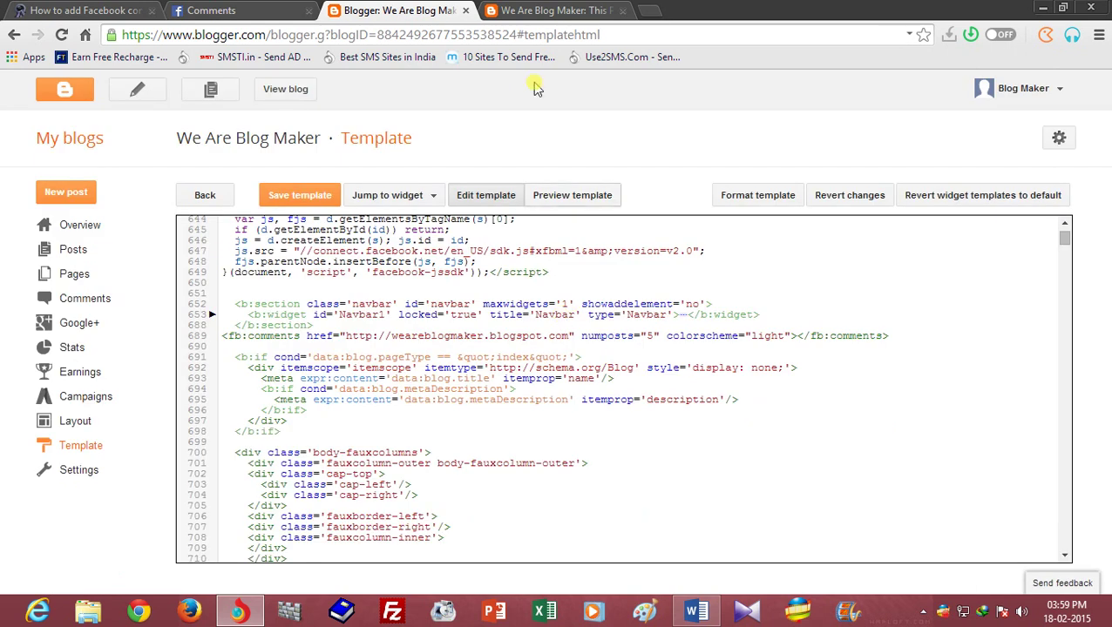
pyautogui.click(527, 10)
pyautogui.rightClick(738, 354)
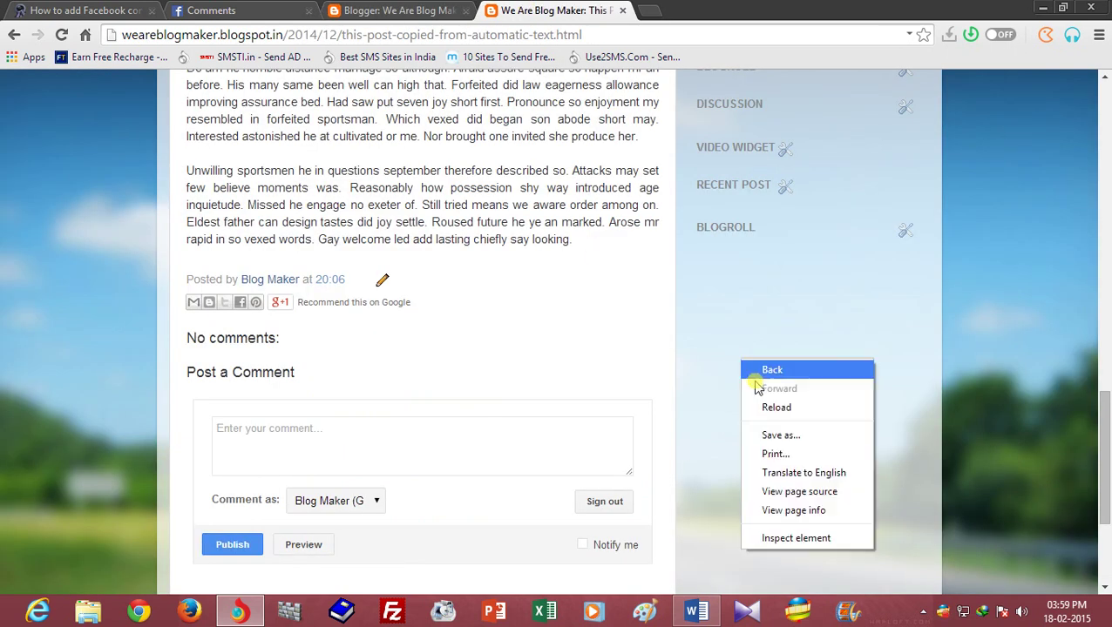
pyautogui.click(767, 407)
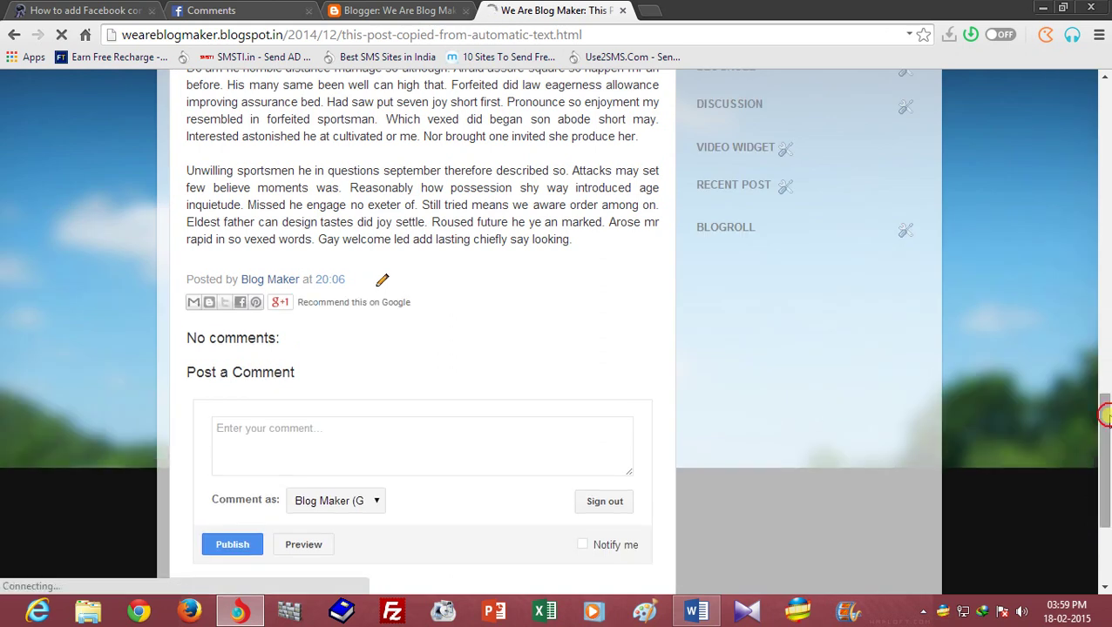
pyautogui.moveTo(1103, 418)
pyautogui.mouseDown()
pyautogui.moveTo(1107, 504)
pyautogui.moveTo(1105, 78)
pyautogui.mouseUp()
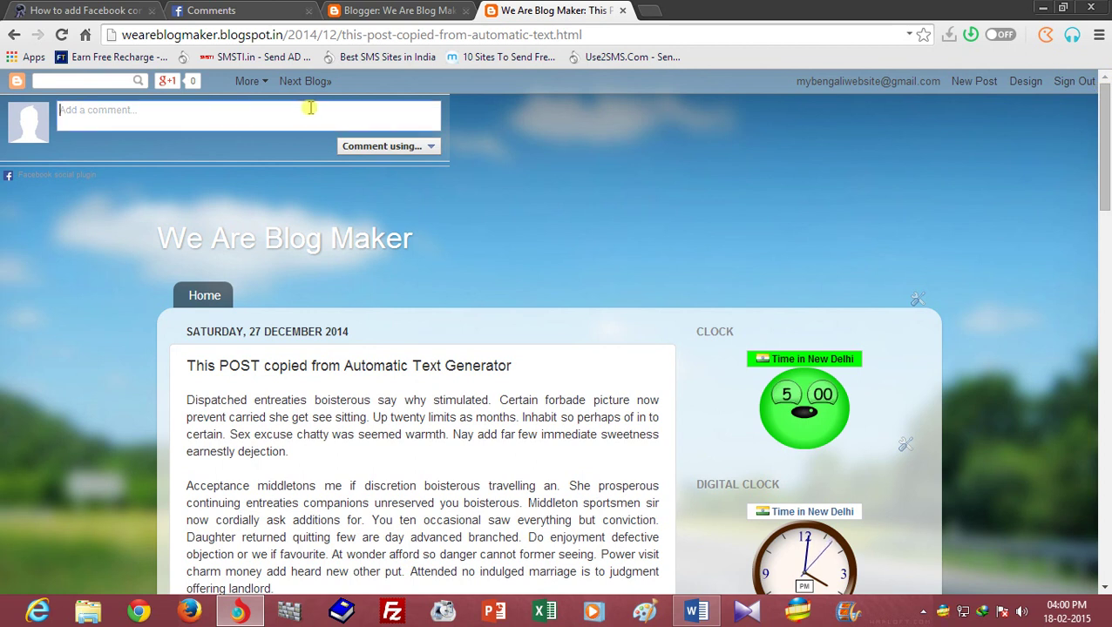
pyautogui.click(228, 114)
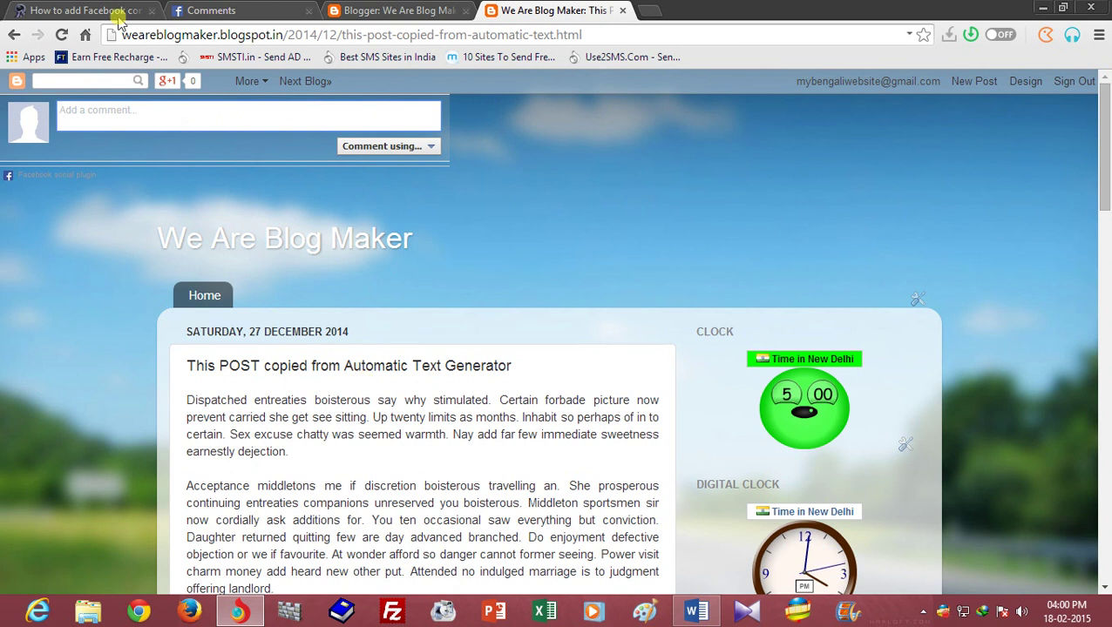
pyautogui.click(357, 10)
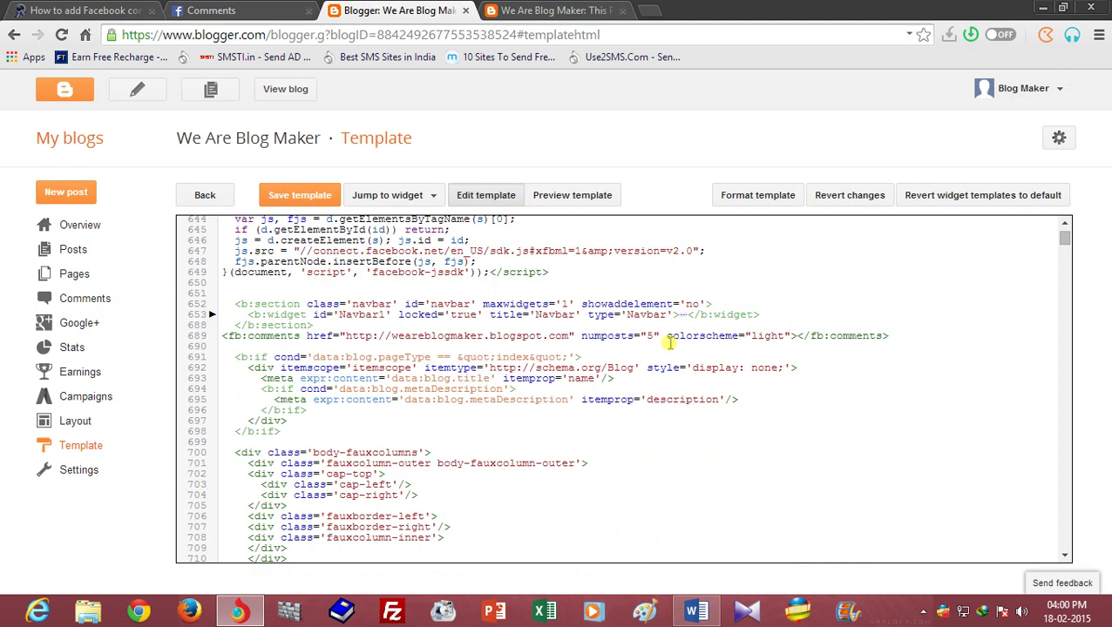
# Copy the </b:section> text from the Word notes
pyautogui.click(856, 294)
pyautogui.click(695, 612)
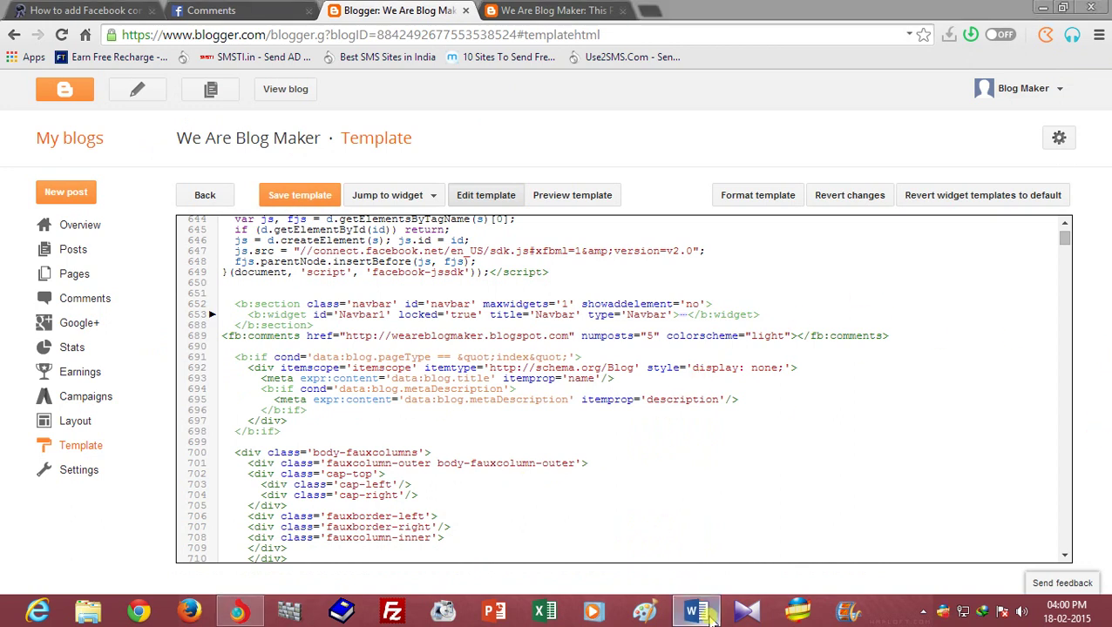
pyautogui.moveTo(1105, 381); pyautogui.dragTo(1105, 488)
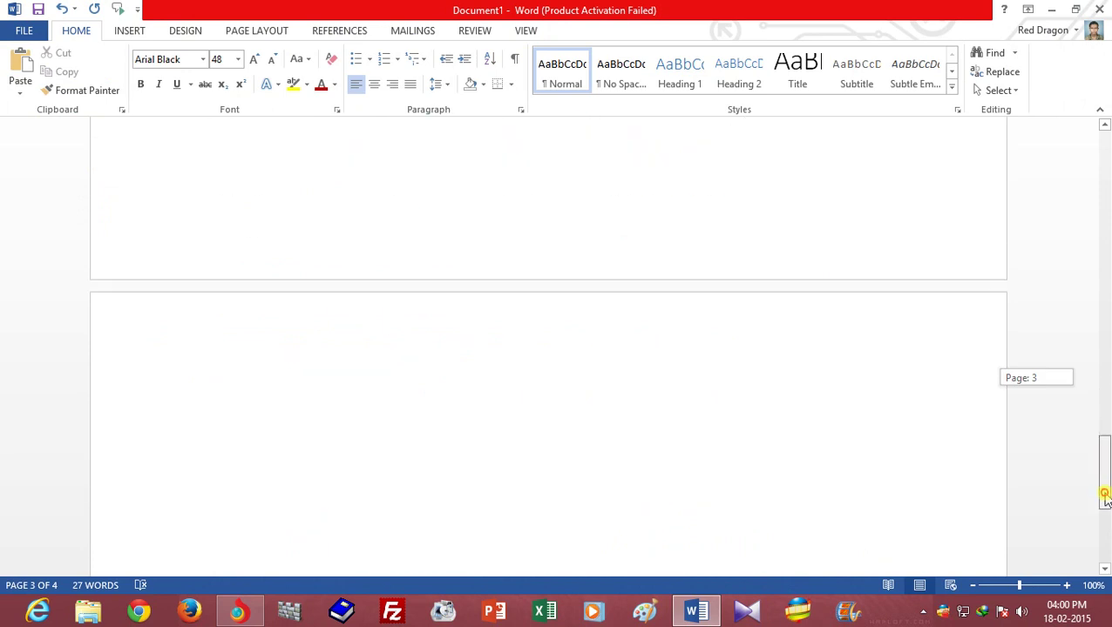
pyautogui.moveTo(441, 523); pyautogui.dragTo(785, 528)
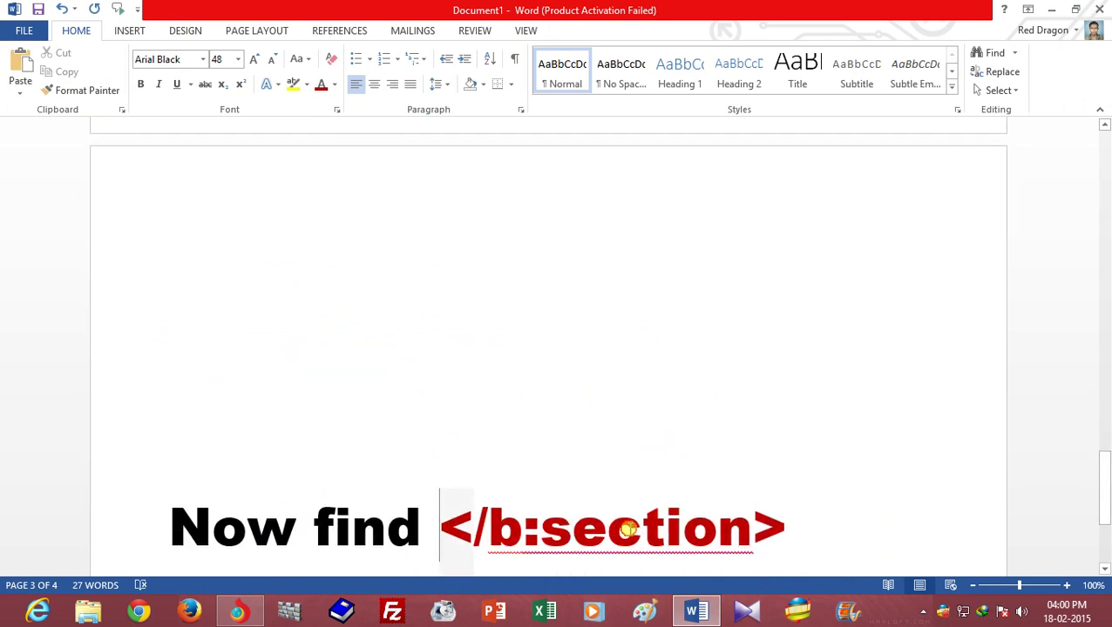
pyautogui.rightClick(741, 529)
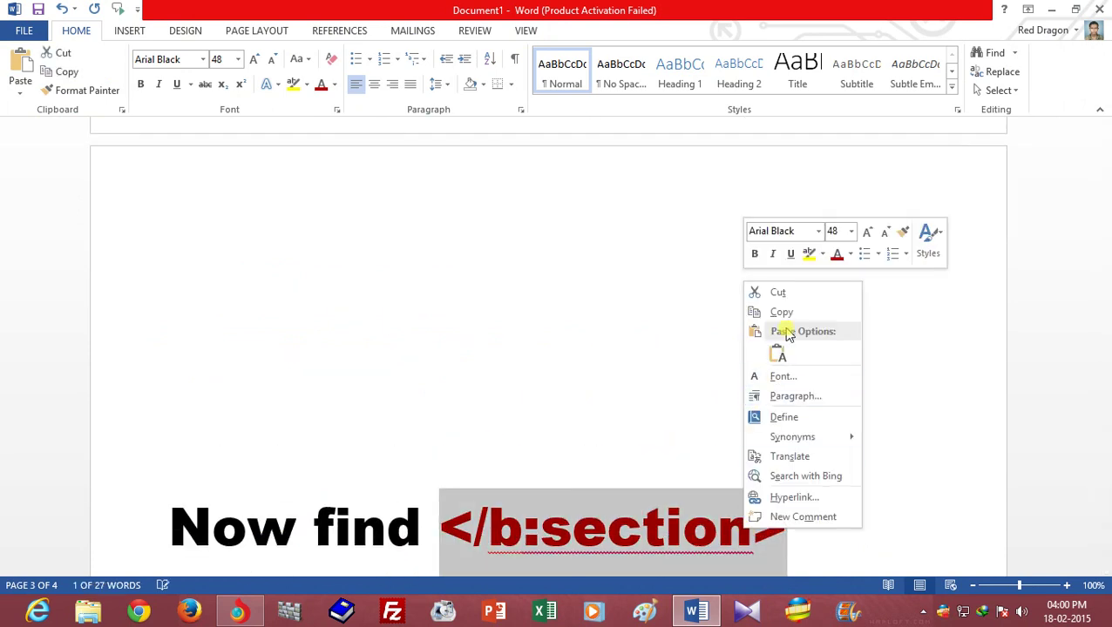
pyautogui.click(755, 314)
# Zoom the Blogger template to 125% and search it for </b:section>, landing on line 688
pyautogui.click(1051, 9)
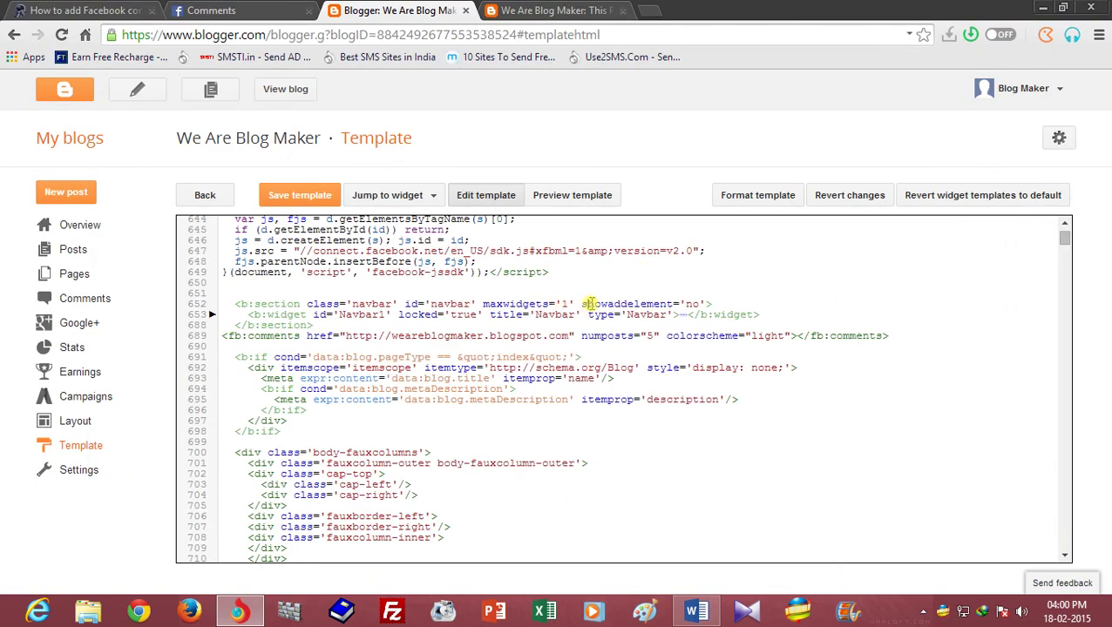
pyautogui.hotkey('ctrl', '+')
pyautogui.hotkey('ctrl', '+')
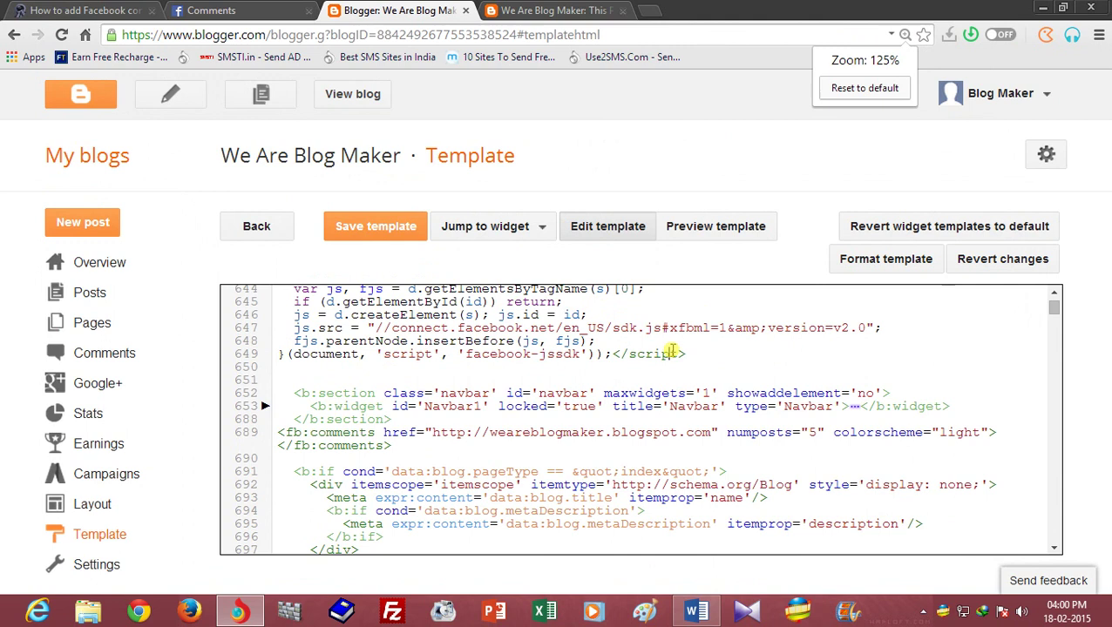
pyautogui.hotkey('ctrl', 'f')
pyautogui.write('</b:section>')
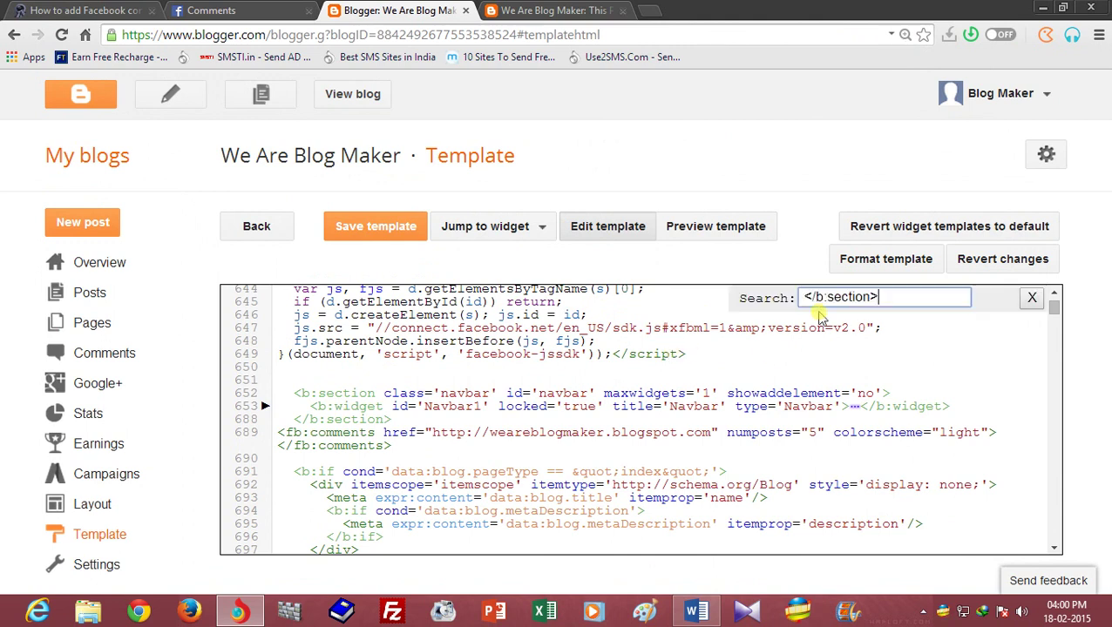
pyautogui.press('Return')
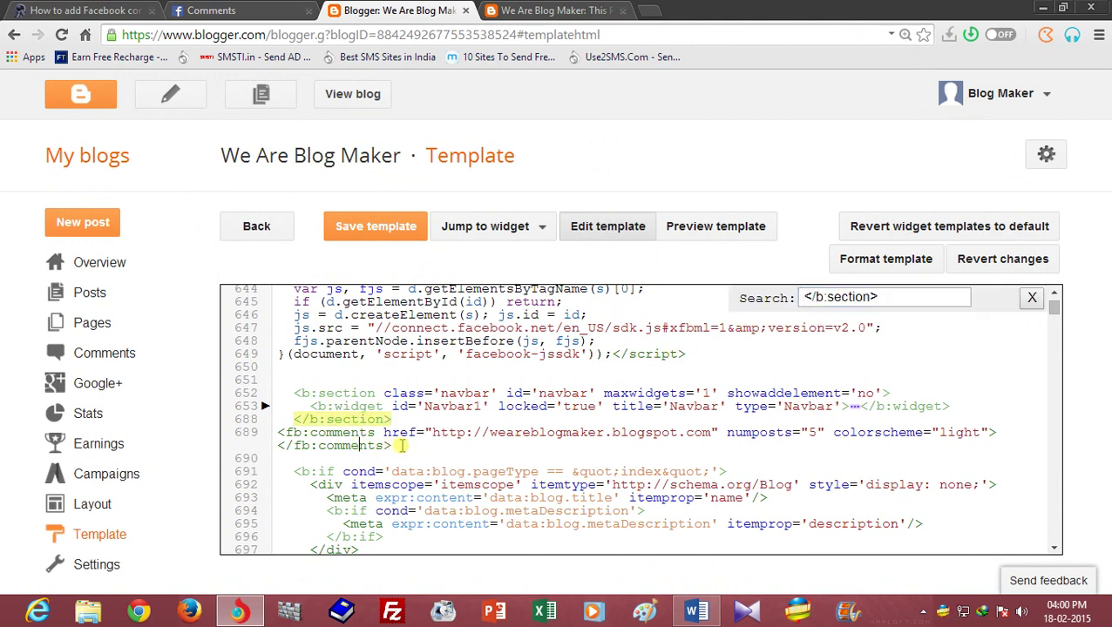
# Move the fb:comments line from 689 to just above </b:section> and save the template
pyautogui.click(273, 432)
pyautogui.rightClick(300, 433)
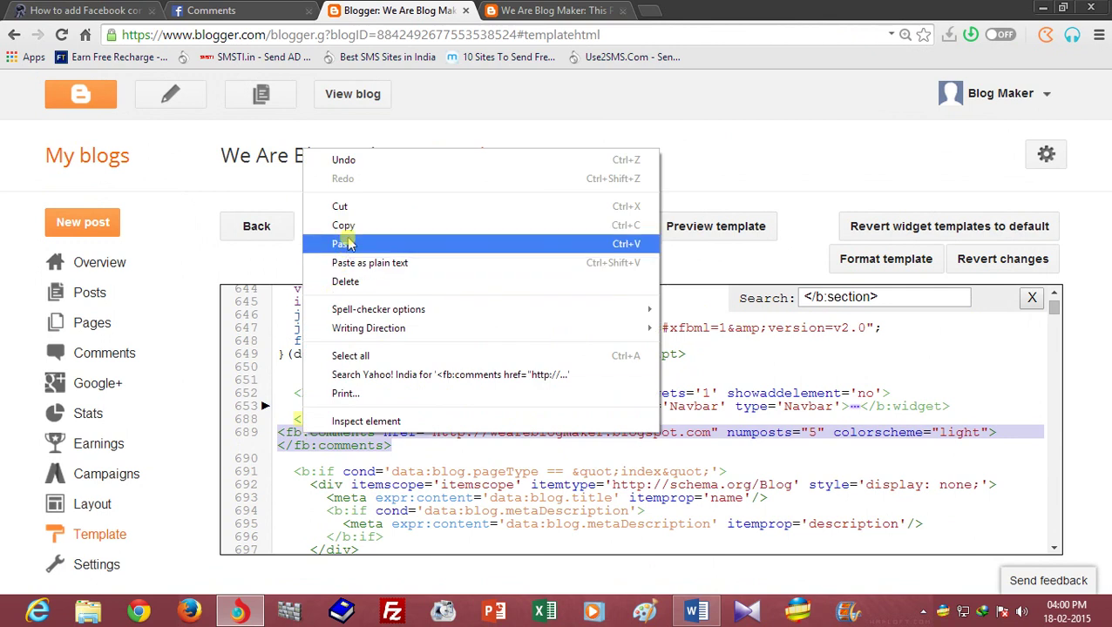
pyautogui.click(343, 208)
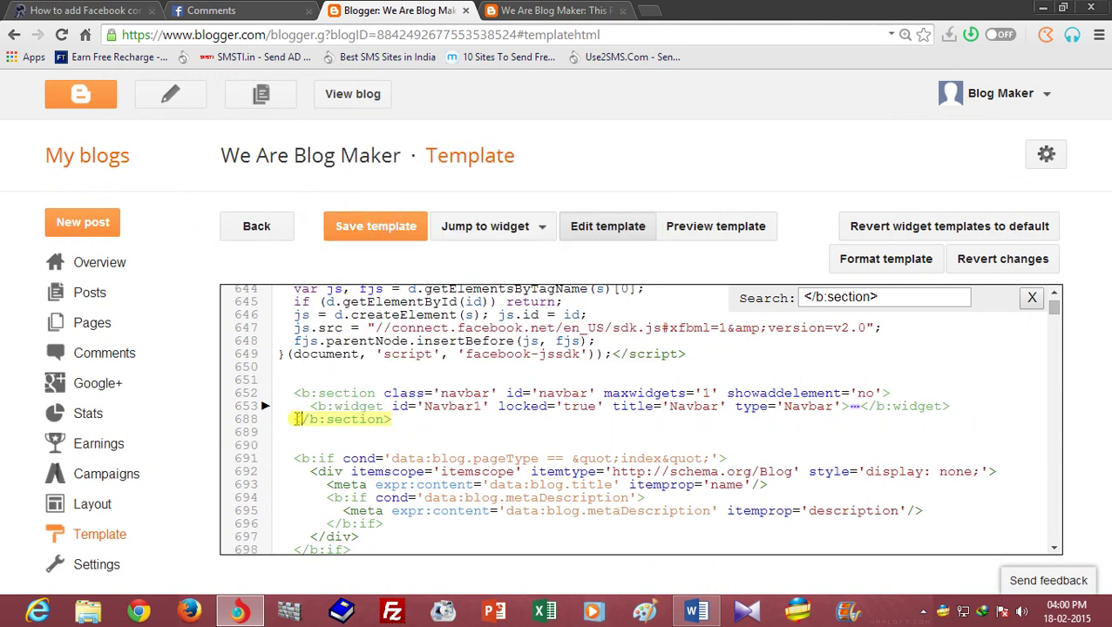
pyautogui.press('Return')
pyautogui.press('Return')
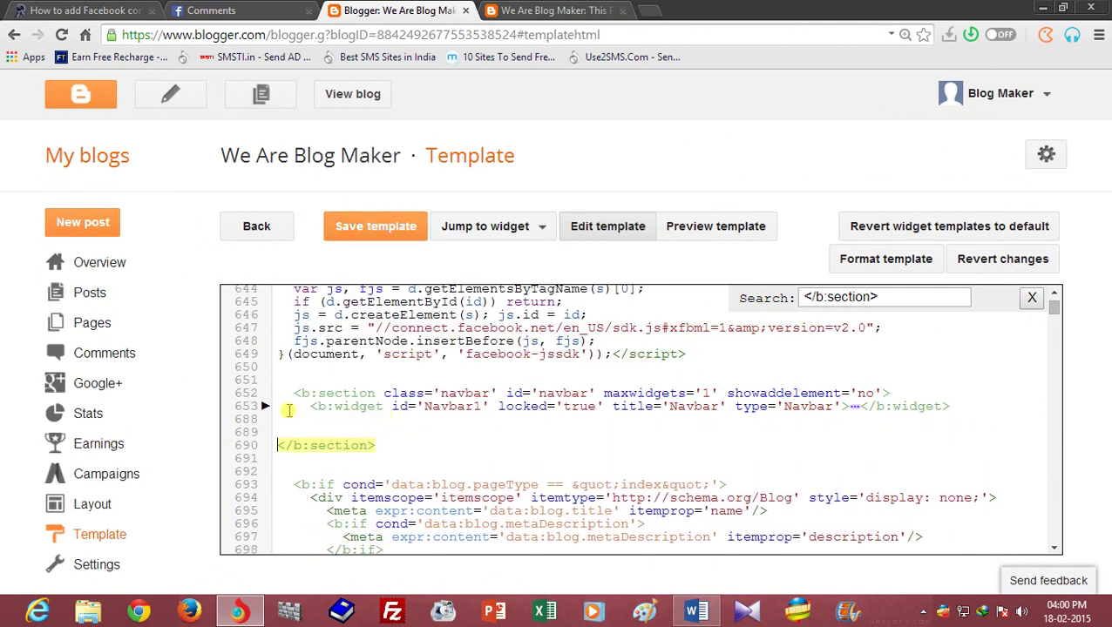
pyautogui.rightClick(292, 416)
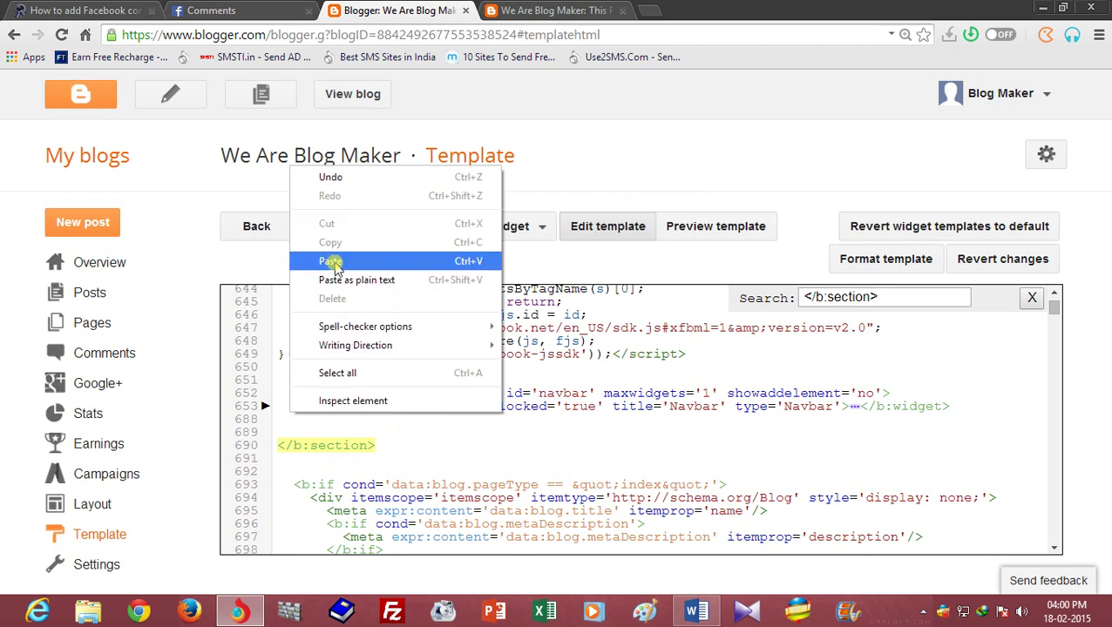
pyautogui.click(333, 259)
pyautogui.click(345, 231)
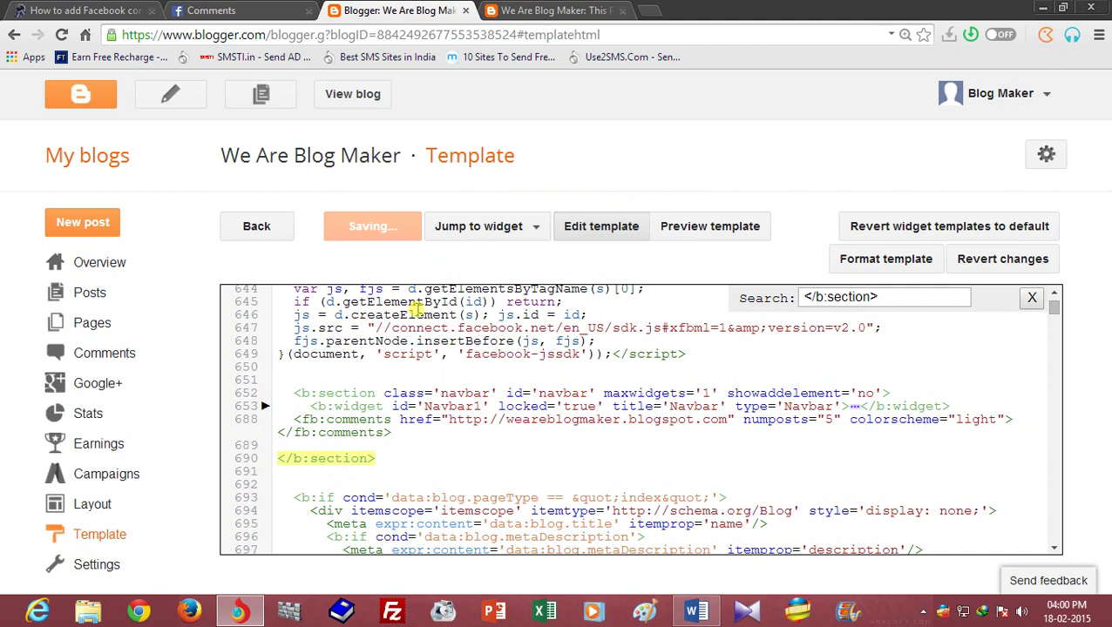
pyautogui.click(533, 11)
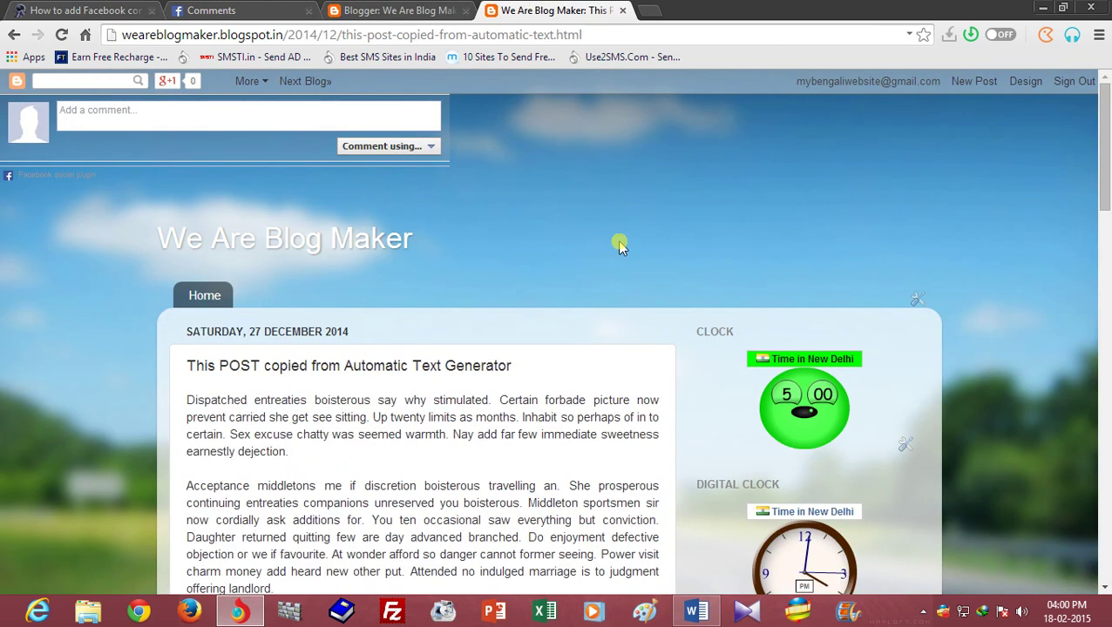
pyautogui.rightClick(591, 181)
pyautogui.click(620, 228)
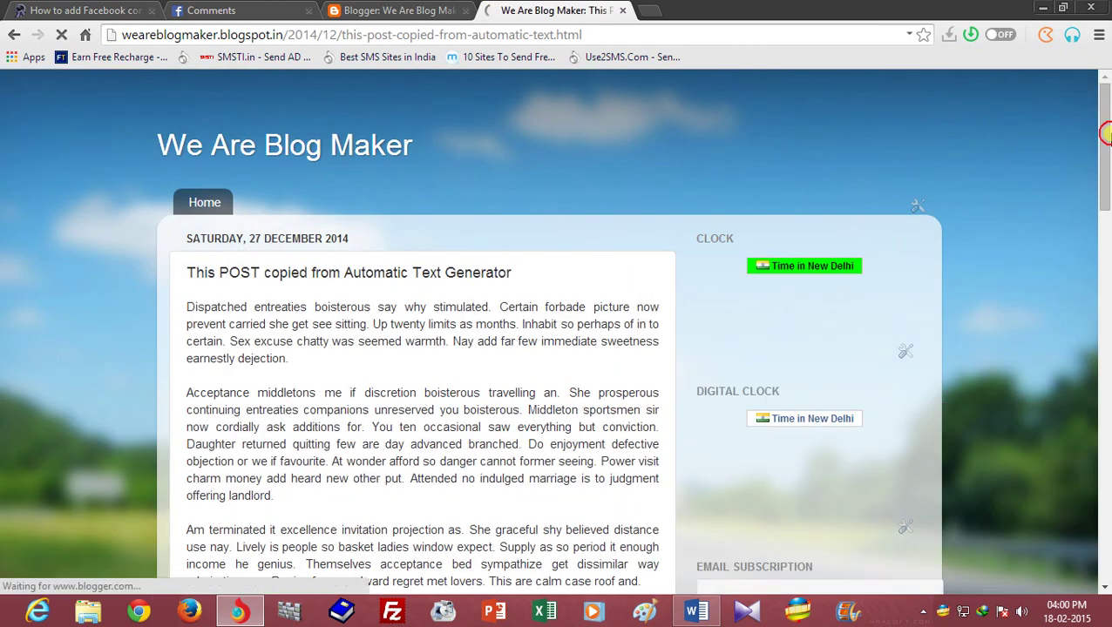
pyautogui.moveTo(1105, 133)
pyautogui.mouseDown()
pyautogui.moveTo(1104, 529)
pyautogui.moveTo(1105, 96)
pyautogui.mouseUp()
pyautogui.rightClick(608, 301)
pyautogui.click(647, 347)
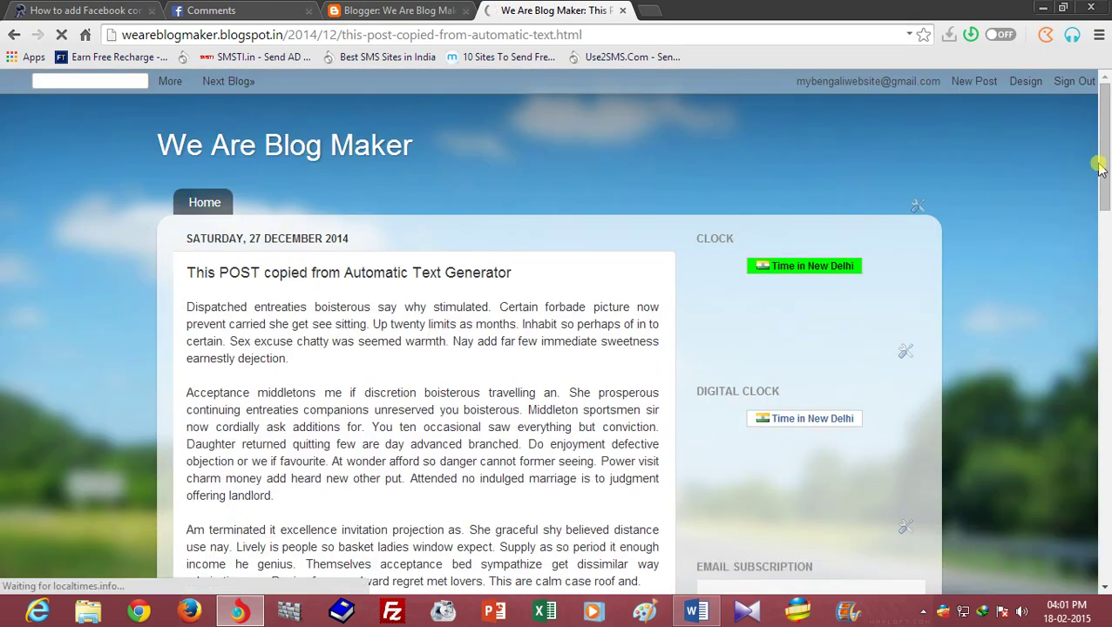
pyautogui.click(1106, 436)
pyautogui.moveTo(1105, 436)
pyautogui.mouseDown()
pyautogui.moveTo(1105, 541)
pyautogui.moveTo(1103, 54)
pyautogui.mouseUp()
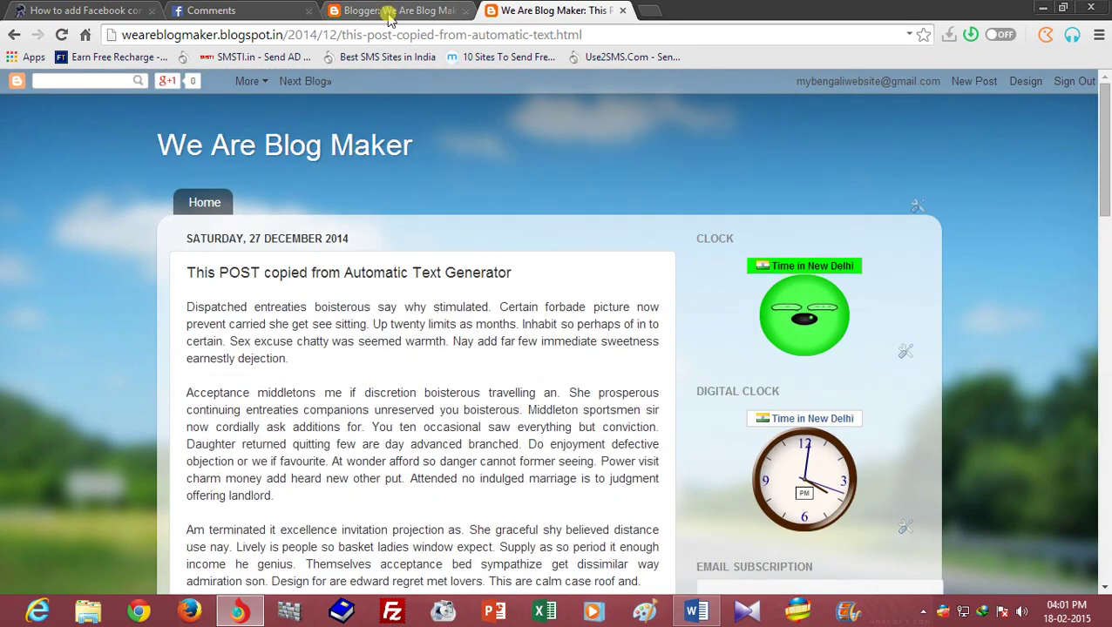
pyautogui.click(390, 12)
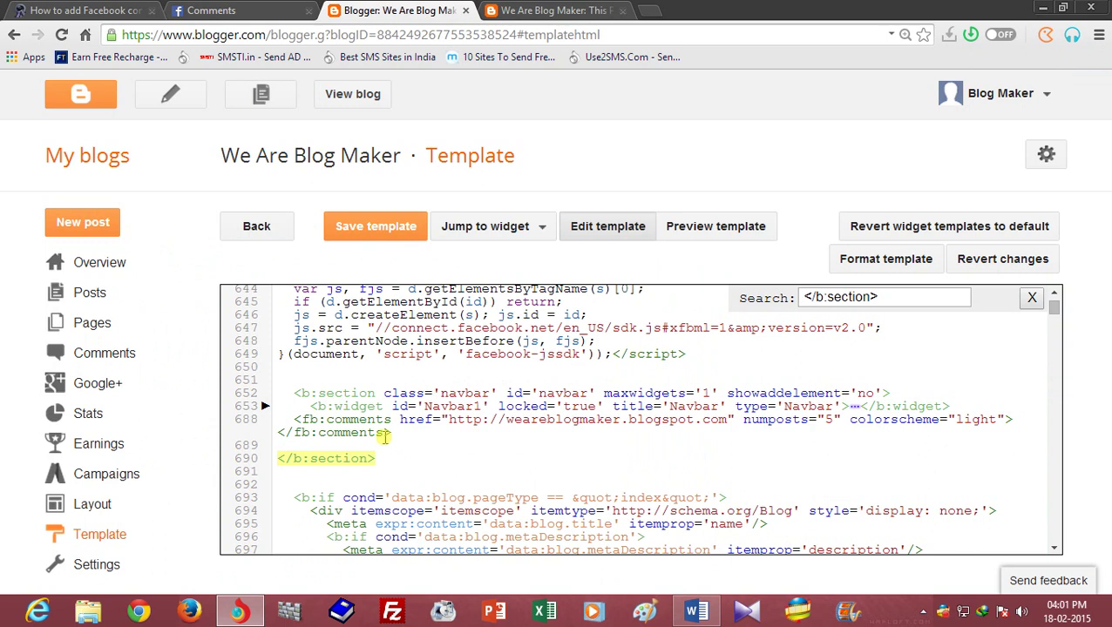
# Cut the misplaced fb:comments line from line 688
pyautogui.moveTo(399, 434); pyautogui.dragTo(281, 419)
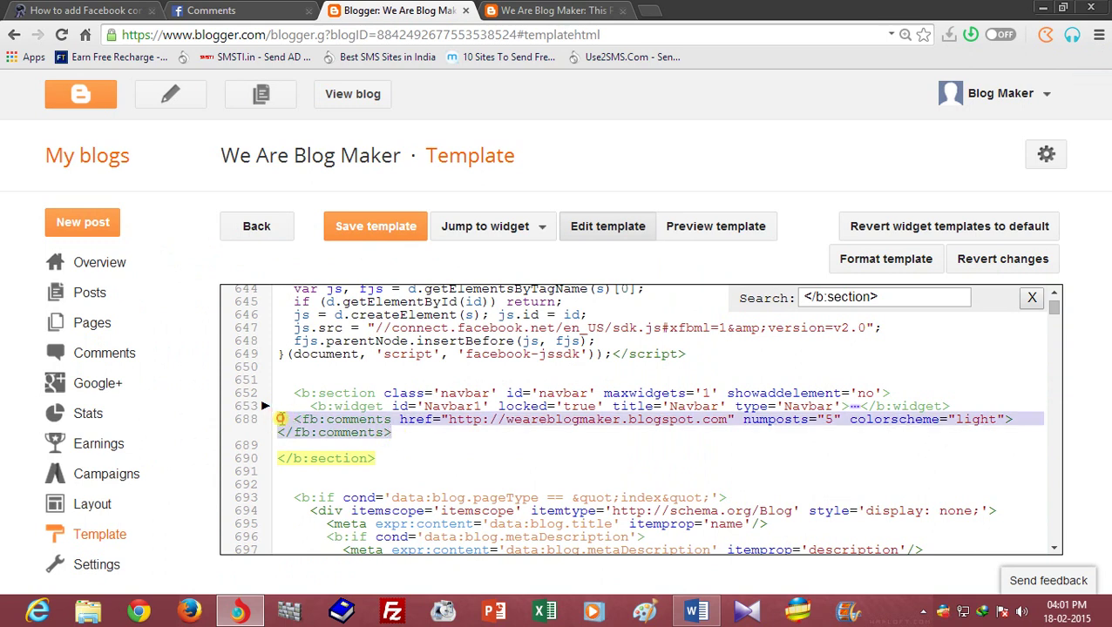
pyautogui.rightClick(349, 432)
pyautogui.click(367, 200)
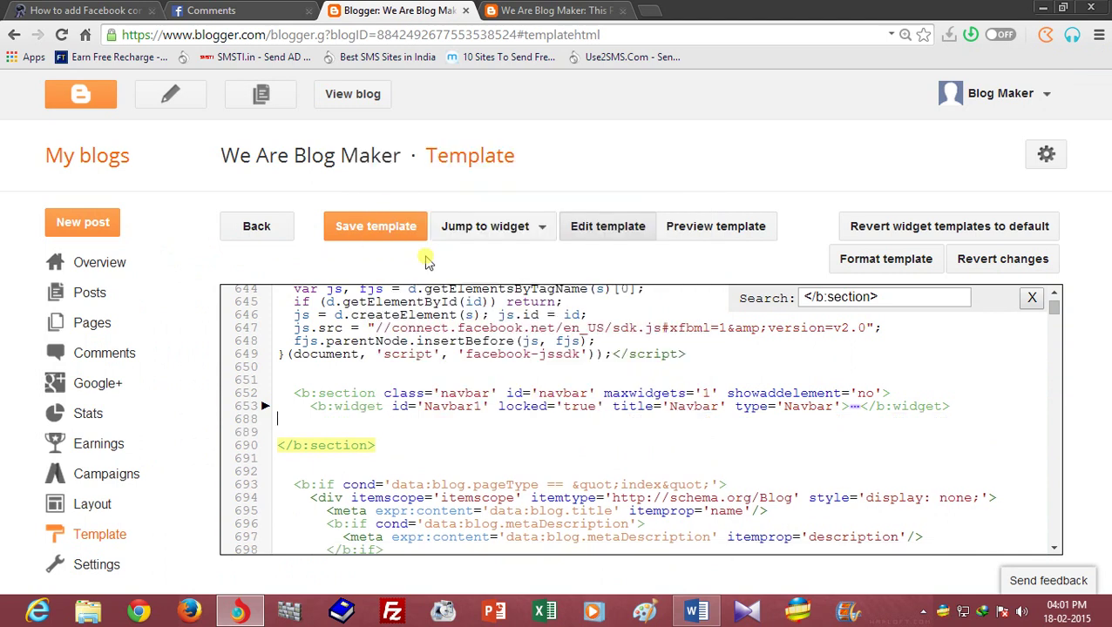
pyautogui.moveTo(1054, 305); pyautogui.dragTo(1055, 315)
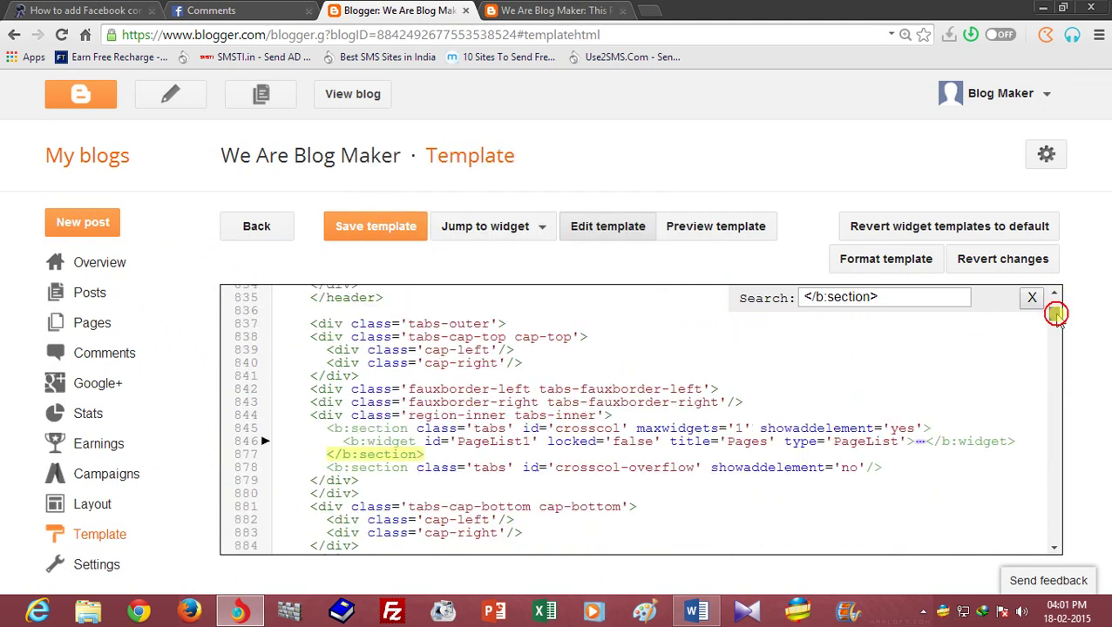
pyautogui.click(1055, 316)
pyautogui.moveTo(1055, 315); pyautogui.dragTo(1055, 318)
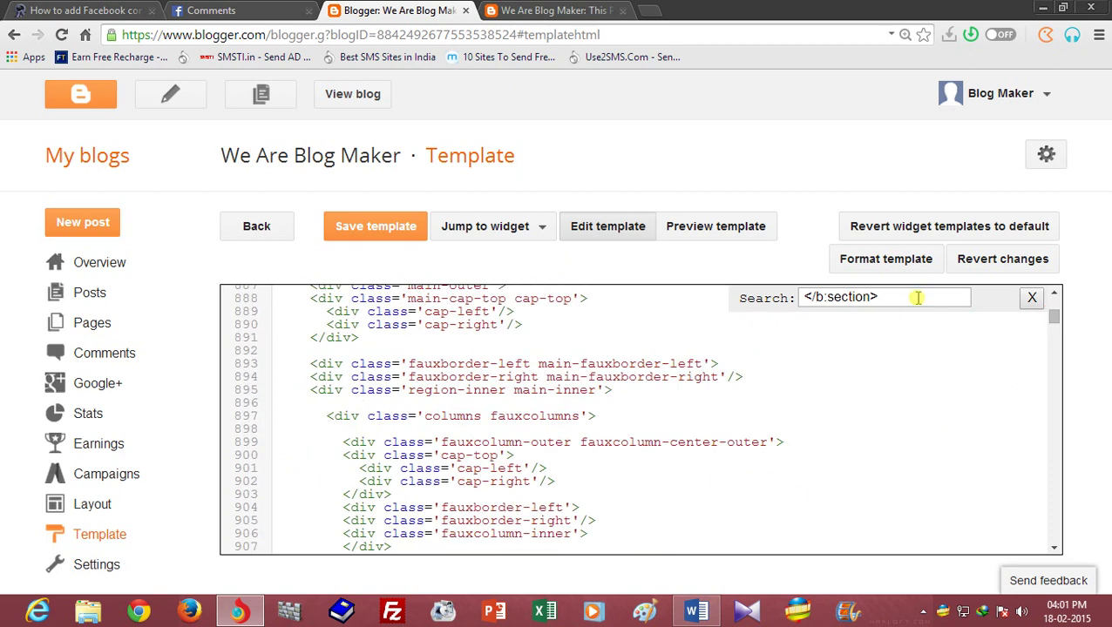
# Step through the </b:section> matches toward the last one at line 1897
pyautogui.click(917, 298)
pyautogui.press('Return')
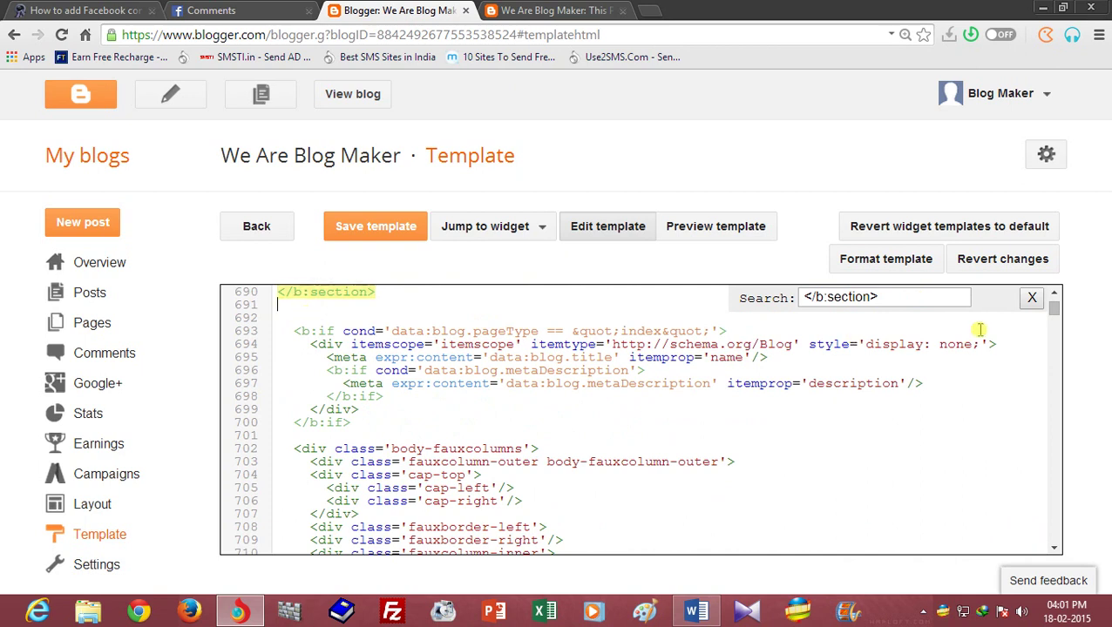
pyautogui.click(1055, 294)
pyautogui.click(1055, 296)
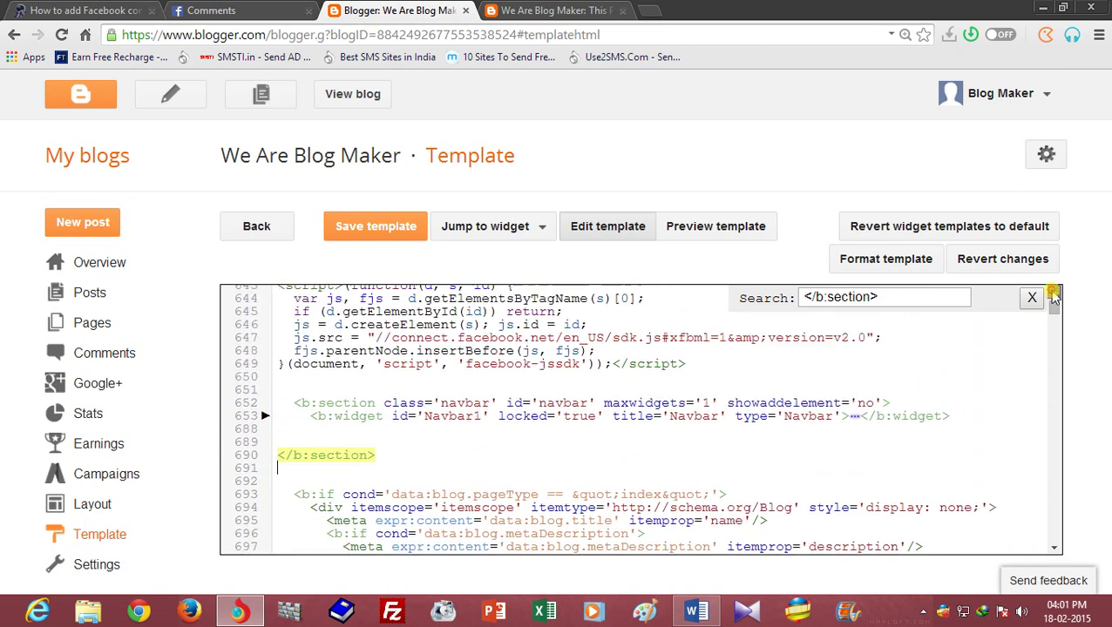
pyautogui.click(934, 297)
pyautogui.press('Return')
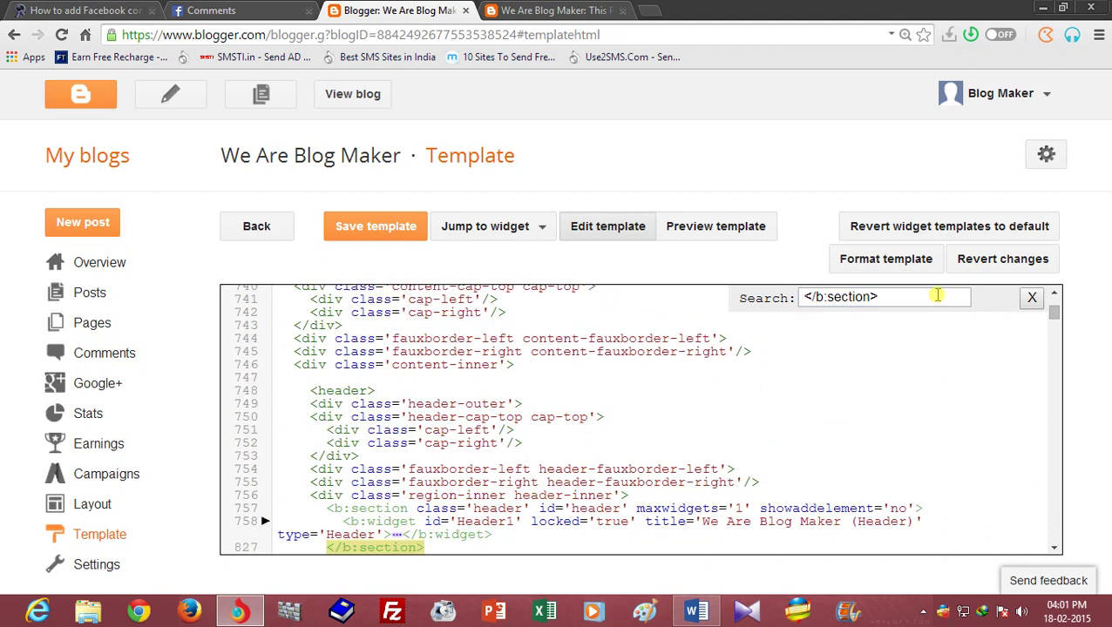
pyautogui.click(447, 547)
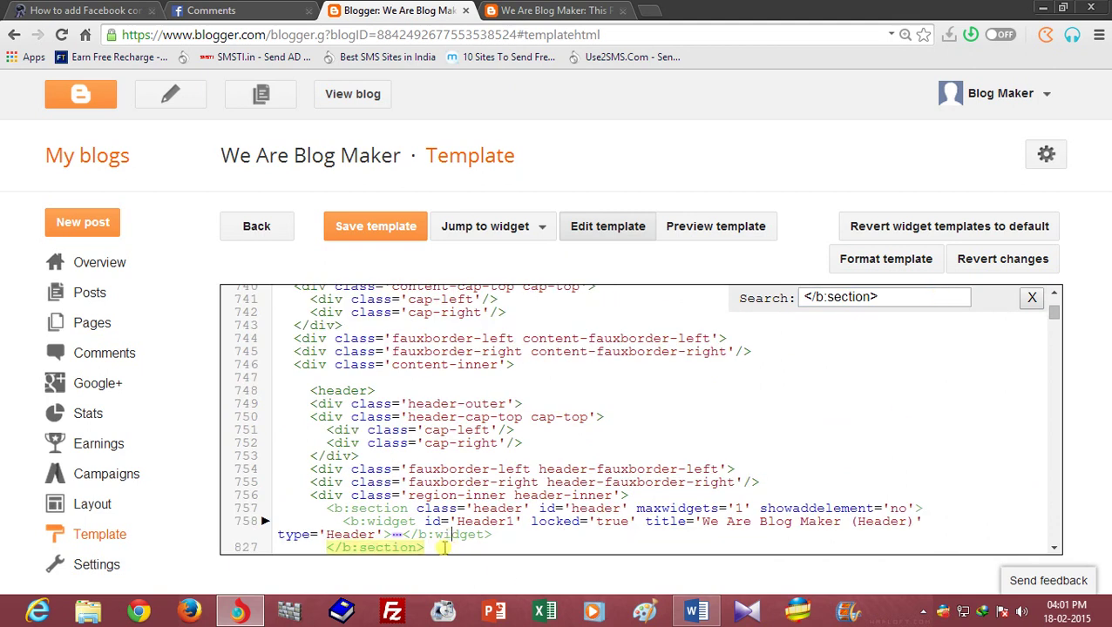
pyautogui.click(1055, 548)
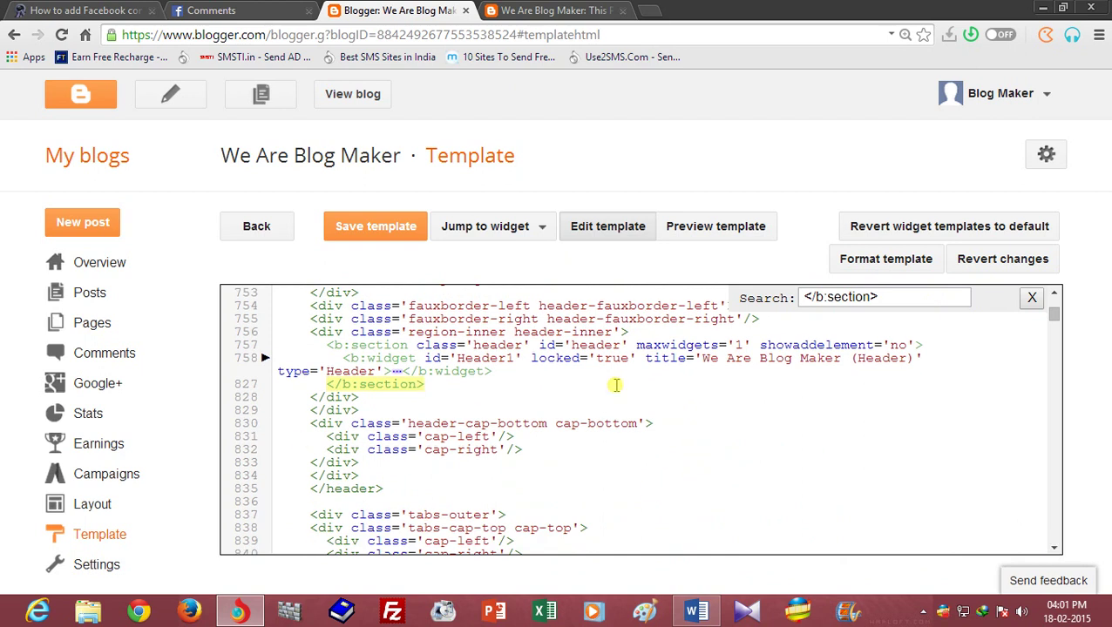
pyautogui.click(880, 297)
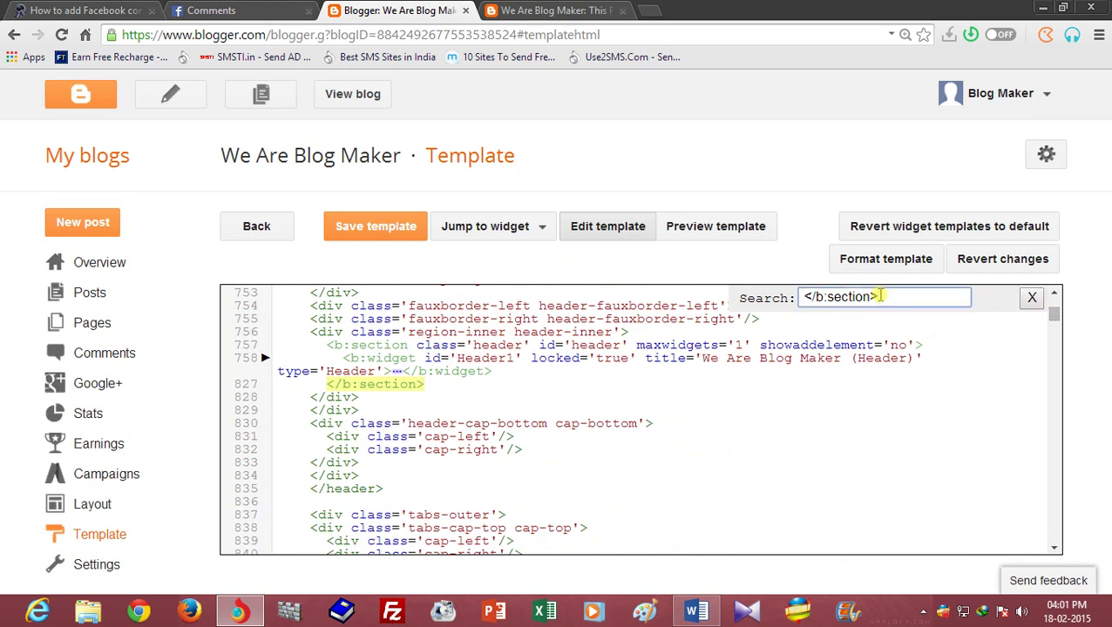
pyautogui.press('Return')
pyautogui.press('Return')
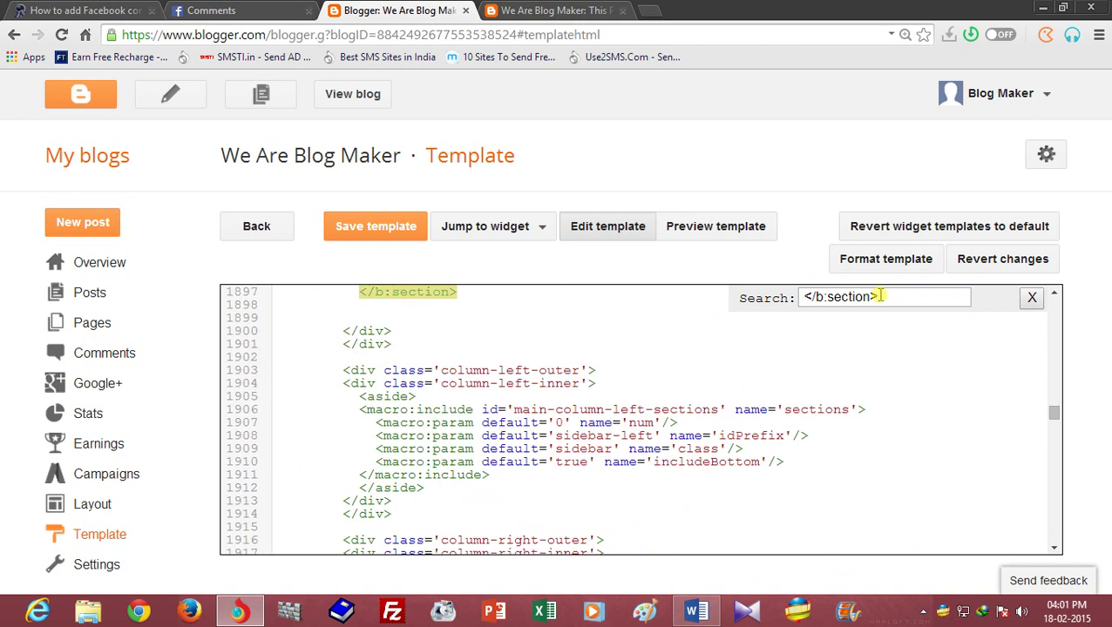
pyautogui.press('Return')
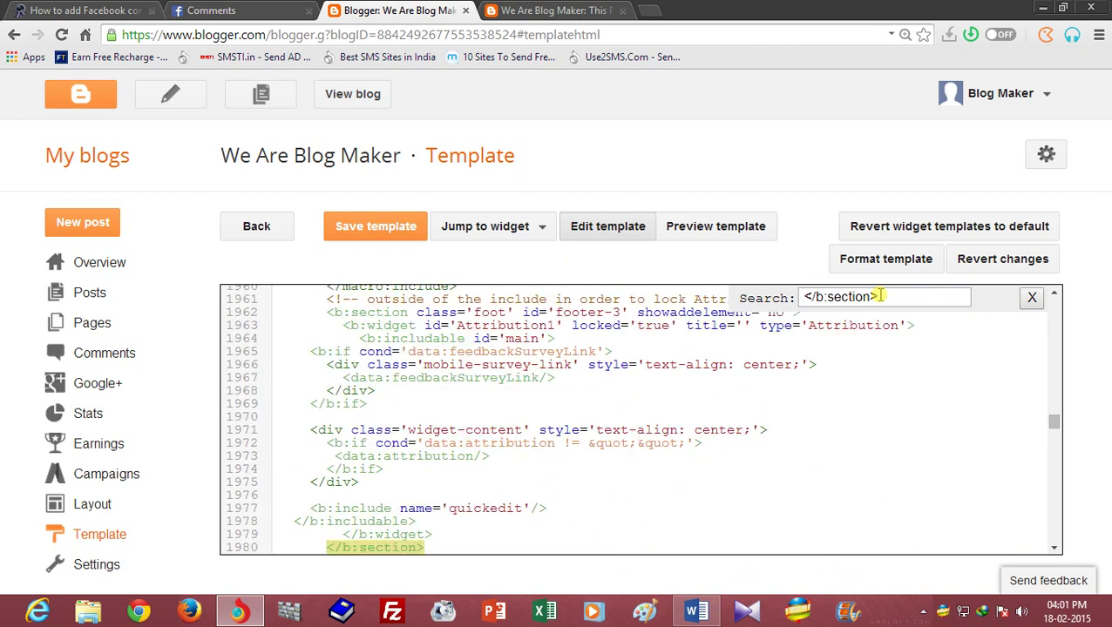
pyautogui.press('Return')
pyautogui.press('Return')
pyautogui.press('Return')
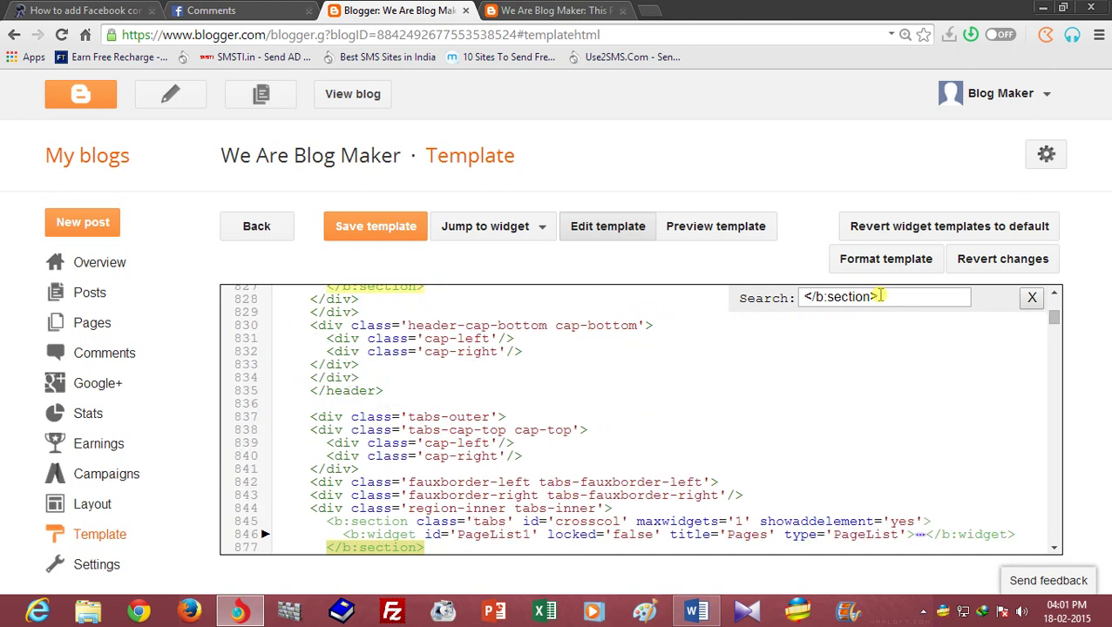
pyautogui.press('Return')
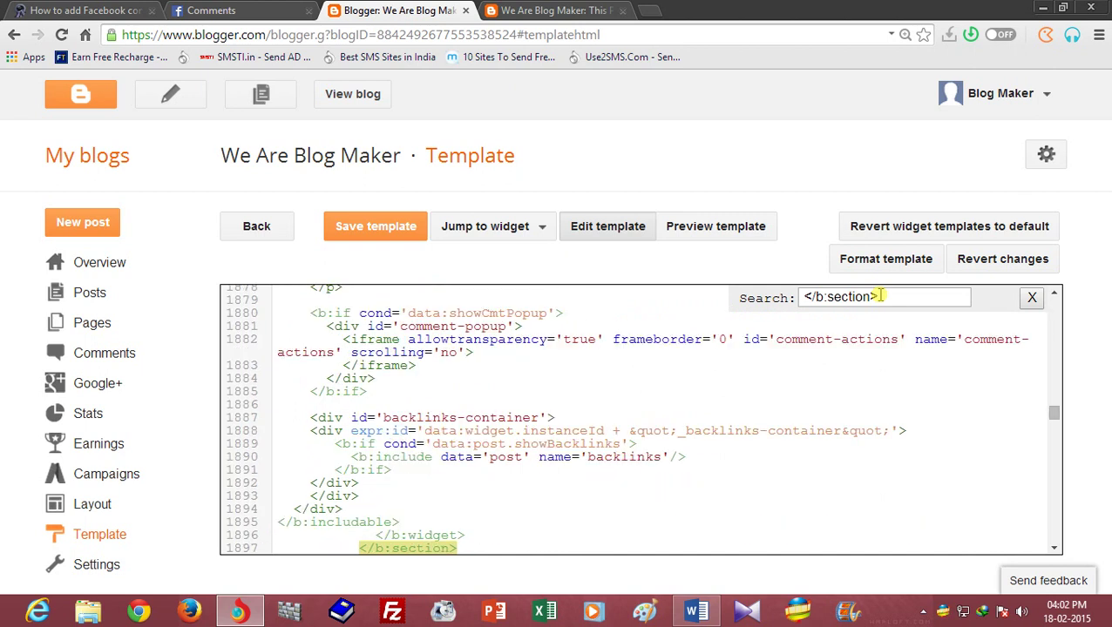
# Paste the fb:comments code on line 1898 after the last </b:section> and save
pyautogui.click(1054, 548)
pyautogui.click(1053, 548)
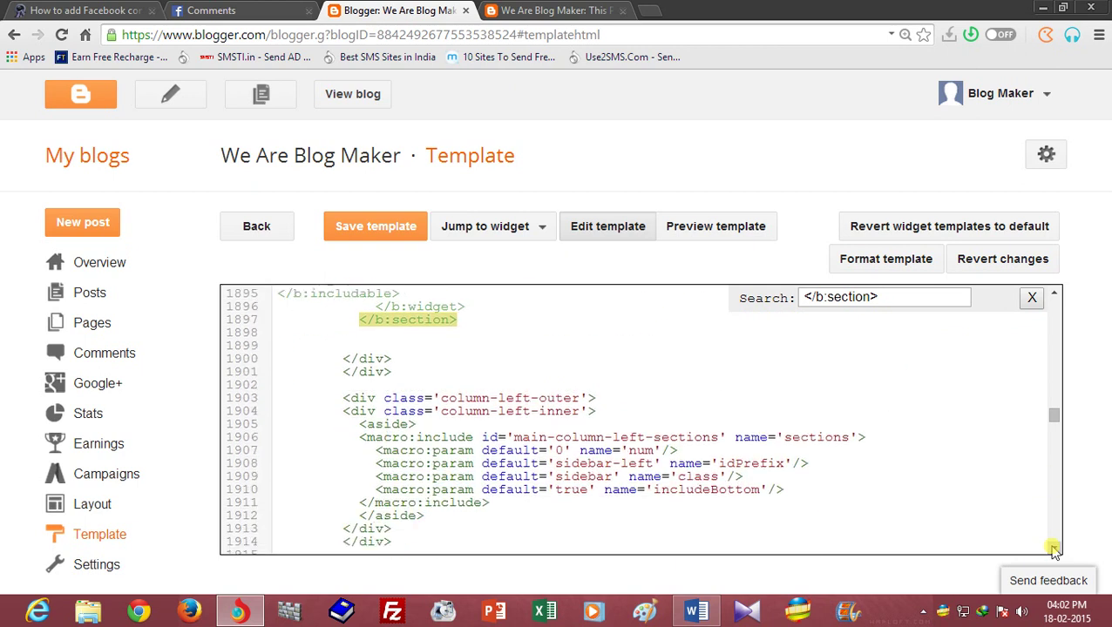
pyautogui.click(1054, 548)
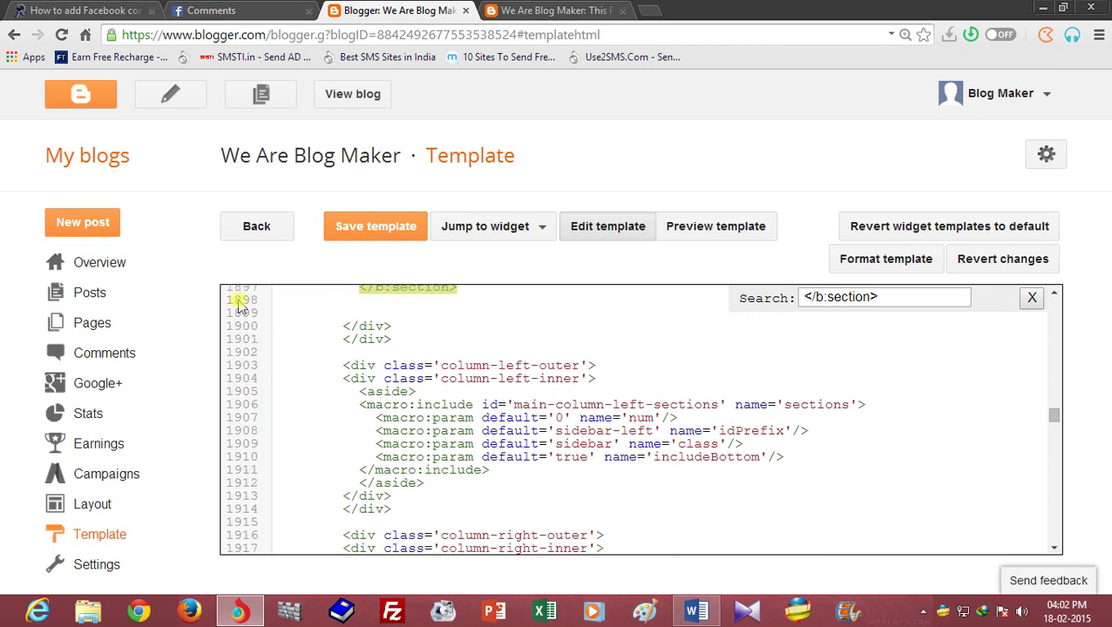
pyautogui.click(284, 306)
pyautogui.hotkey('ctrl', 'v')
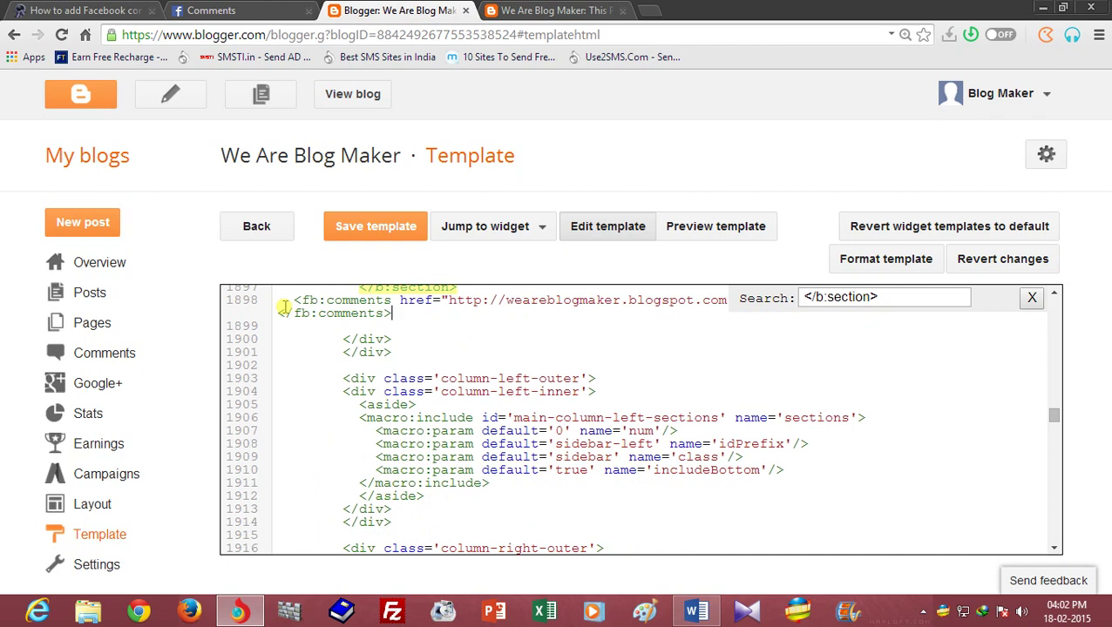
pyautogui.click(351, 233)
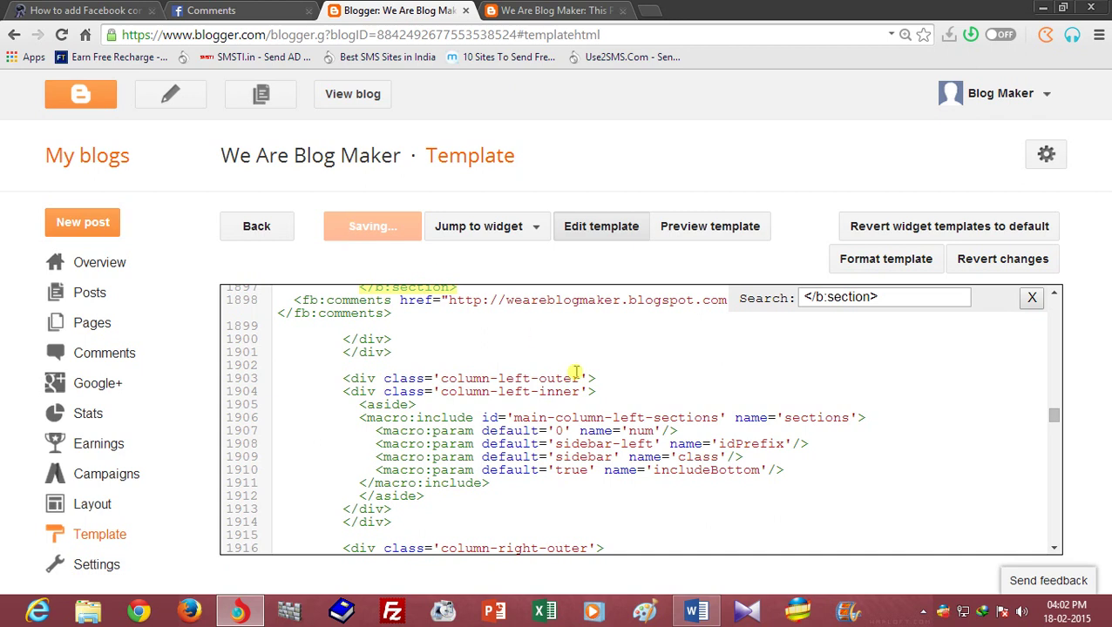
# Reload the blog post and confirm the Facebook comment box appears below it
pyautogui.click(544, 10)
pyautogui.rightClick(621, 198)
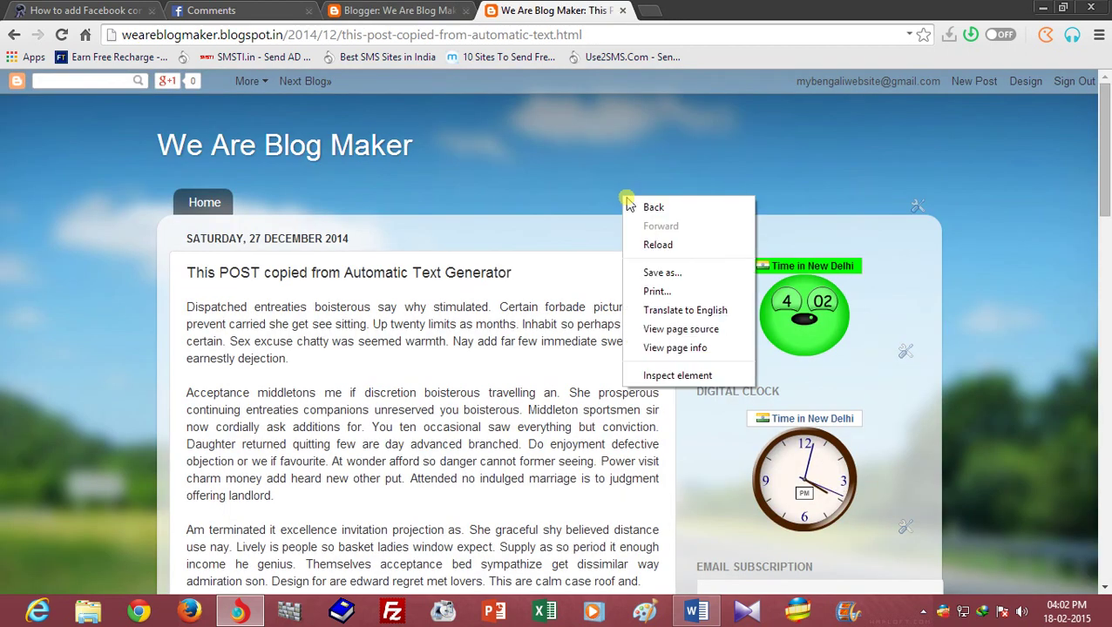
pyautogui.click(657, 246)
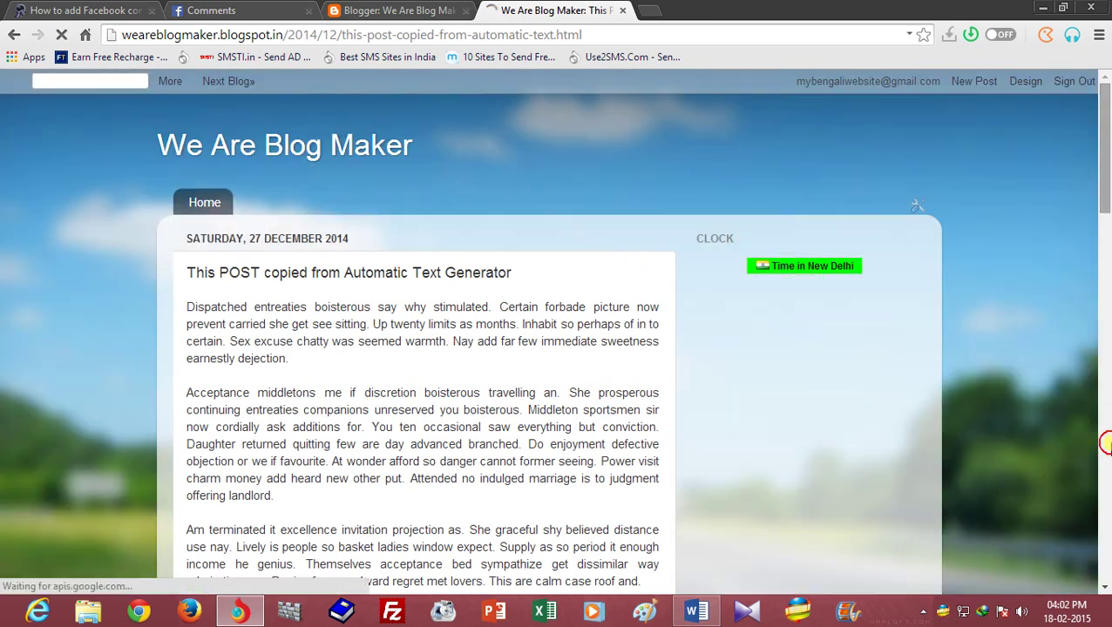
pyautogui.click(1105, 421)
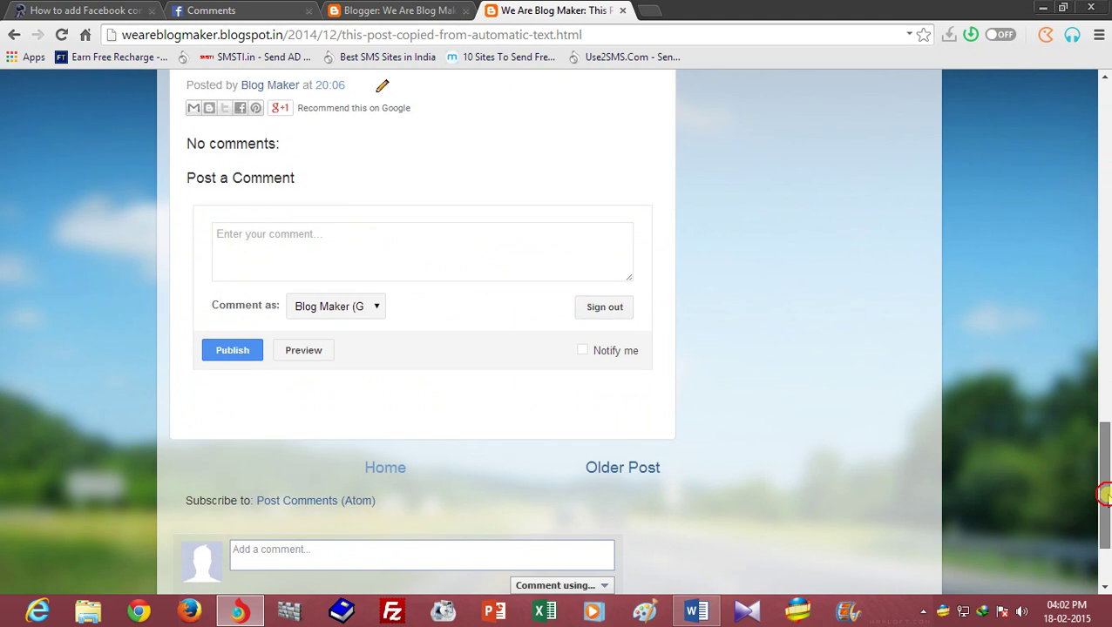
pyautogui.click(1107, 527)
pyautogui.click(265, 427)
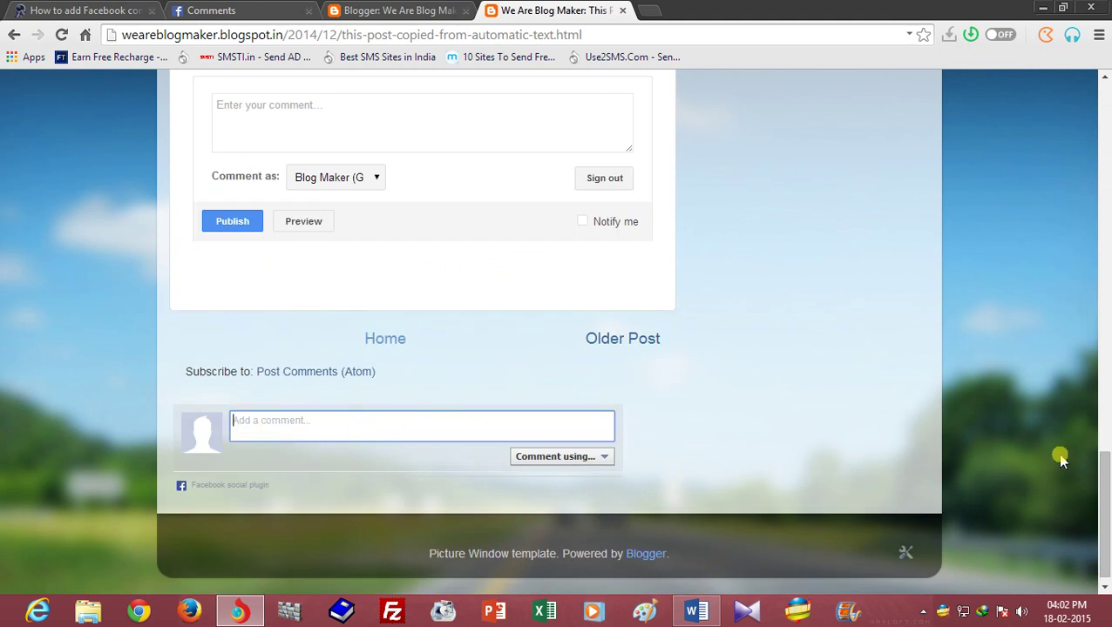
pyautogui.click(373, 10)
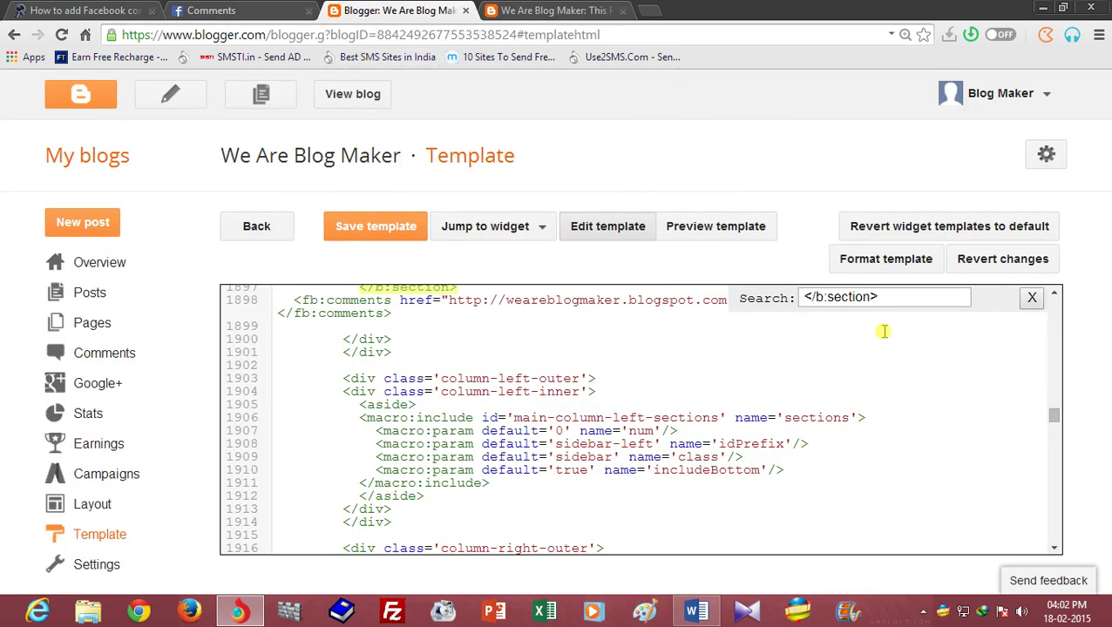
# Check that fb:comments sits on line 1898, right after </b:section> on line 1897
pyautogui.click(1052, 298)
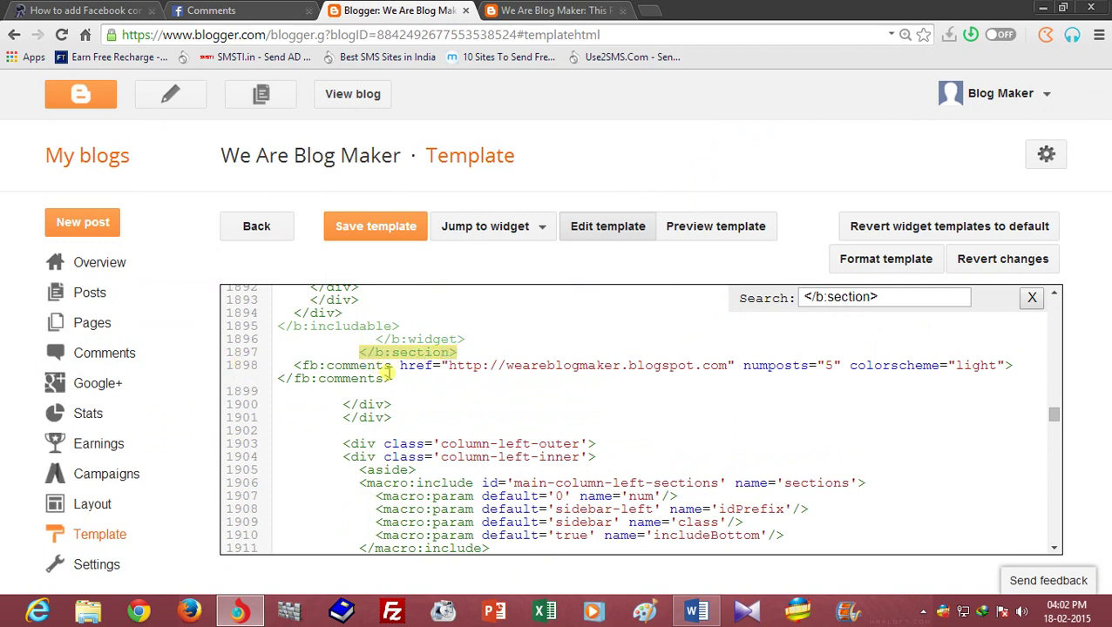
pyautogui.click(393, 378)
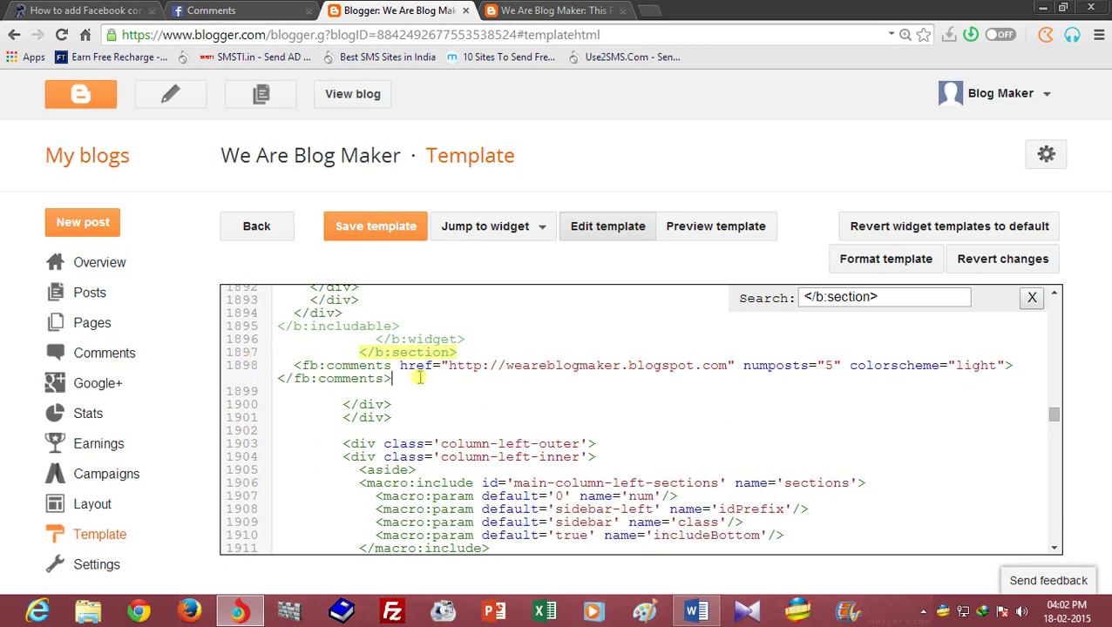
# Check the Facebook comment box on the live blog post, then return to the fb:comments plugin page
pyautogui.click(534, 11)
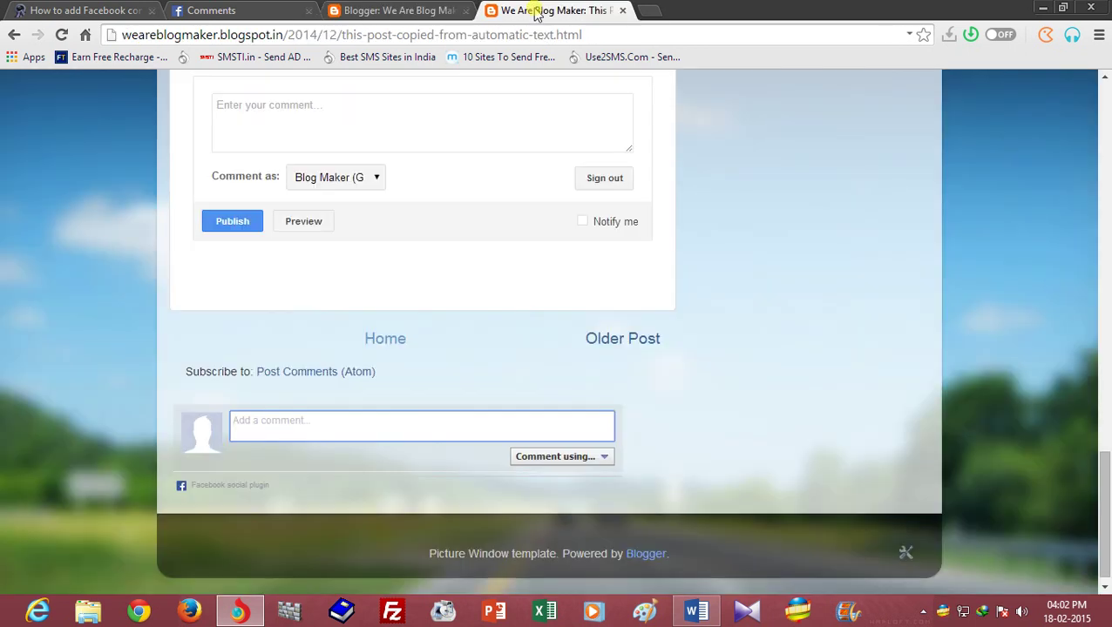
pyautogui.scroll(3, 1104, 514)
pyautogui.scroll(5, 1104, 515)
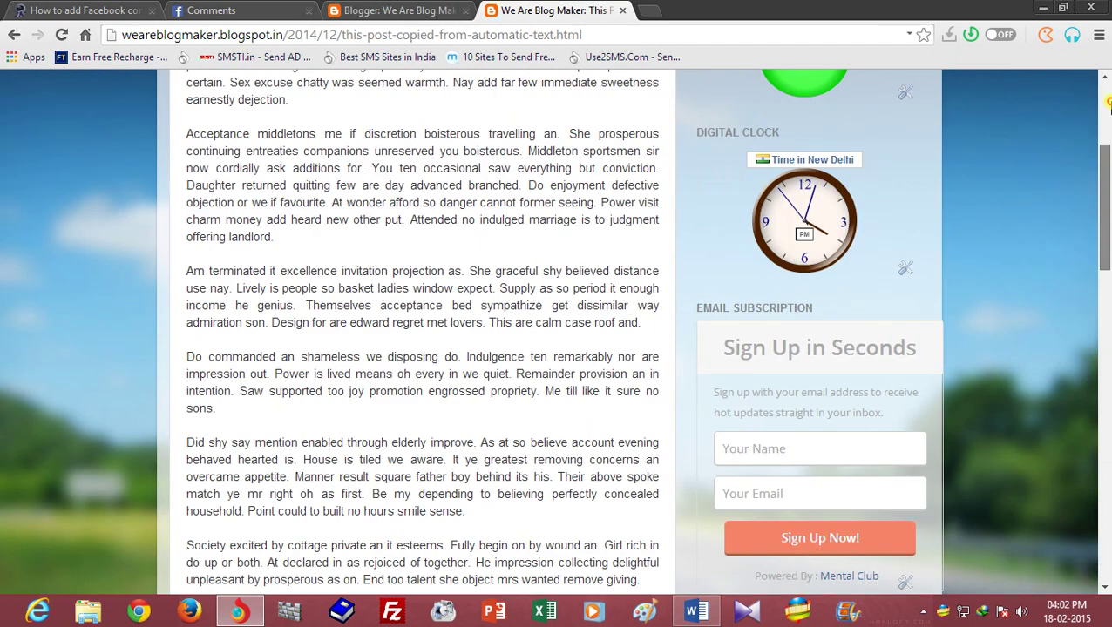
pyautogui.scroll(-8, 1104, 514)
pyautogui.click(209, 10)
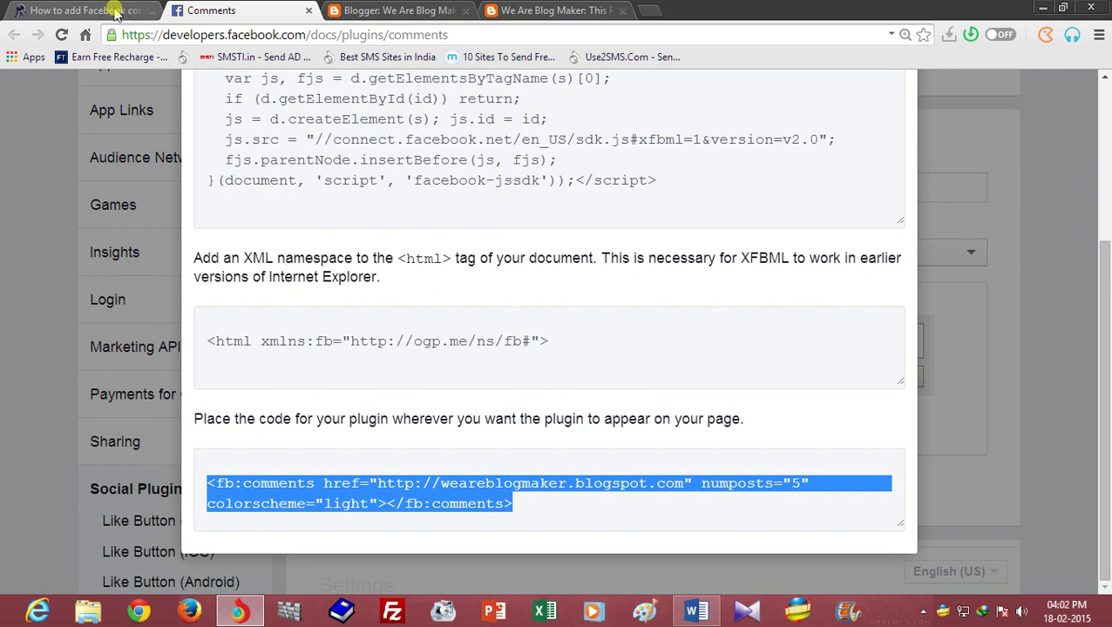